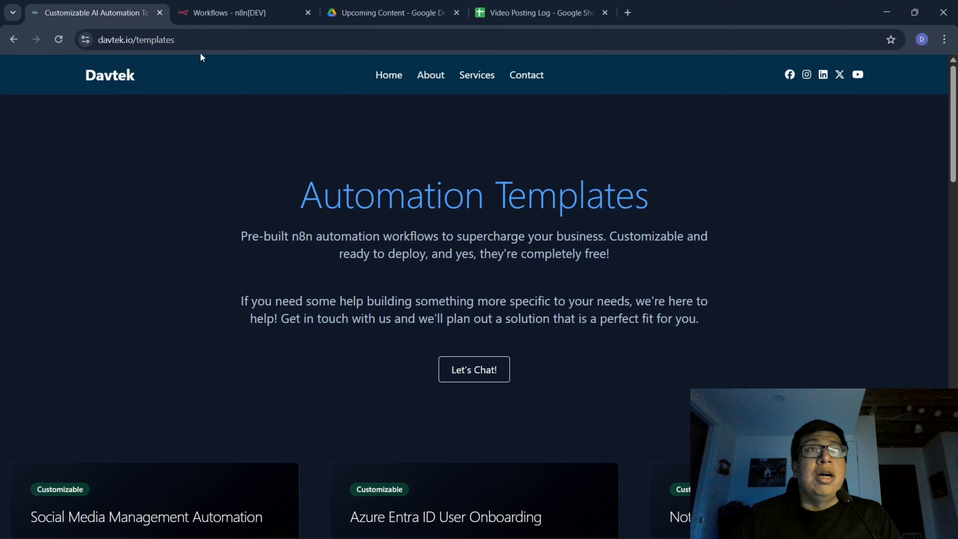
Find the "Social Media Automation | Videos" template on the davtek.io templates page and download its free workflow file.
left_click(193, 39)
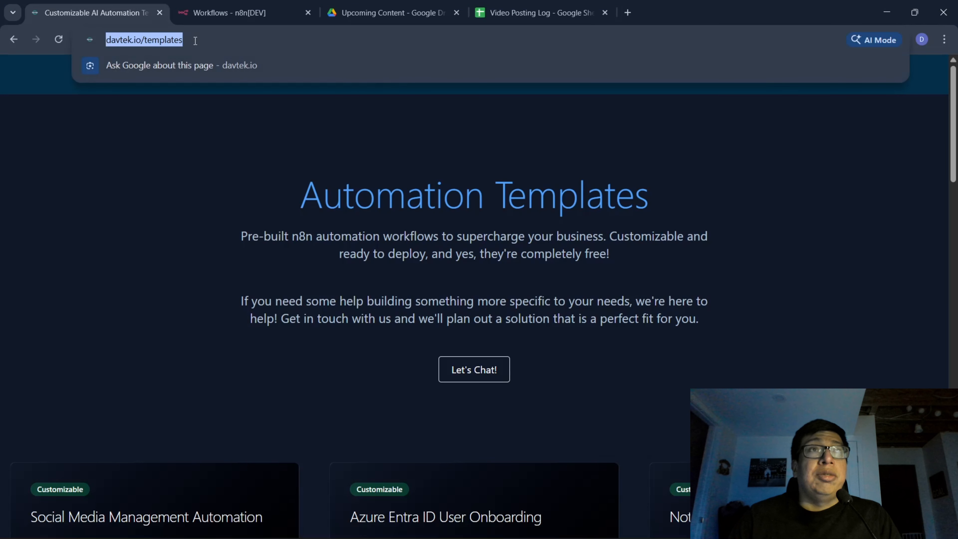
left_click(195, 41)
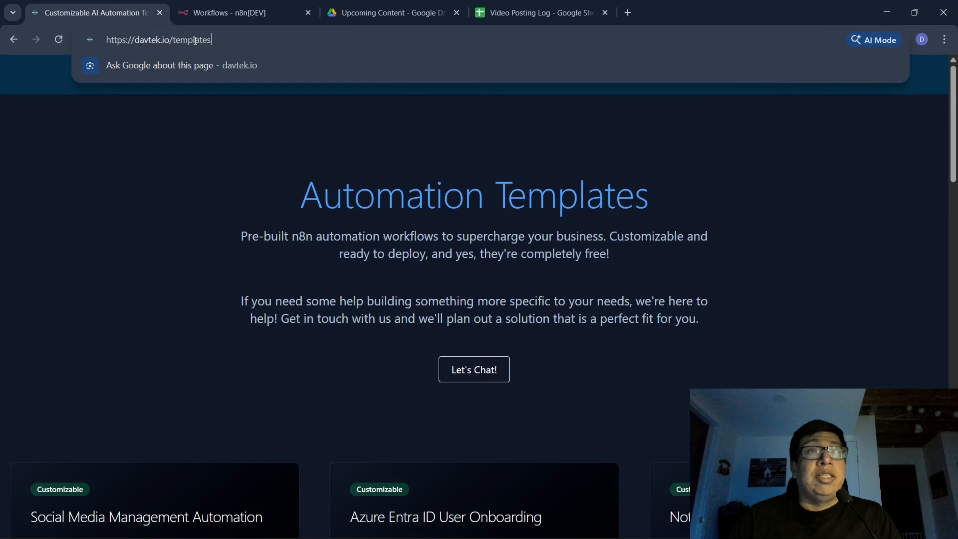
left_click(239, 205)
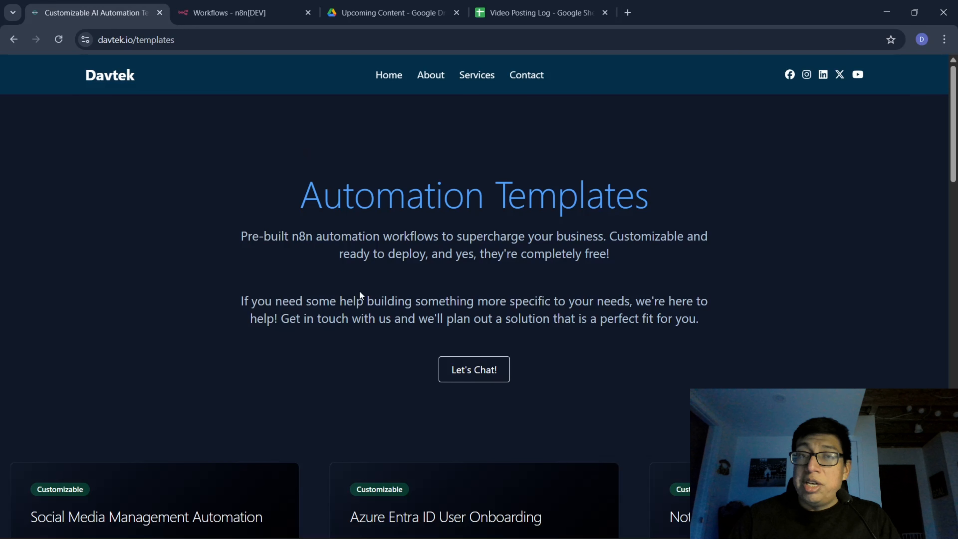
scroll(347, 316, "down", 2)
scroll(347, 320, "down", 15)
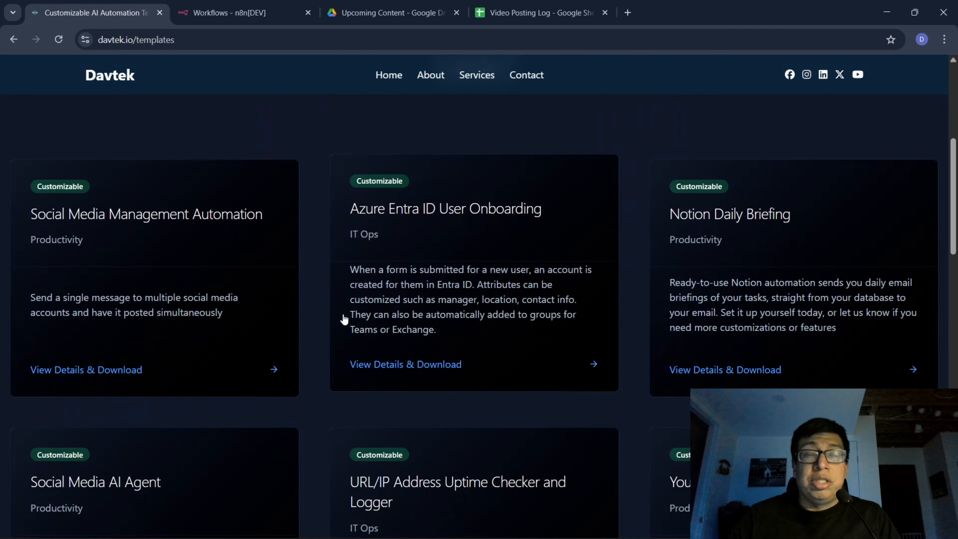
scroll(341, 313, "down", 1)
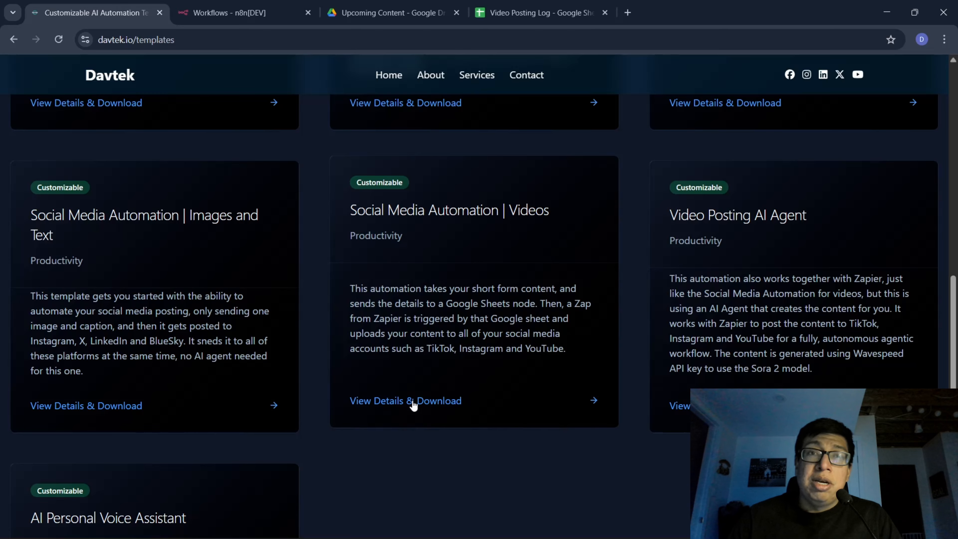
left_click(414, 403)
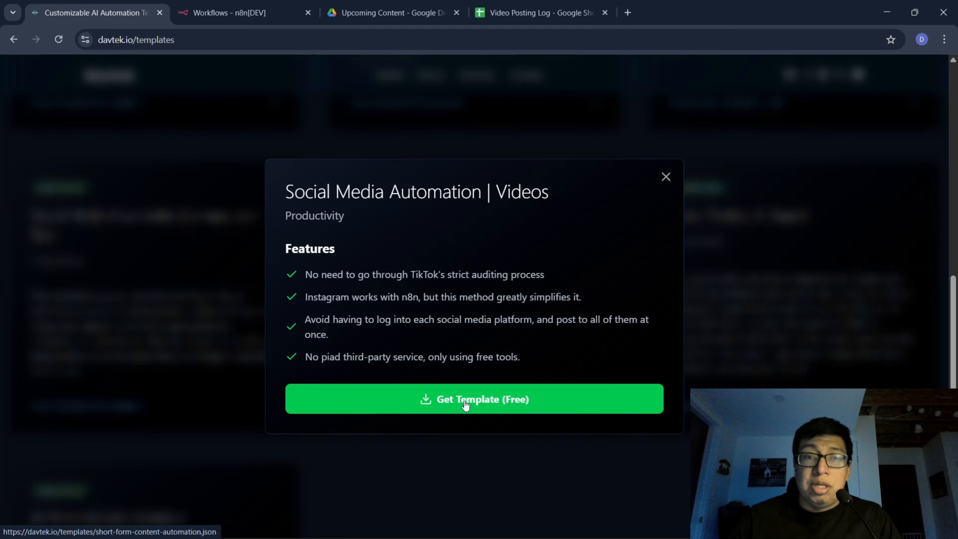
left_click(466, 403)
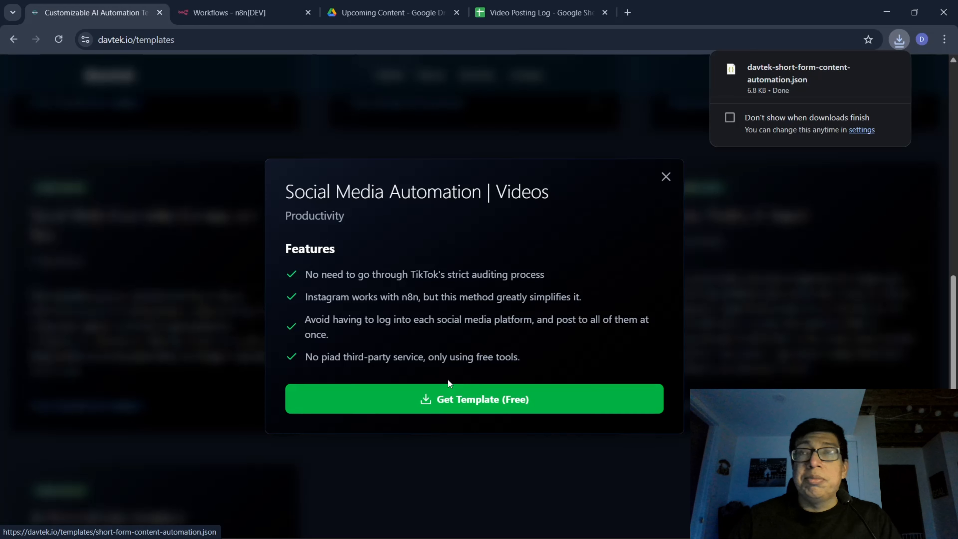
Review the node sequence of the n8n workflow, then look at the Upcoming Content folder and the My Drive root in Google Drive.
left_click(242, 12)
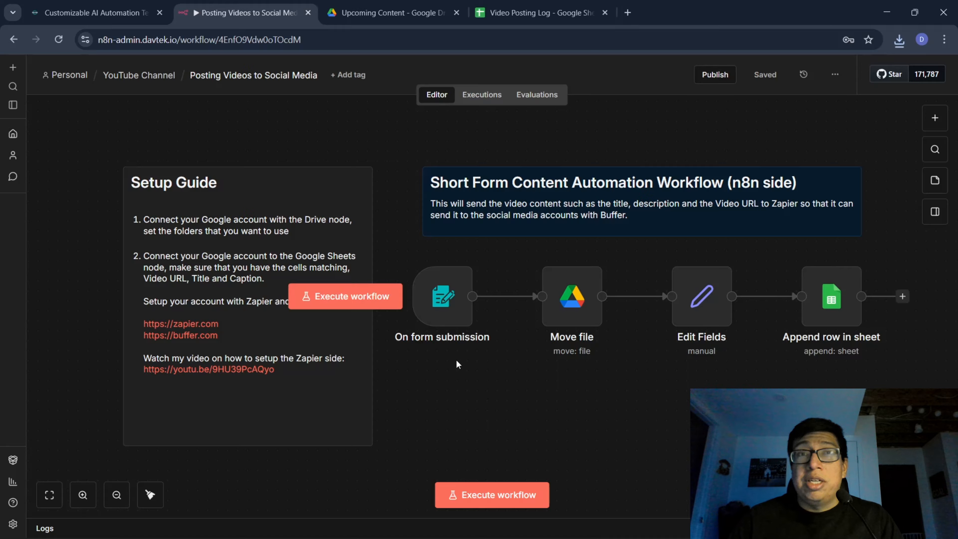
mouse_move(445, 295)
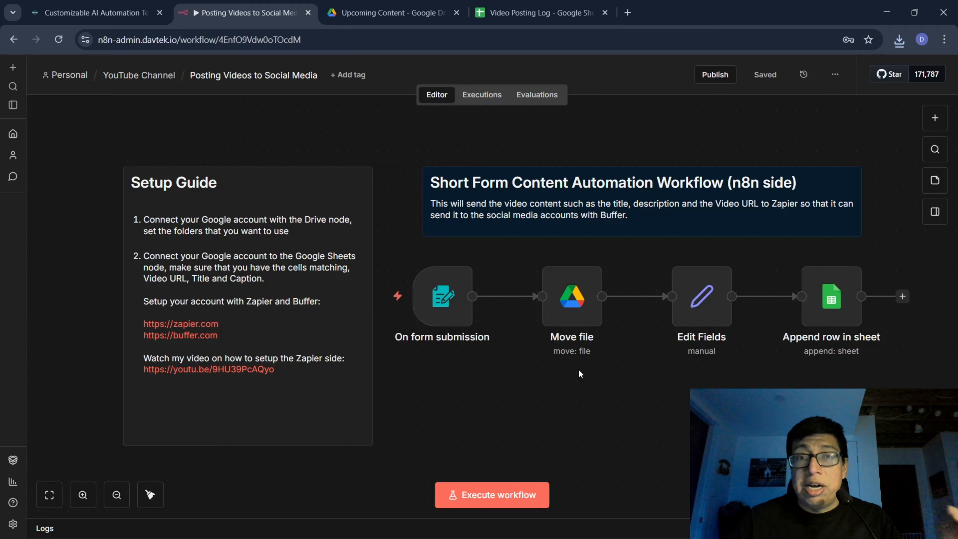
mouse_move(577, 312)
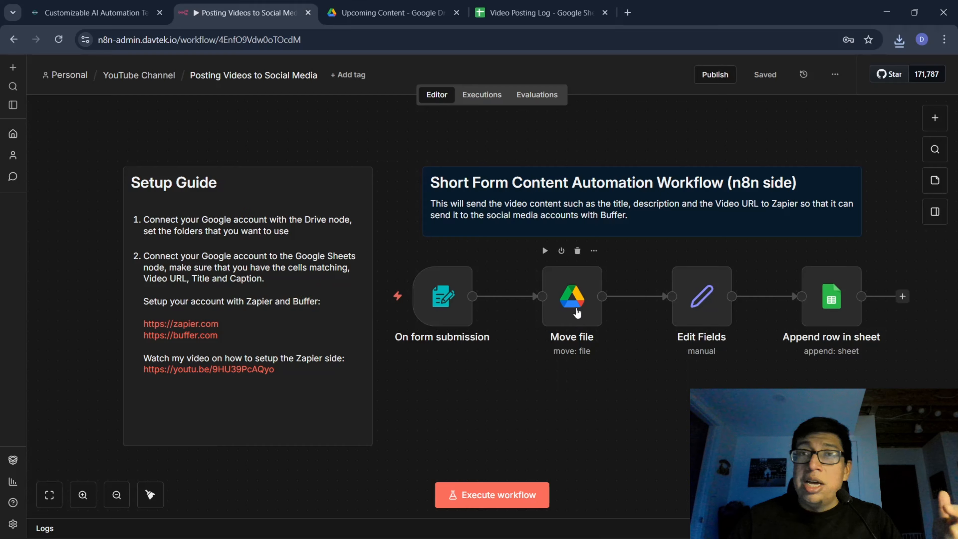
left_click(406, 22)
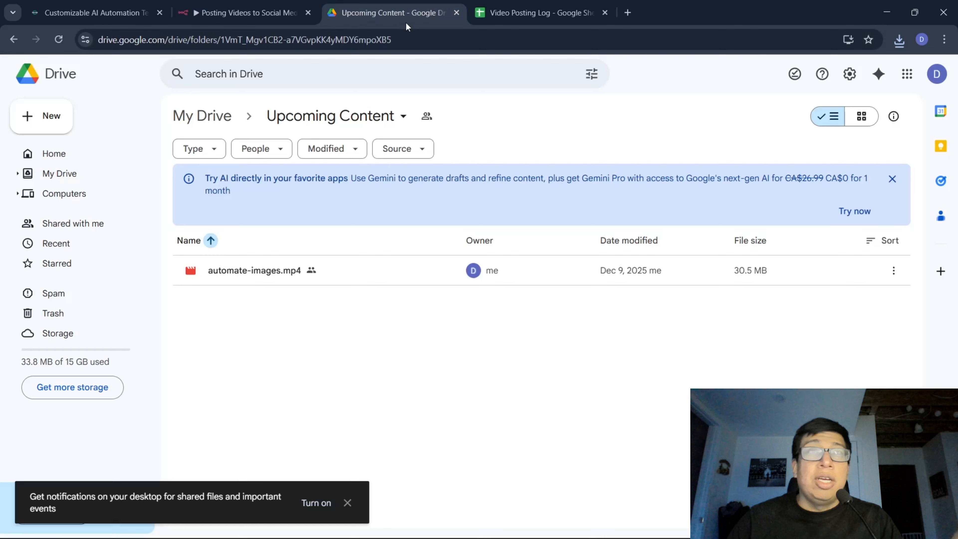
left_click(60, 173)
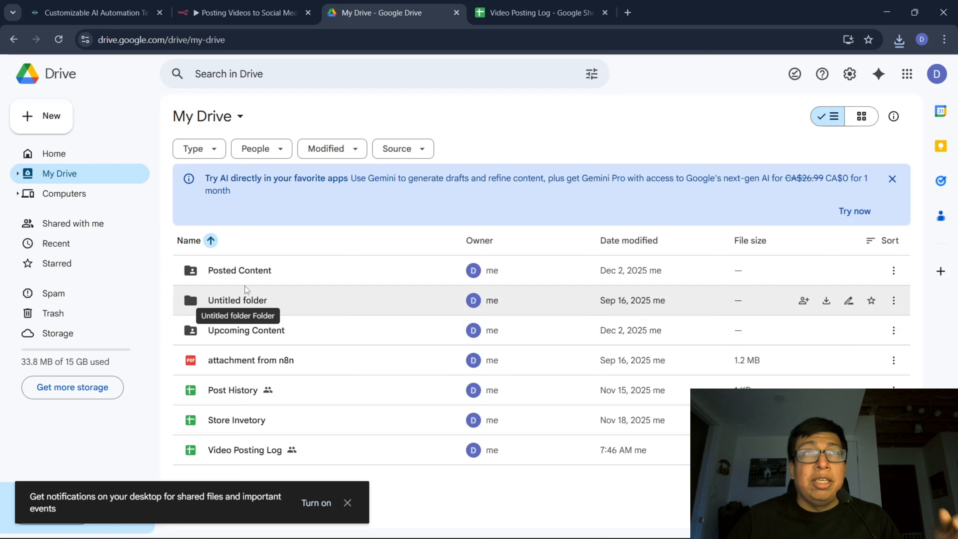
Return to the n8n workflow and examine the video, title and description mappings in the Edit Fields node.
left_click(248, 14)
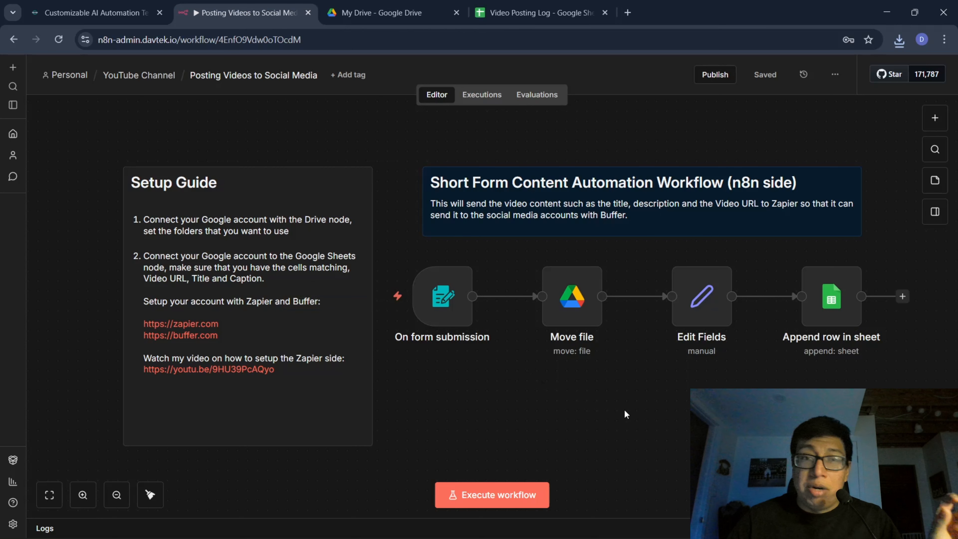
double_click(701, 296)
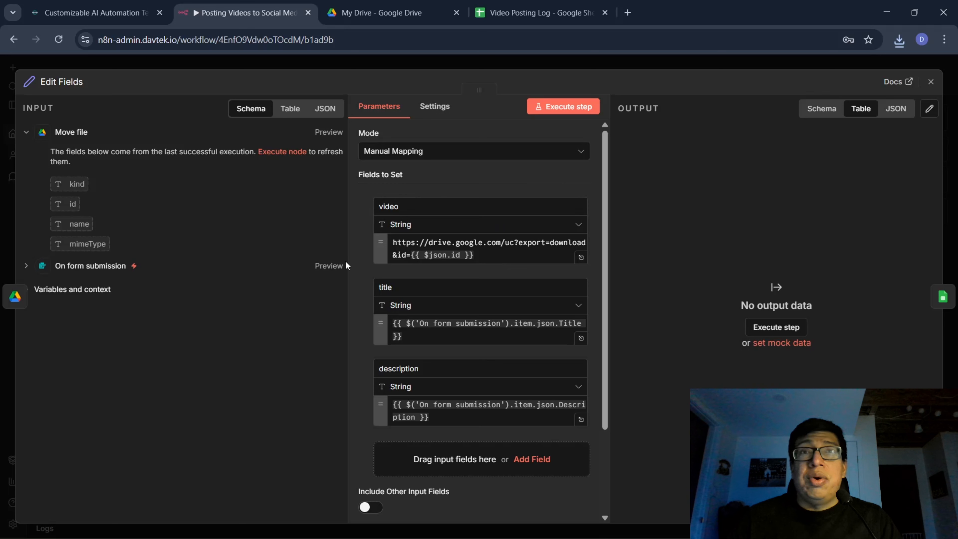
scroll(355, 364, "down", 3)
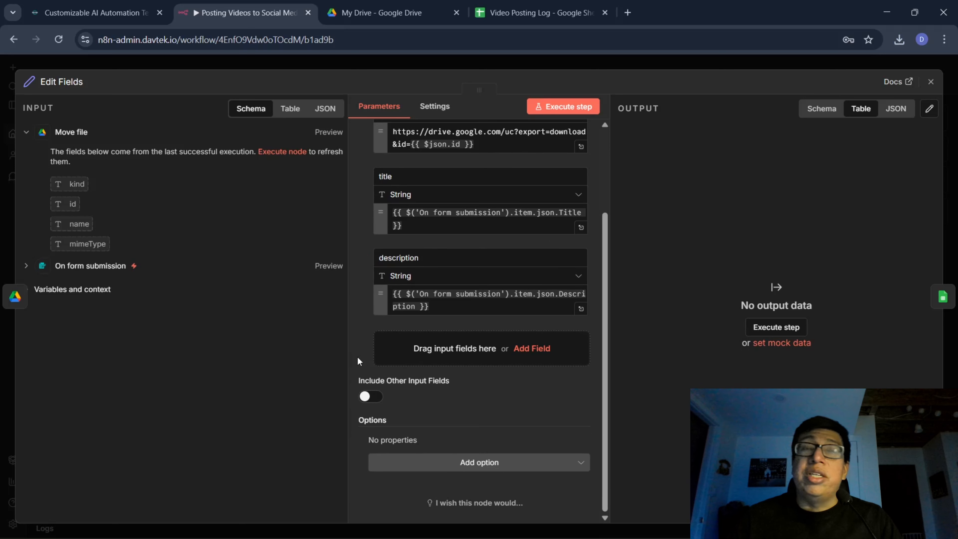
scroll(357, 357, "up", 3)
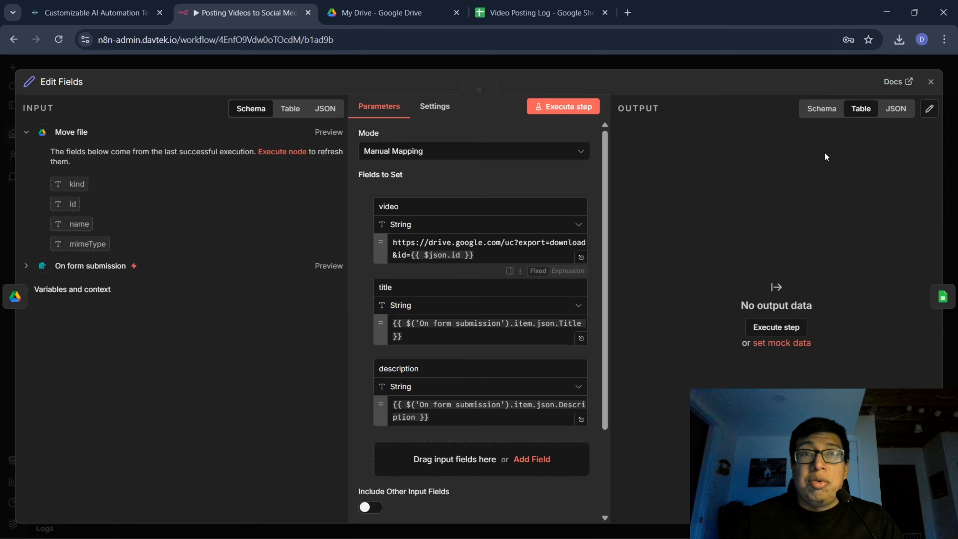
left_click(932, 81)
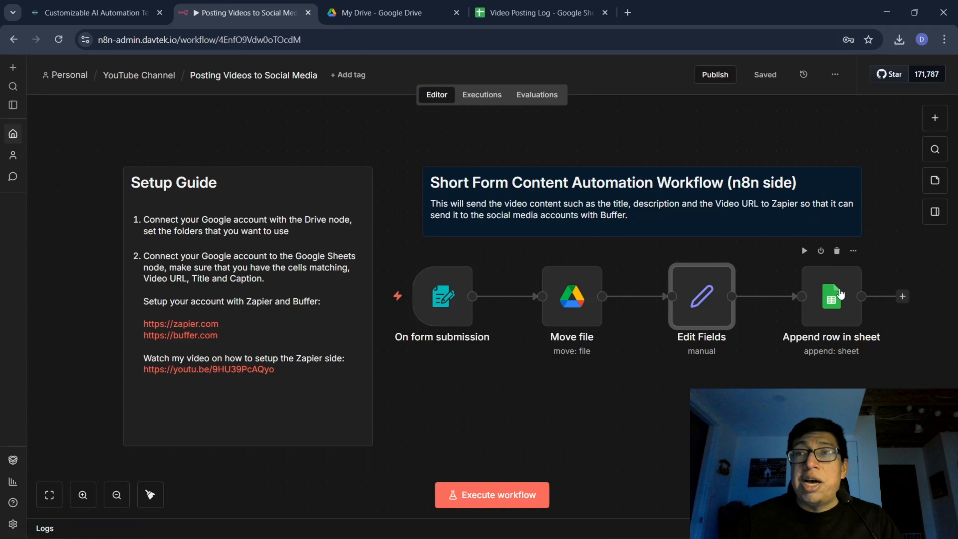
Examine the document, sheet and column mappings in the Append row in sheet node and close it.
double_click(841, 294)
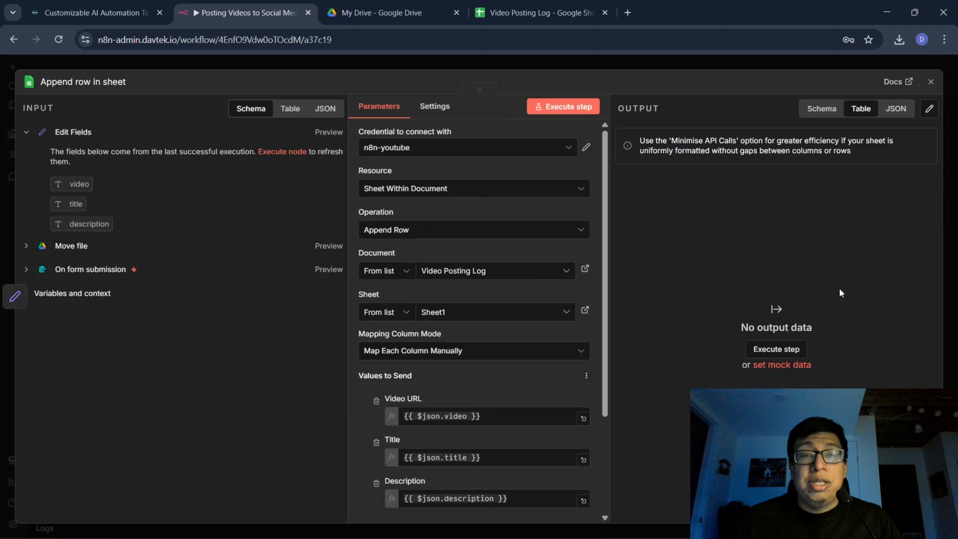
scroll(546, 258, "down", 4)
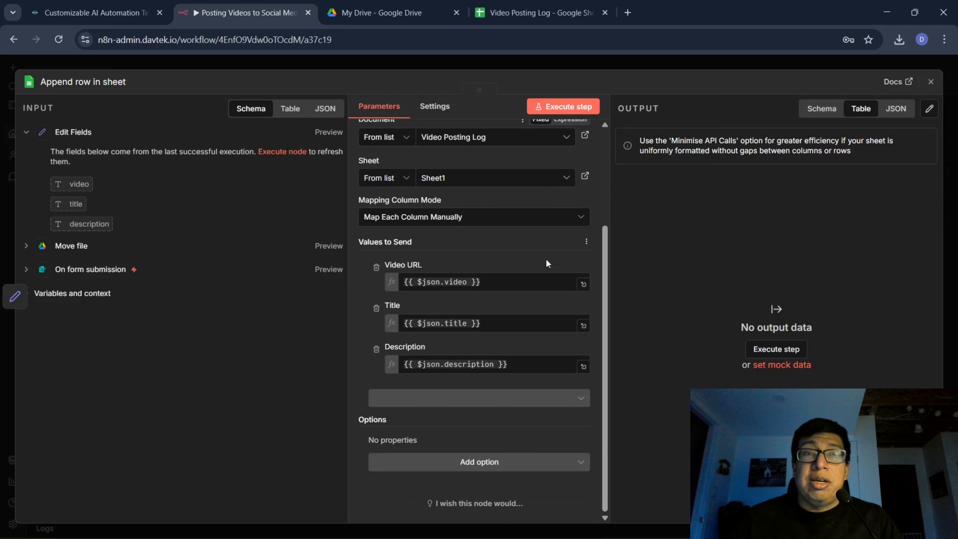
scroll(546, 261, "up", 4)
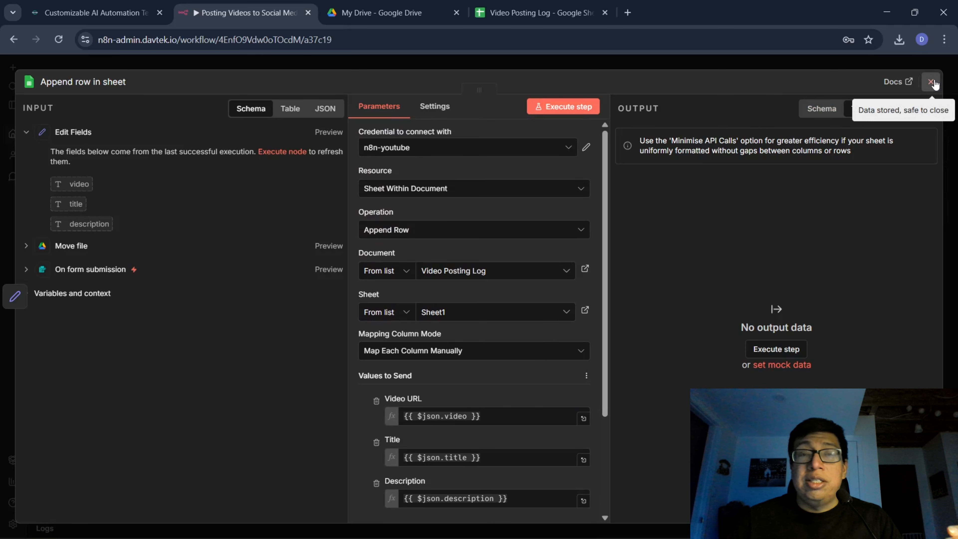
left_click(932, 82)
Switch to the Video Posting Log spreadsheet and check its Video URL, Title and Description columns.
left_click(540, 12)
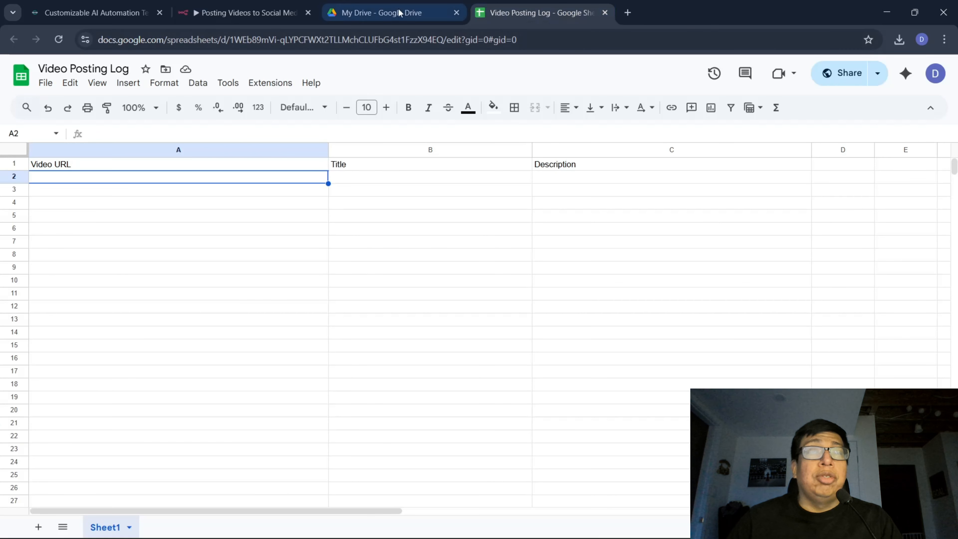
left_click(485, 195)
left_click(563, 193)
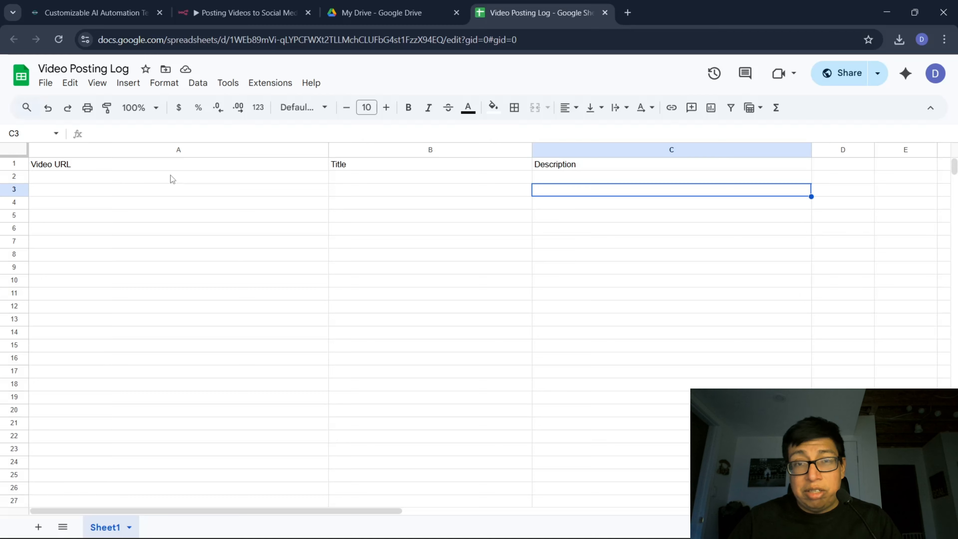
Copy the share link of automate-images.mp4 from the Upcoming Content folder in Google Drive.
left_click(407, 5)
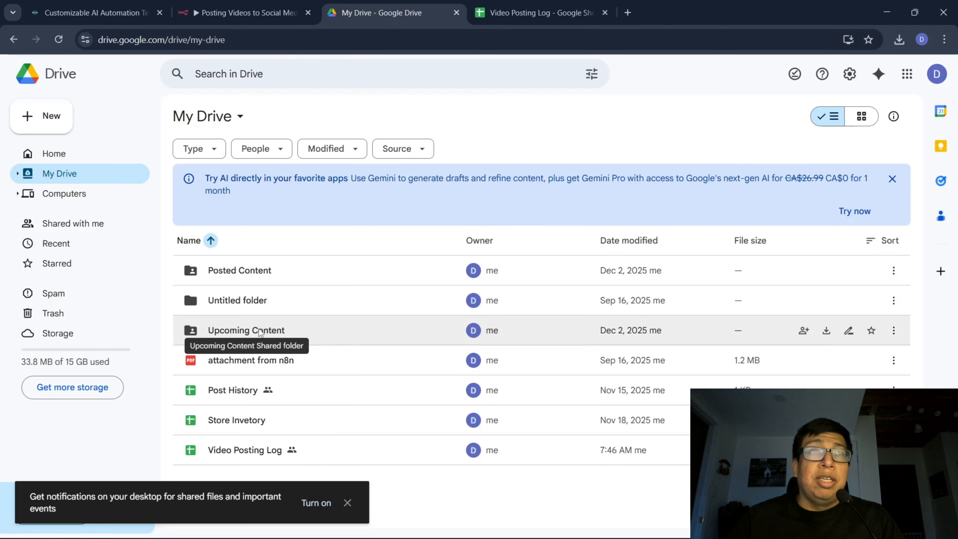
double_click(259, 330)
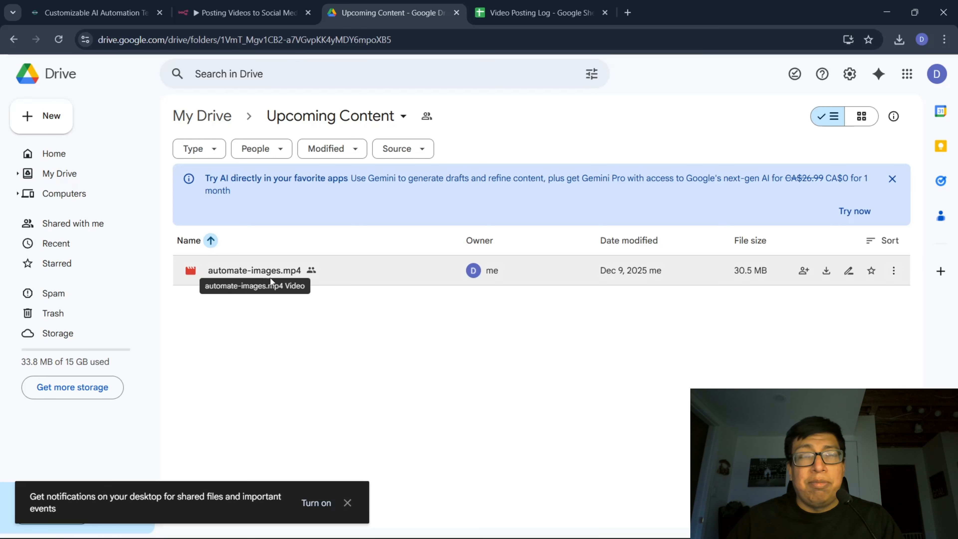
left_click(895, 271)
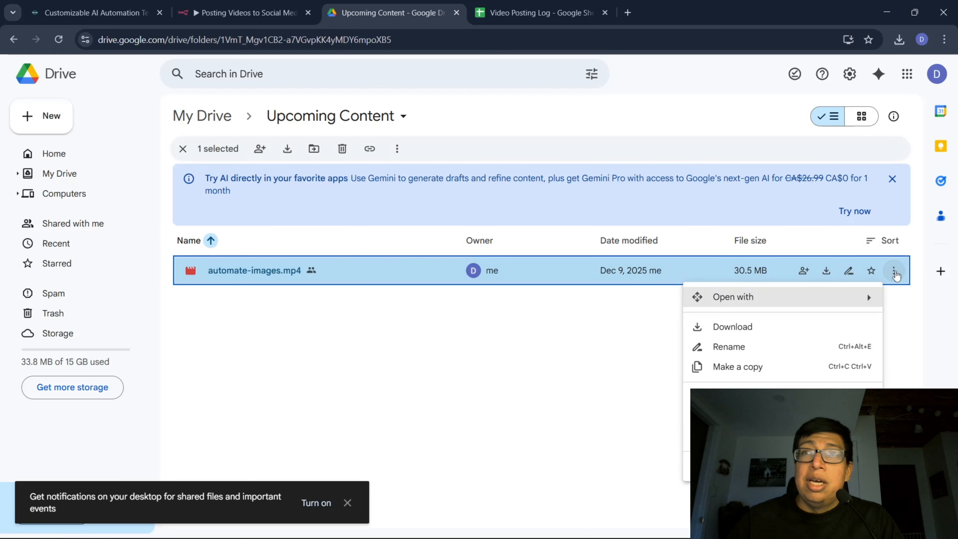
mouse_move(797, 387)
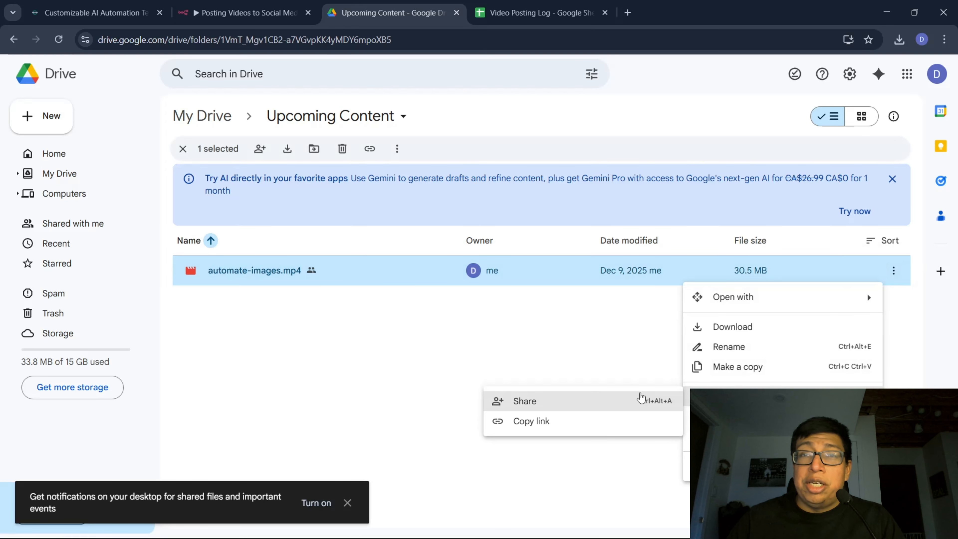
left_click(567, 422)
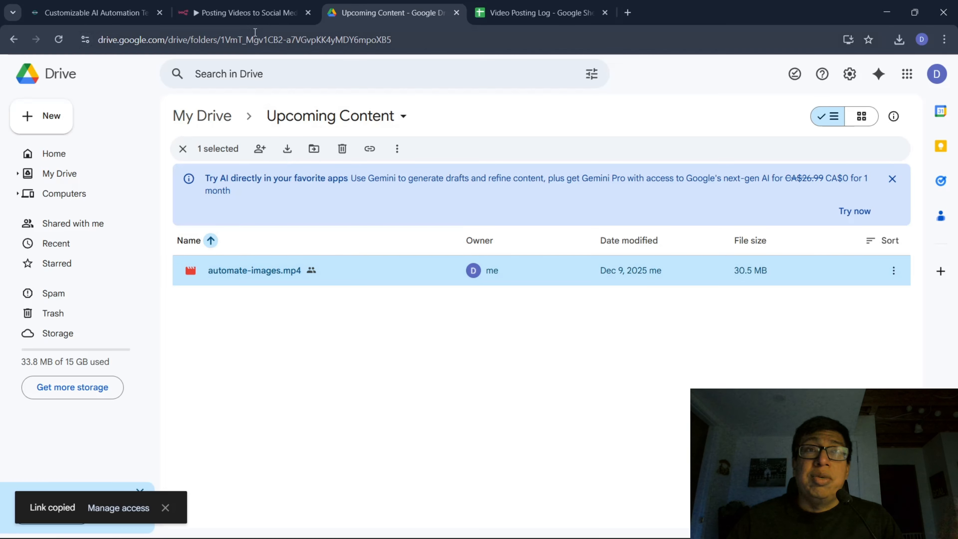
Execute the workflow in n8n to view its test form, then close the form unsubmitted and stop the run.
left_click(245, 12)
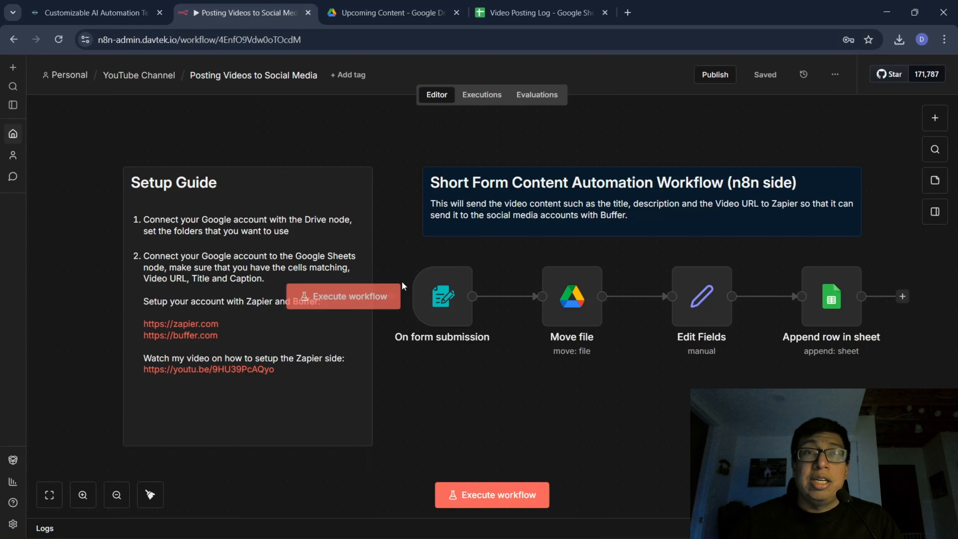
left_click(360, 297)
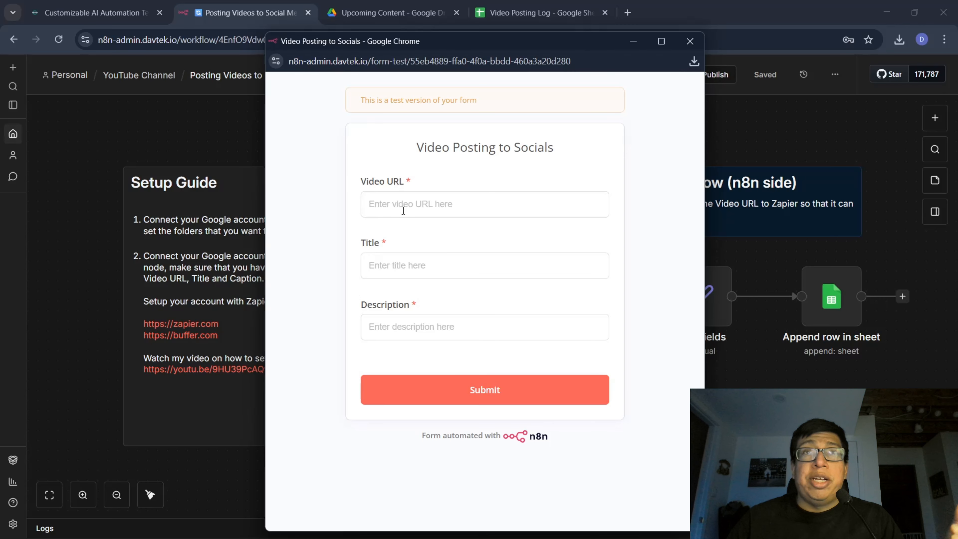
left_click(403, 210)
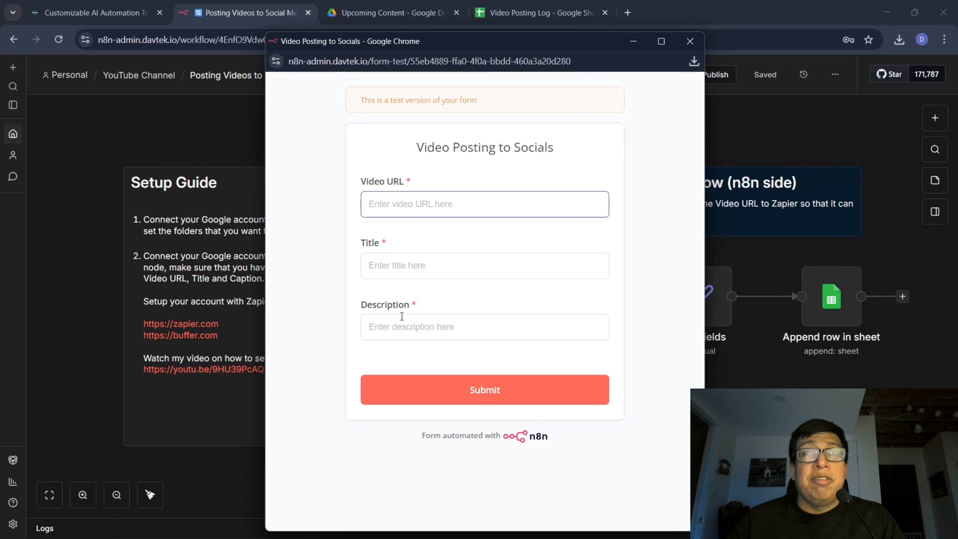
left_click(690, 41)
left_click(565, 495)
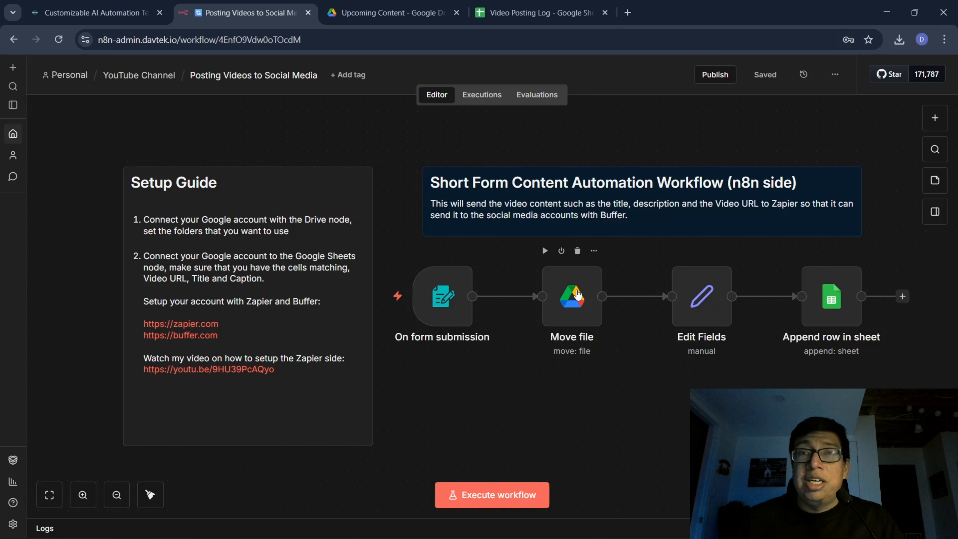
Check the contents of the Posted Content folder in Google Drive and go back to My Drive.
left_click(392, 13)
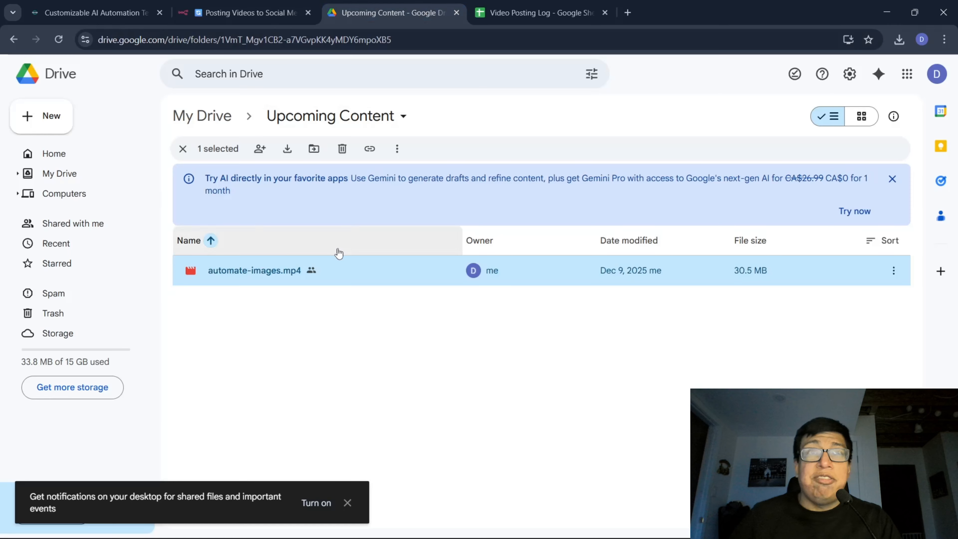
left_click(213, 111)
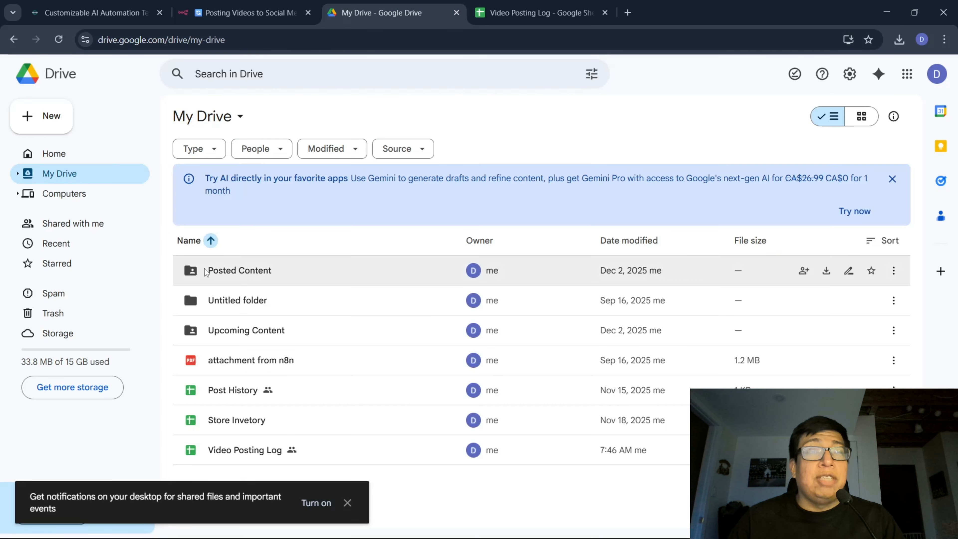
double_click(231, 279)
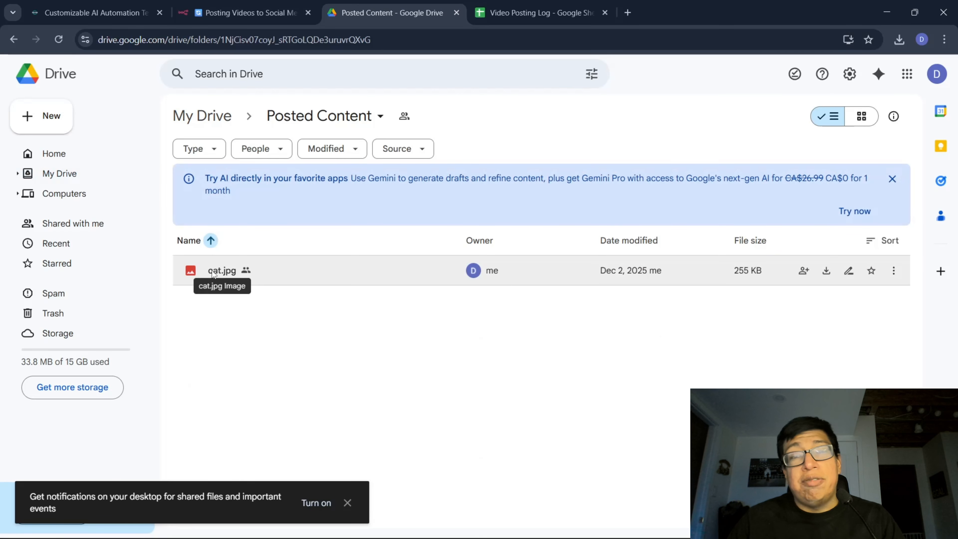
left_click(114, 171)
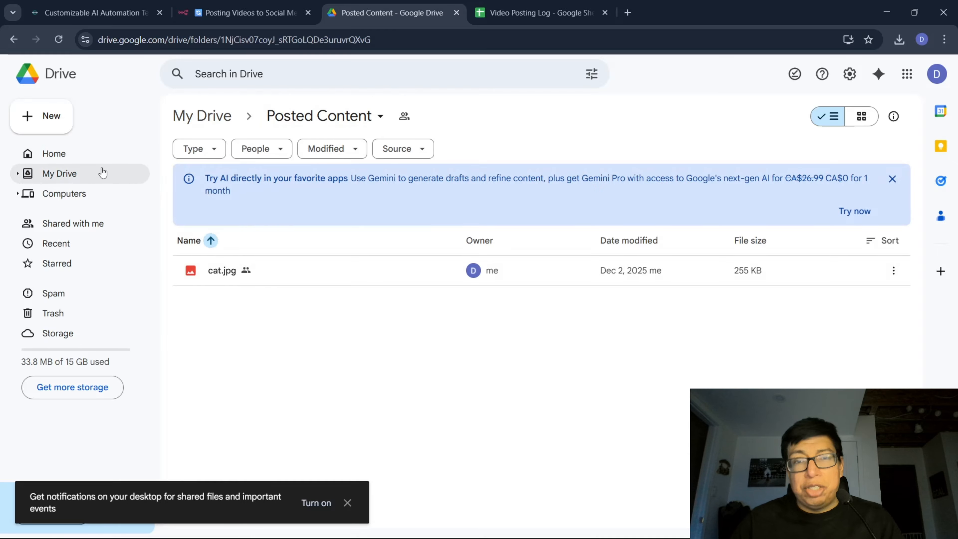
Review the video, title and description mappings in n8n's Edit Fields node and compare them with the Video Posting Log columns.
left_click(246, 12)
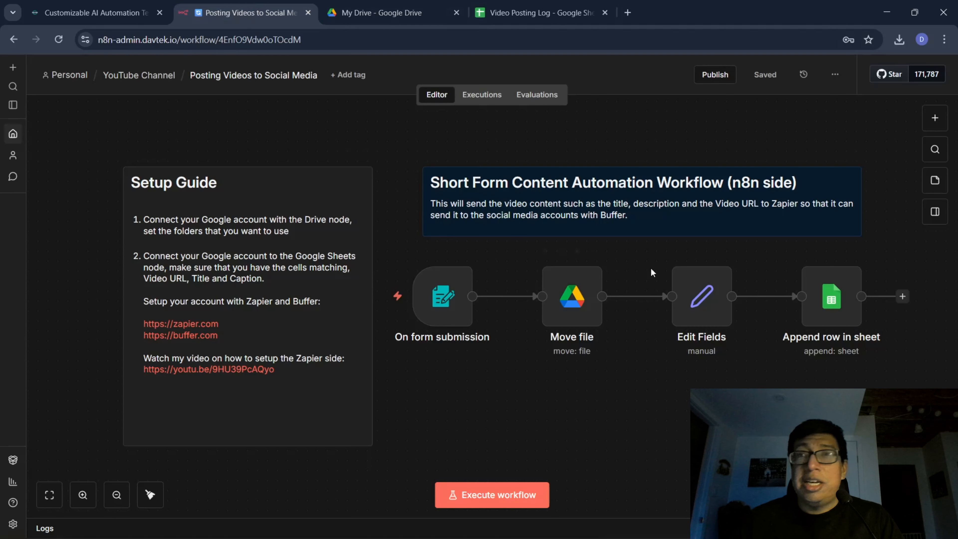
double_click(708, 304)
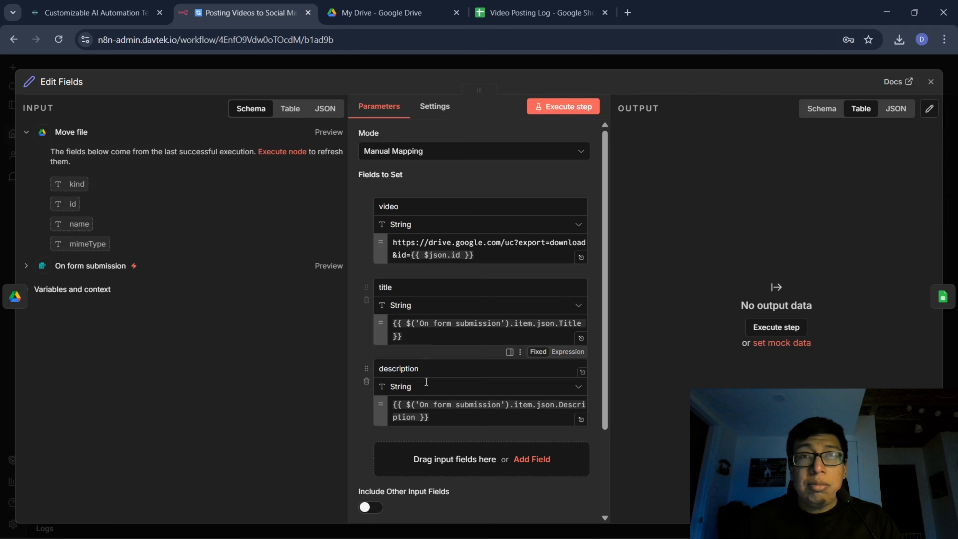
left_click(931, 83)
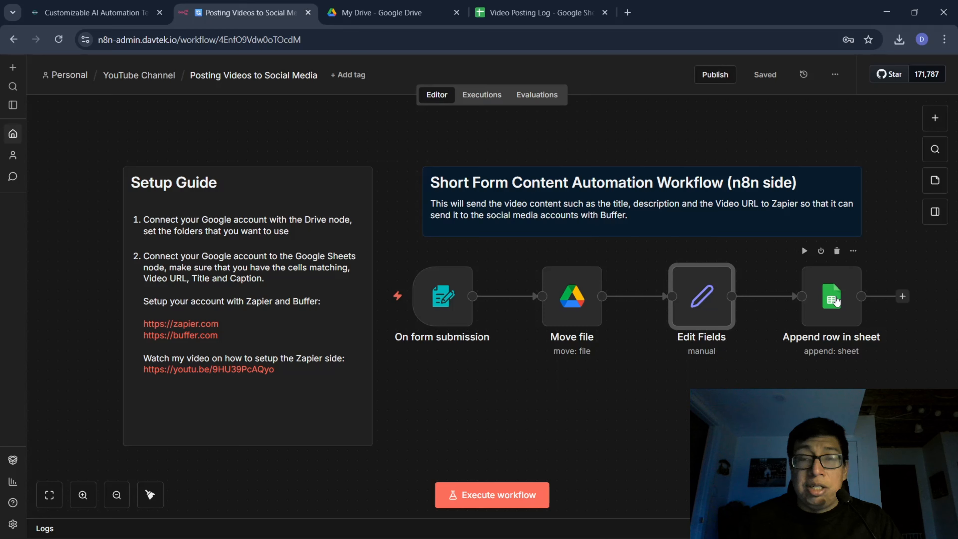
left_click(539, 17)
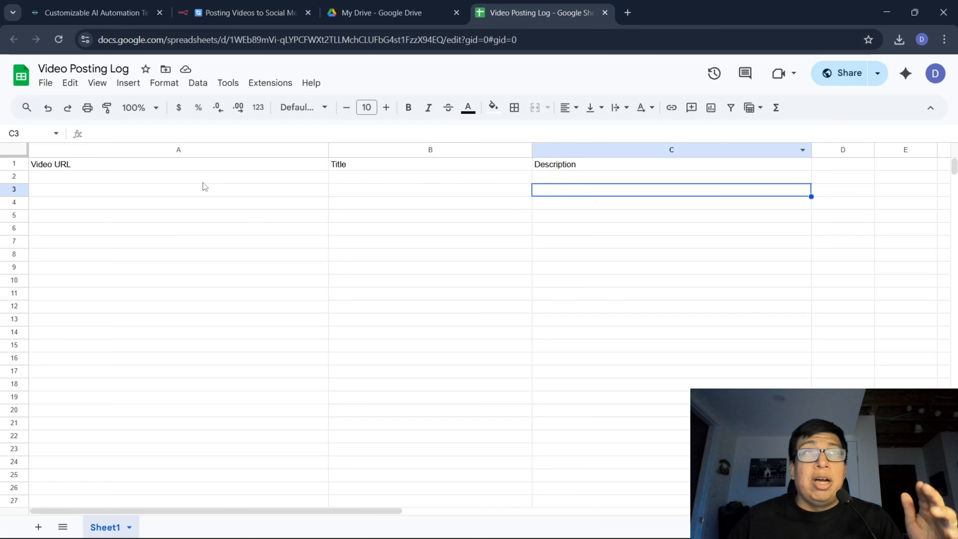
left_click(248, 15)
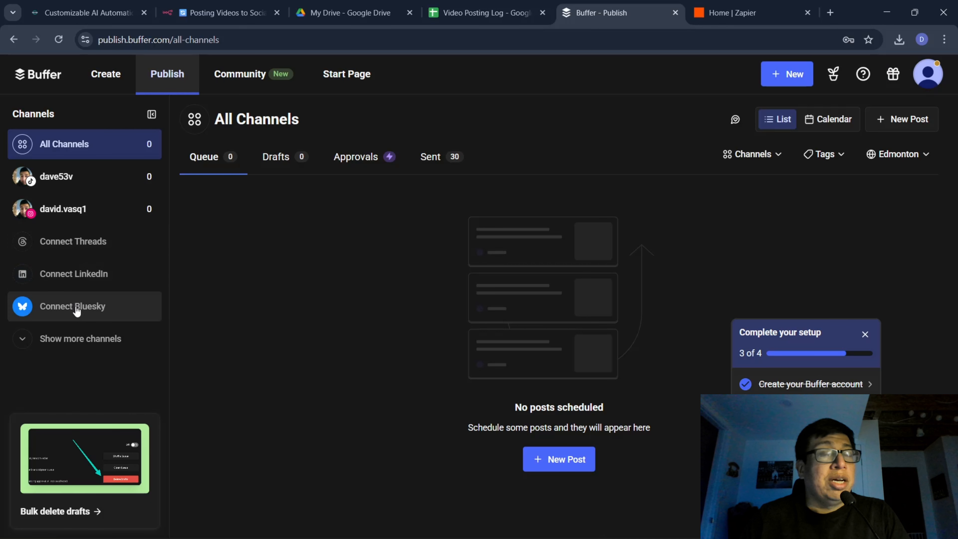
In Buffer, show more channels, start connecting Twitter / X and proceed to the X sign-in, dismissing the Google sign-in prompt.
left_click(71, 339)
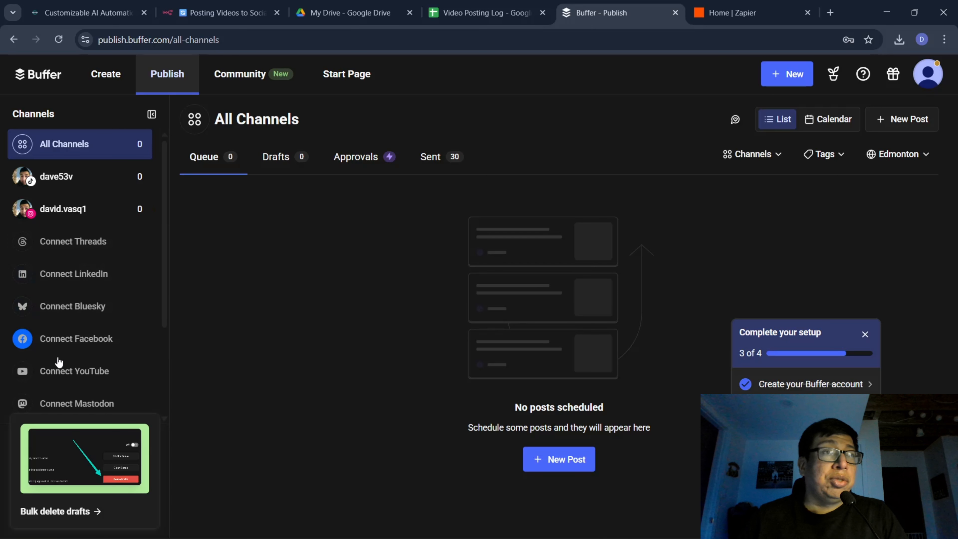
scroll(58, 362, "down", 3)
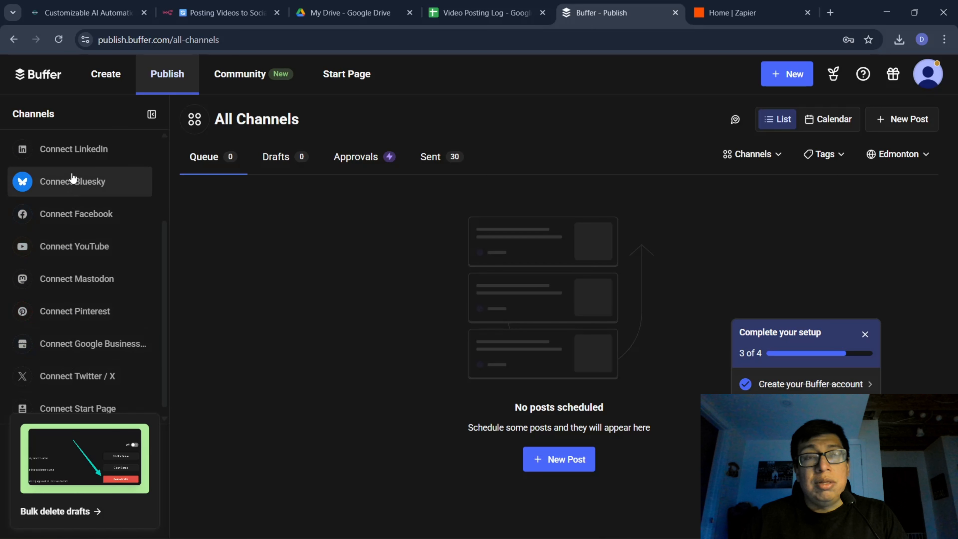
scroll(69, 302, "down", 1)
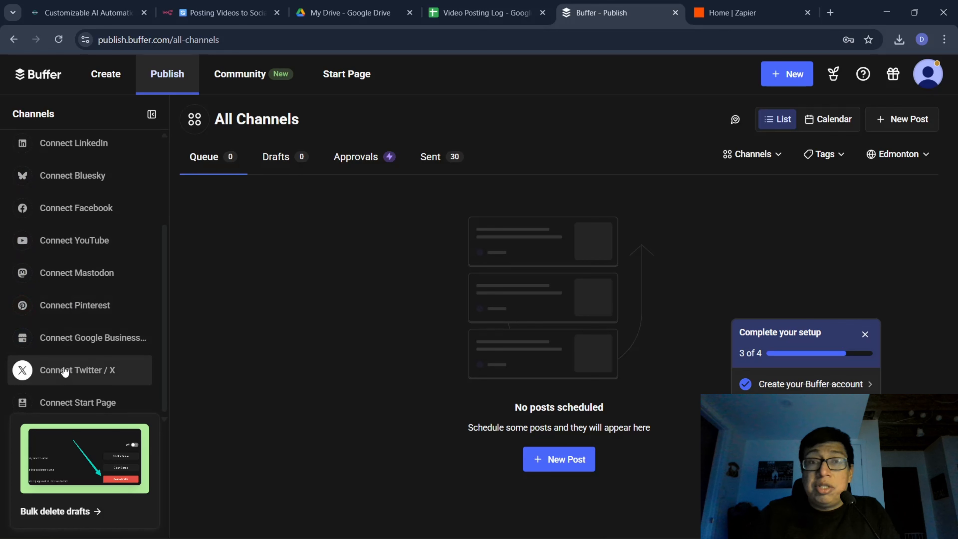
scroll(62, 309, "up", 2)
scroll(62, 219, "up", 3)
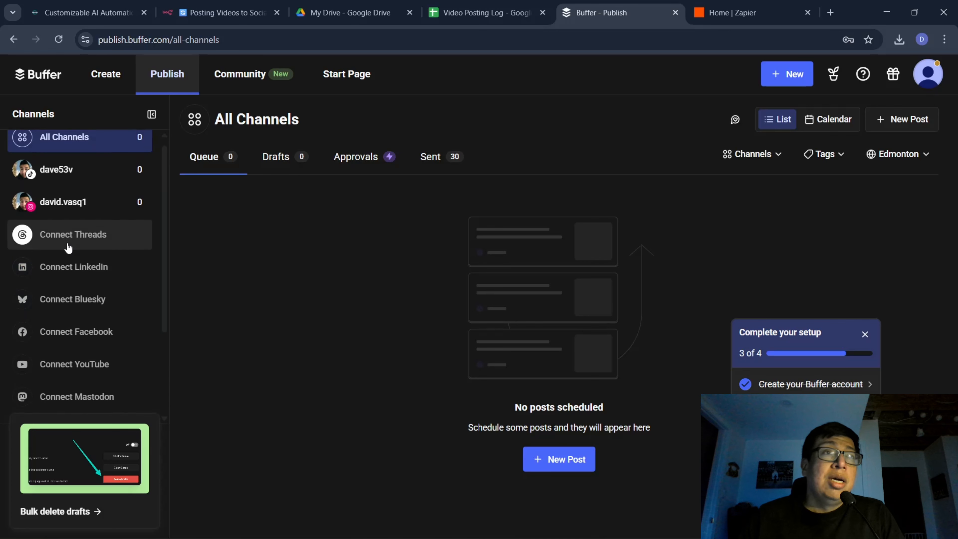
scroll(68, 247, "down", 3)
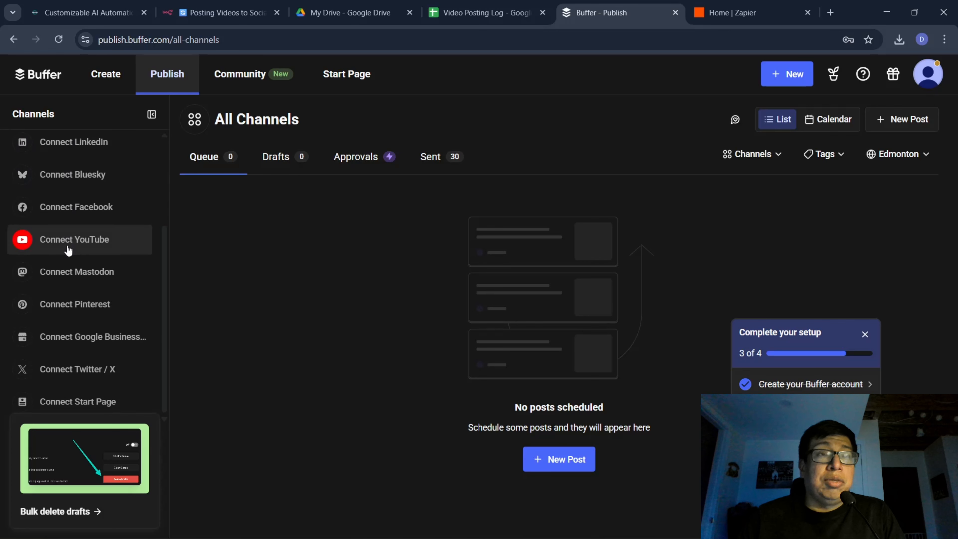
left_click(62, 372)
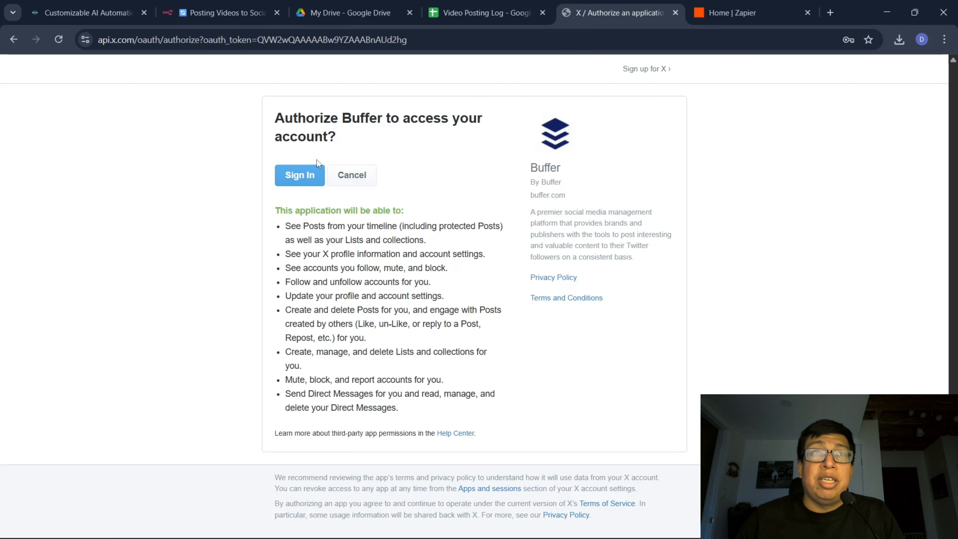
left_click(298, 178)
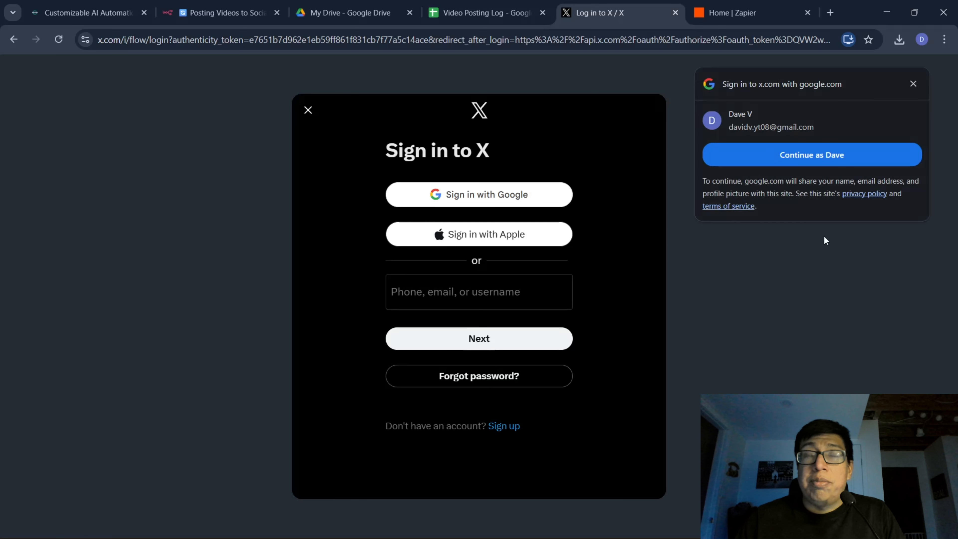
left_click(913, 84)
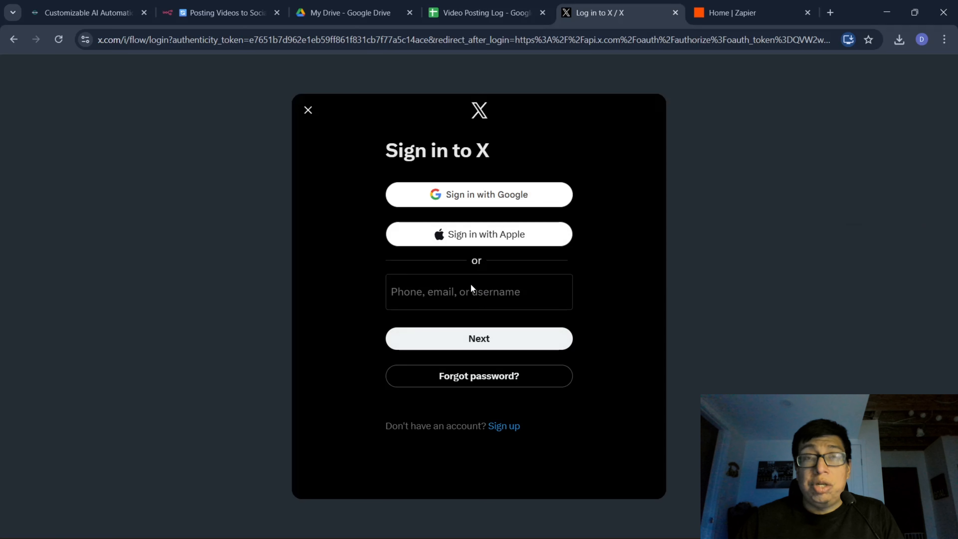
Sign in to X with the account username and password, and dismiss the browser's offer to save the password.
left_click(467, 292)
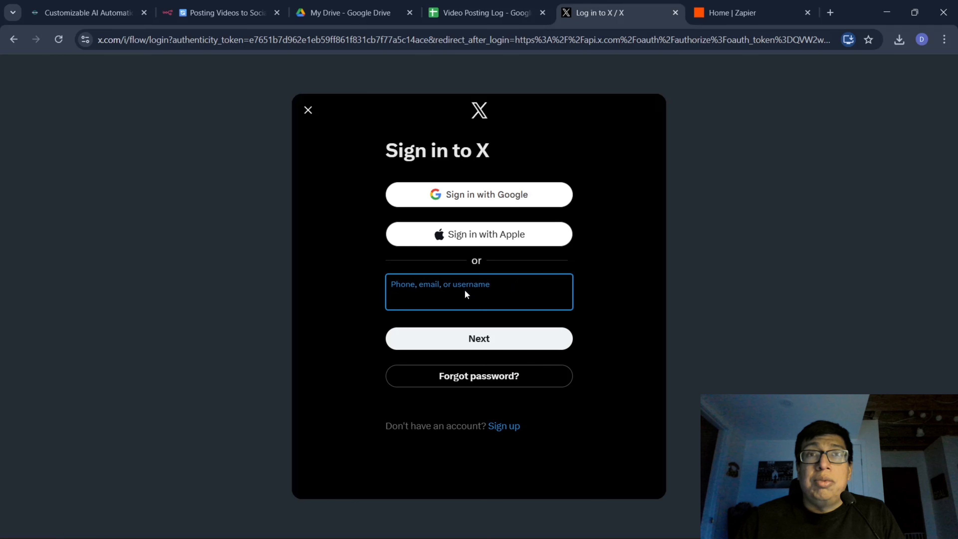
type("dave53v")
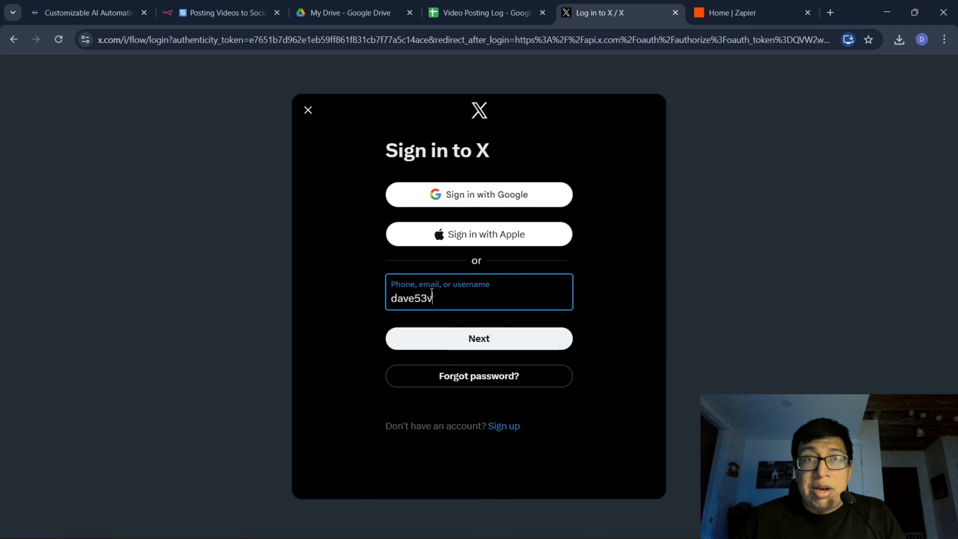
left_click(462, 338)
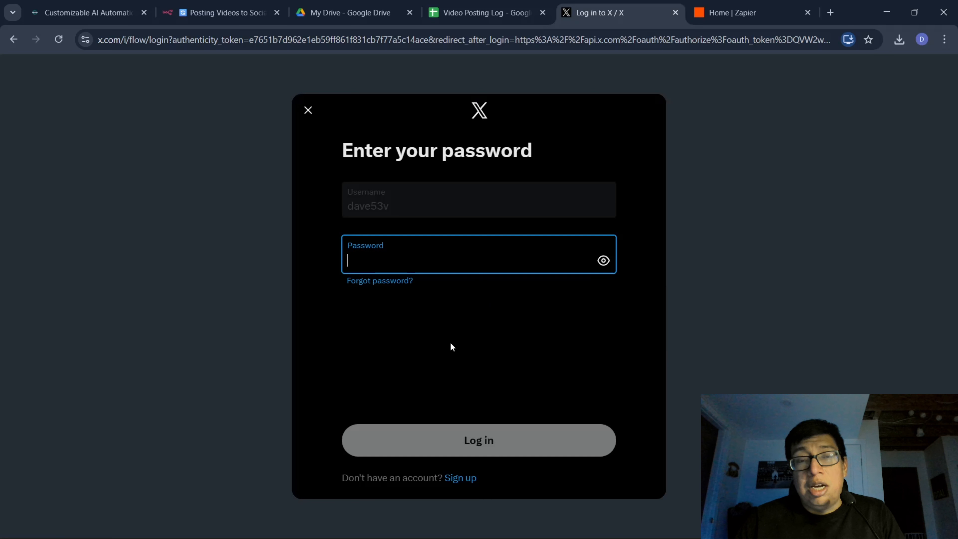
key("ctrl+v")
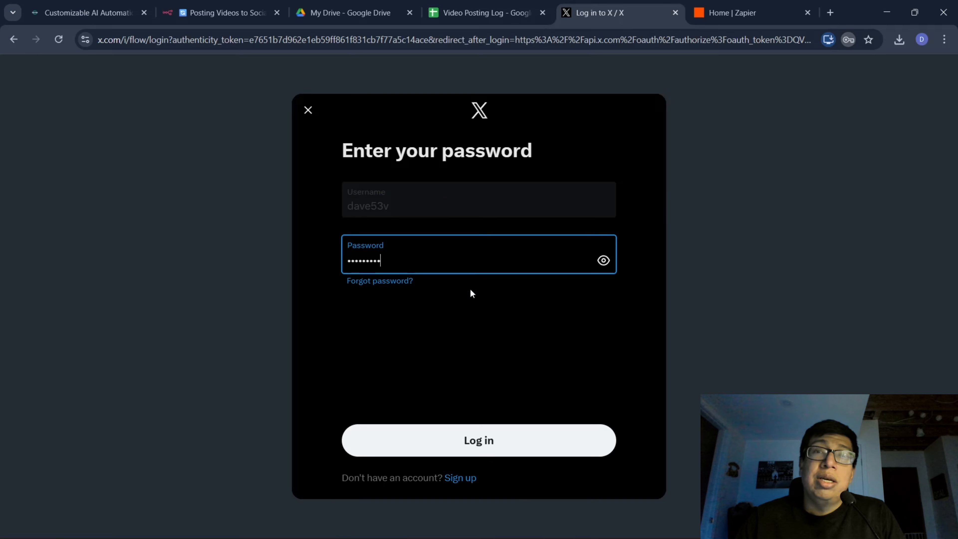
left_click(484, 440)
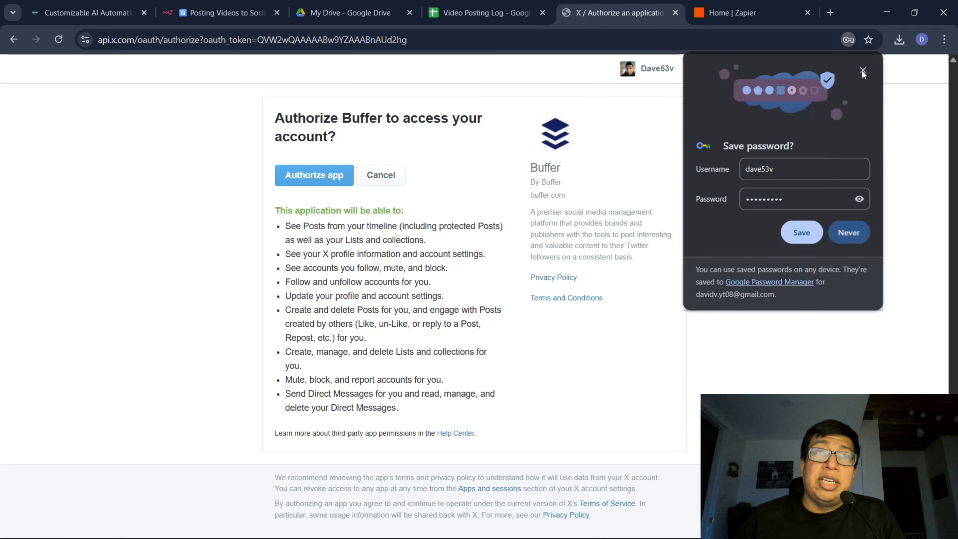
left_click(863, 71)
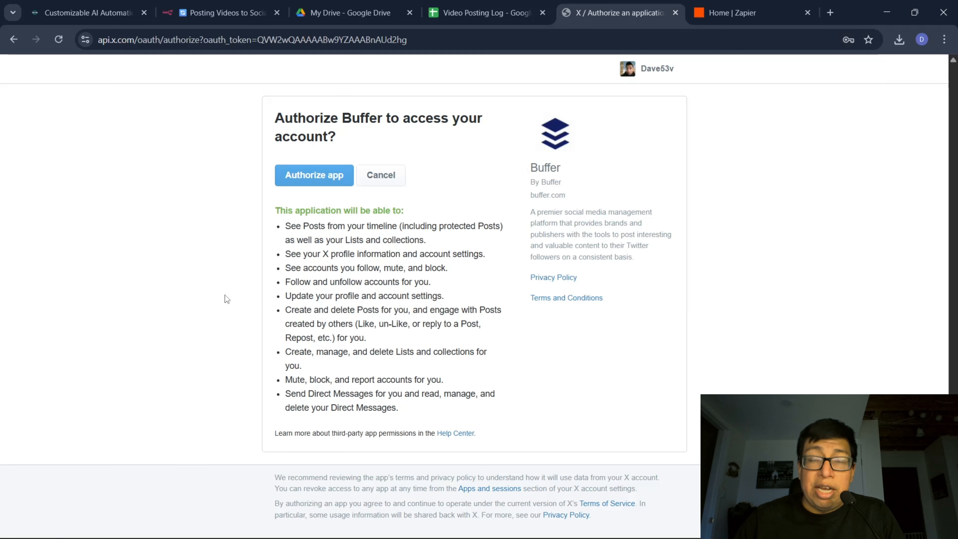
Authorize Buffer to access the X account, finish the connection, and dismiss the posting goal and setup checklist.
left_click(300, 176)
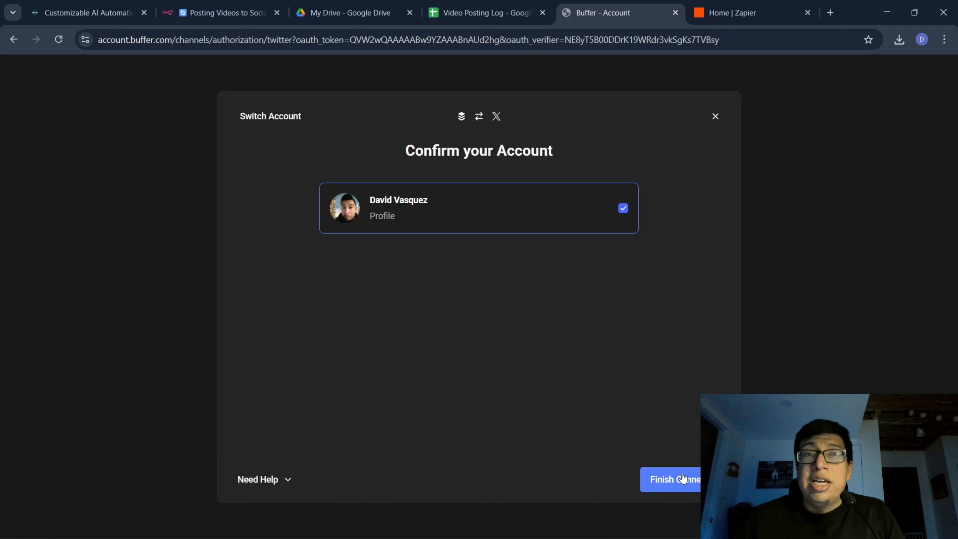
left_click(683, 478)
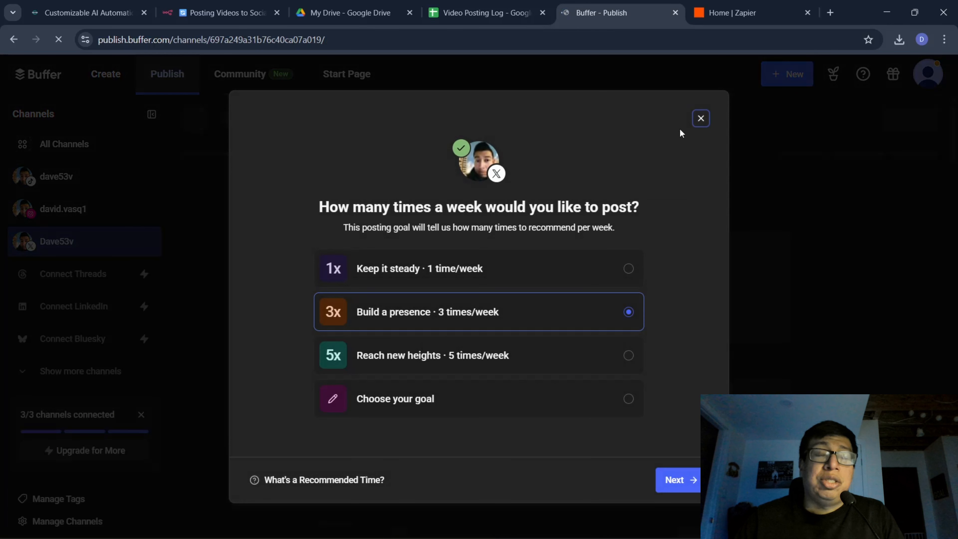
left_click(699, 117)
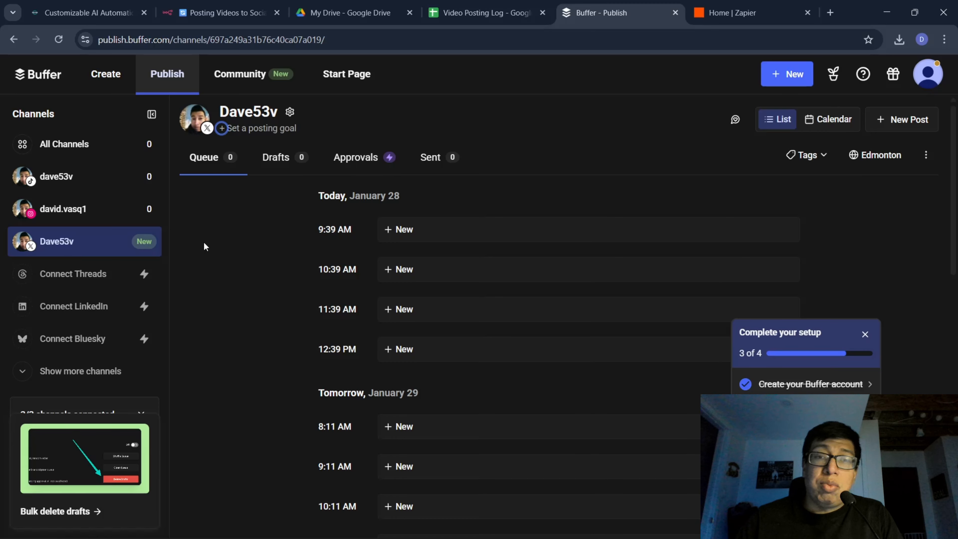
left_click(866, 334)
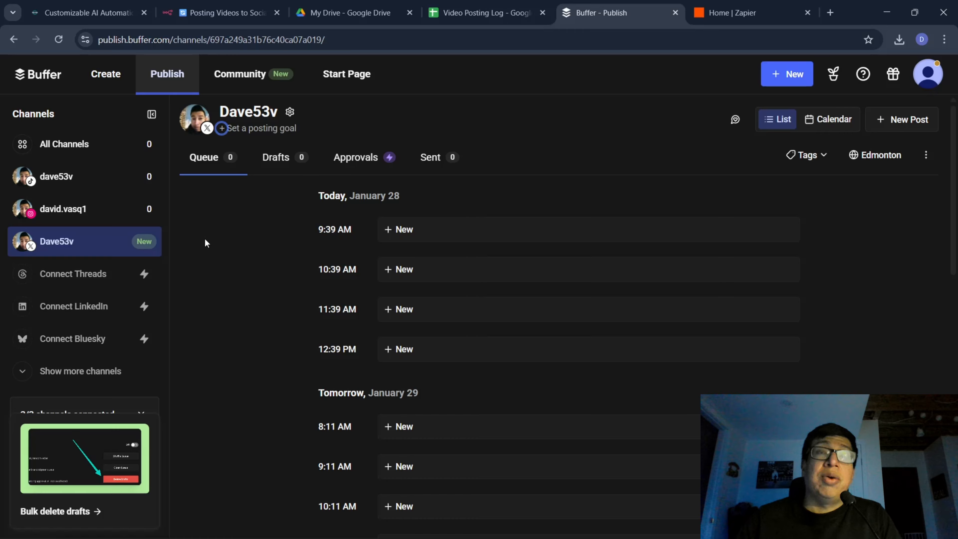
Switch to Zapier and examine the steps of the existing Instagram App and TikTok Zap, returning to the Zaps list.
left_click(740, 5)
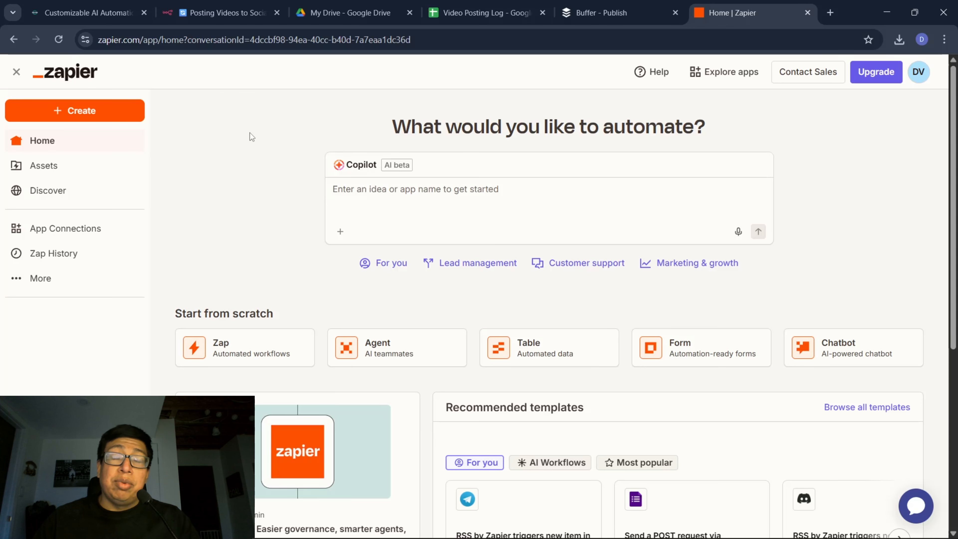
left_click(56, 175)
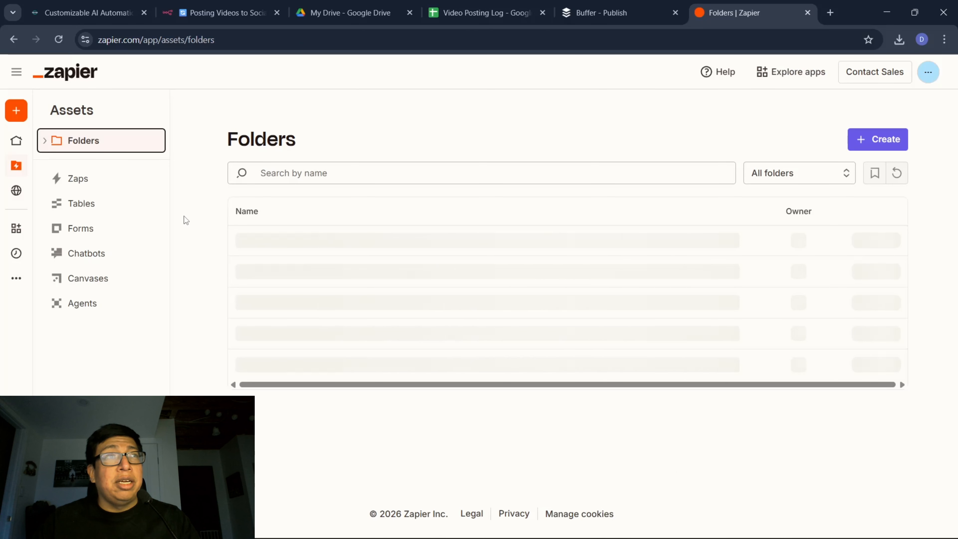
left_click(96, 218)
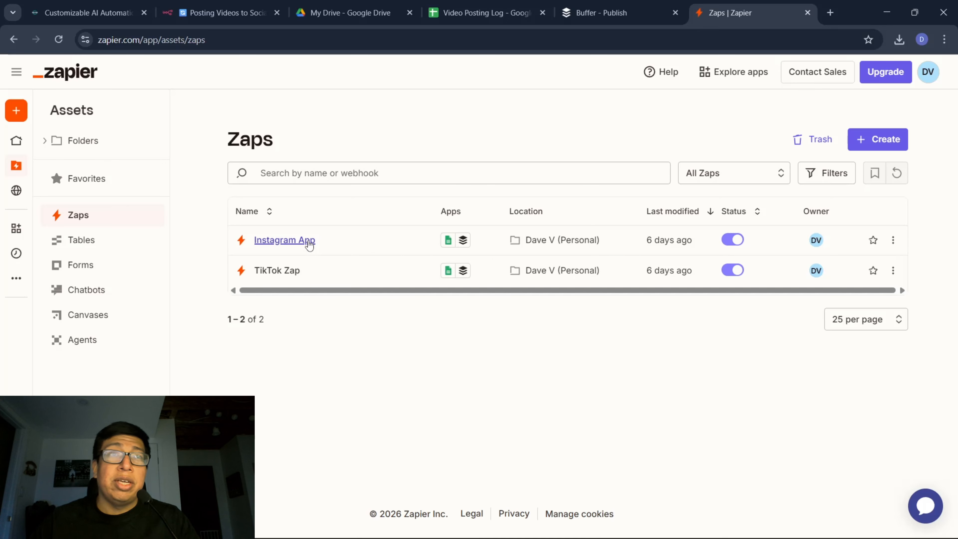
left_click(347, 254)
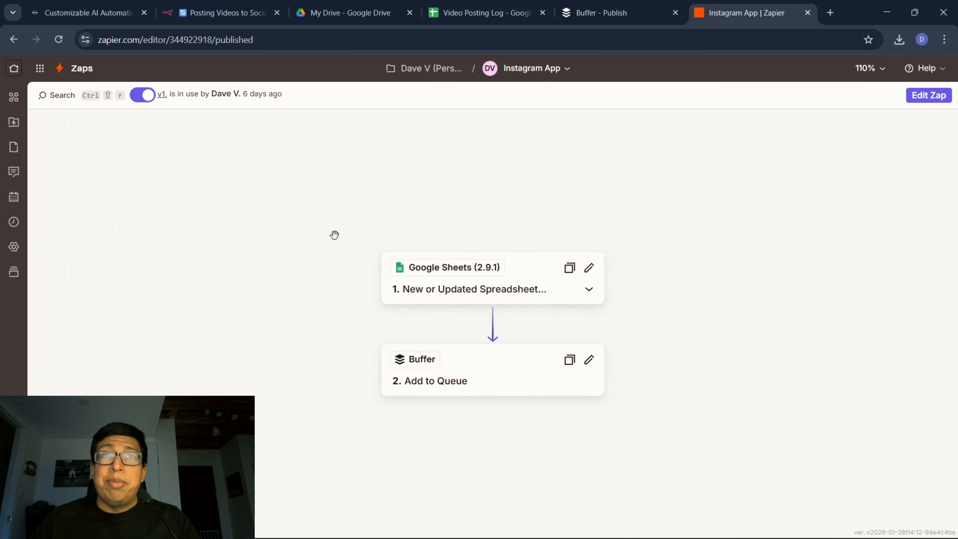
left_click_drag(307, 178, 311, 98)
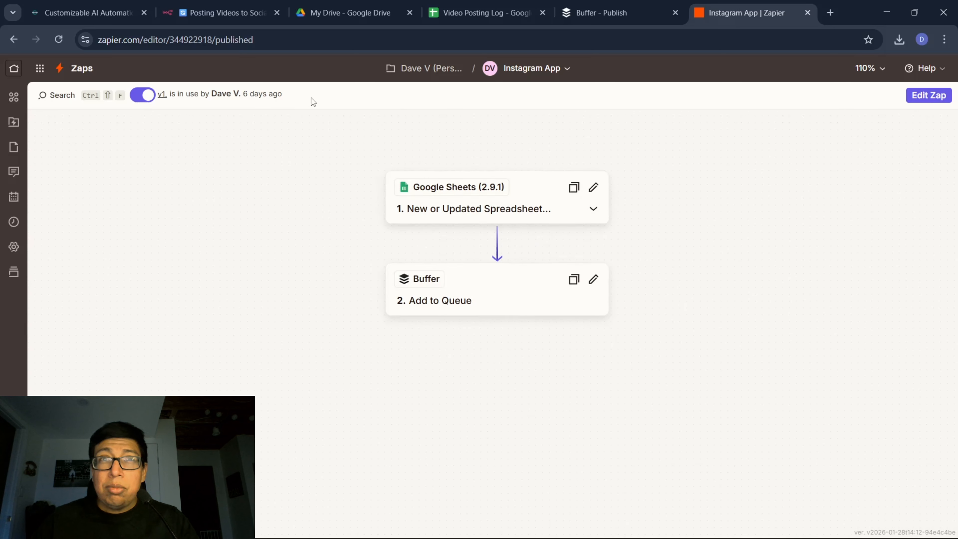
key("alt+Left")
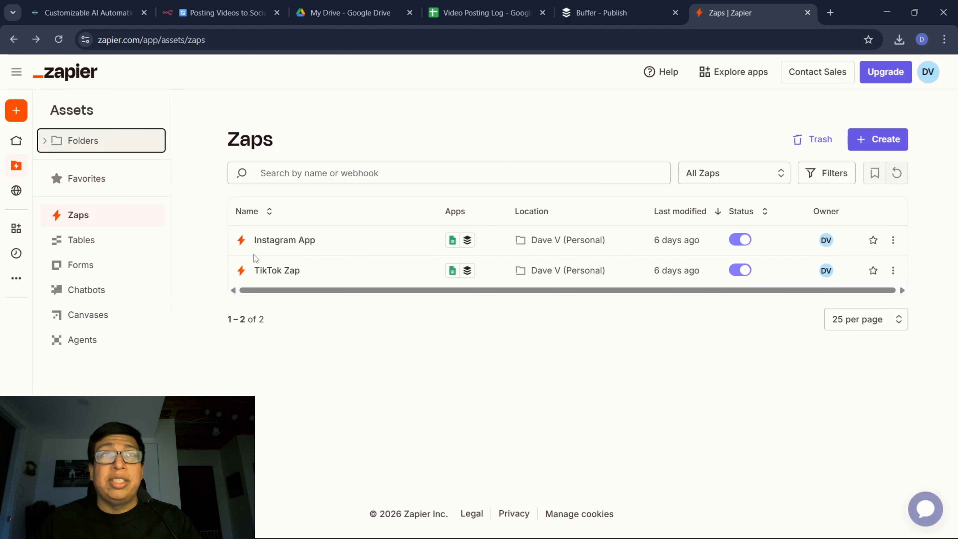
left_click(273, 271)
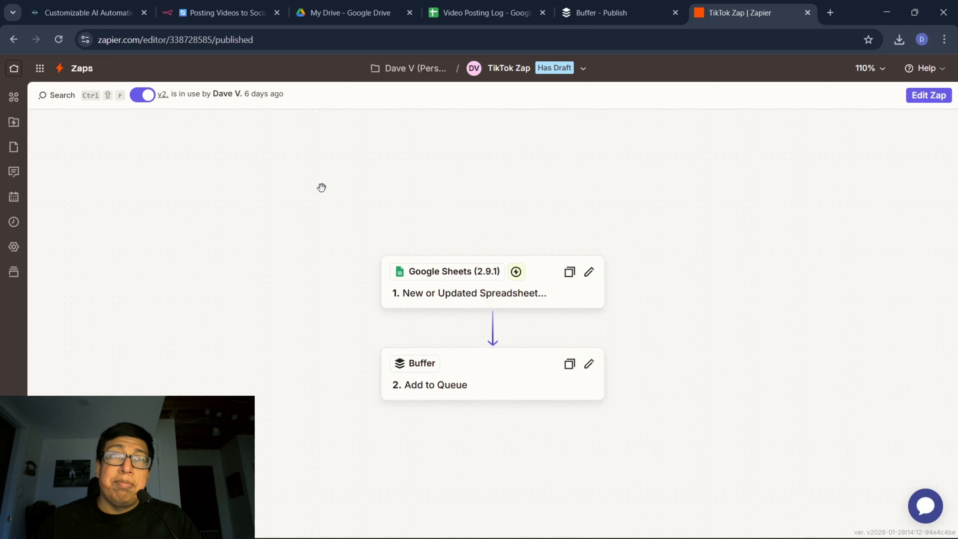
left_click(14, 39)
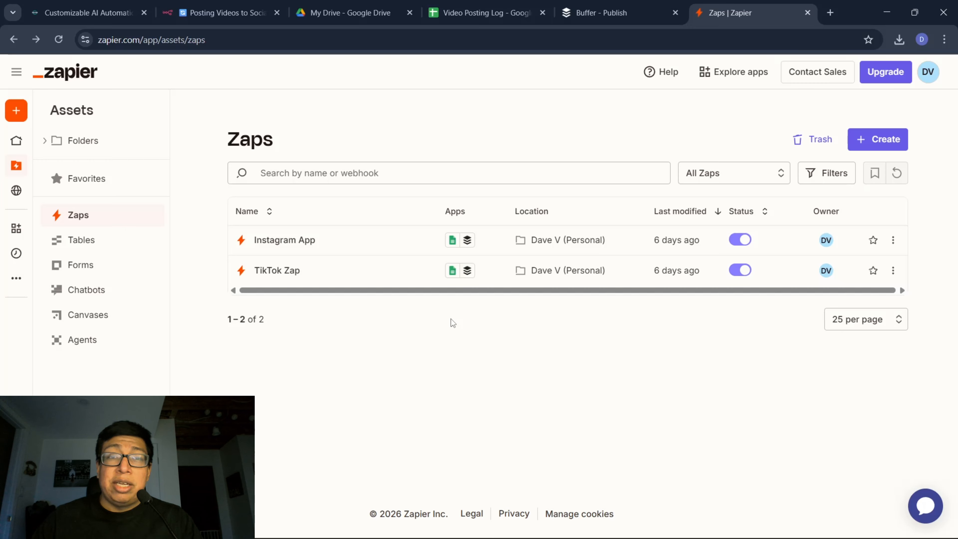
Create a new Zap and choose Google Sheets as its trigger app.
left_click(879, 141)
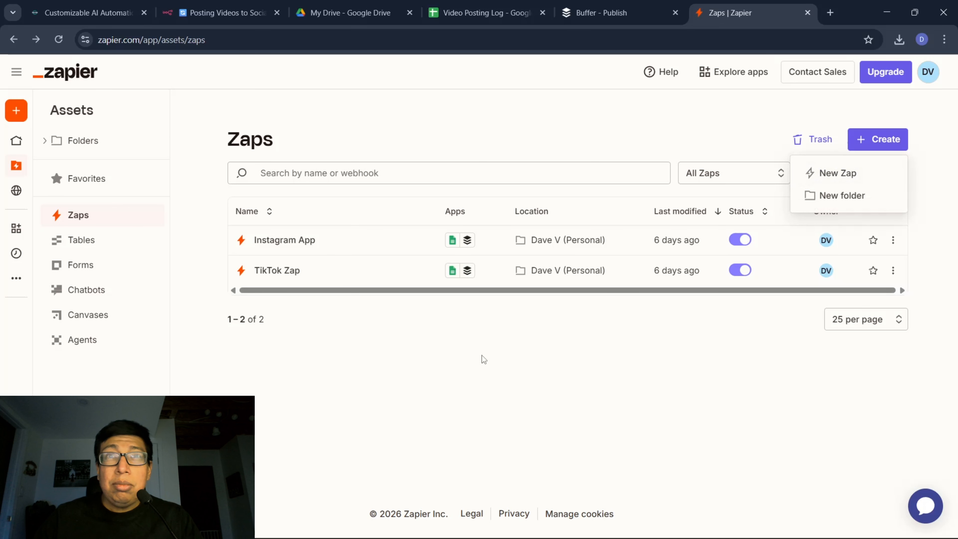
left_click(838, 174)
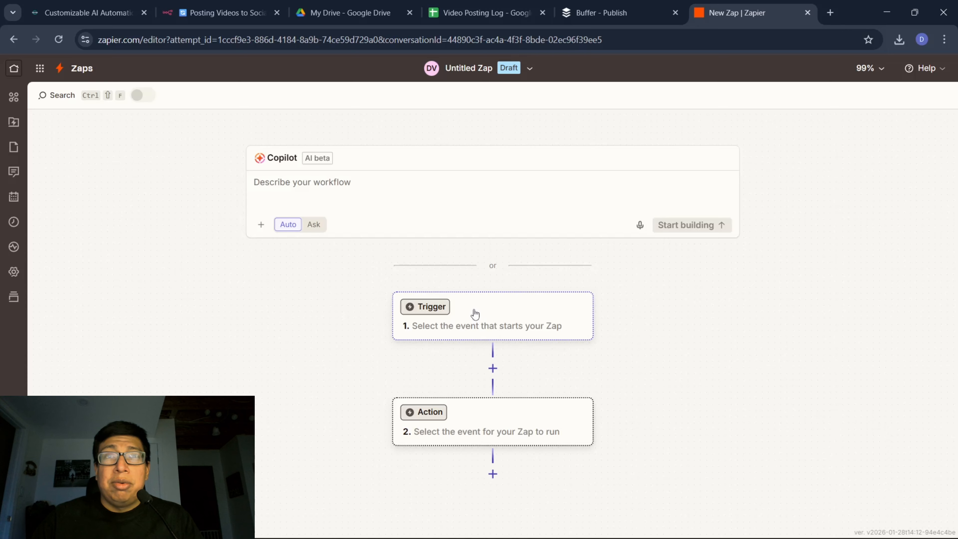
left_click(508, 311)
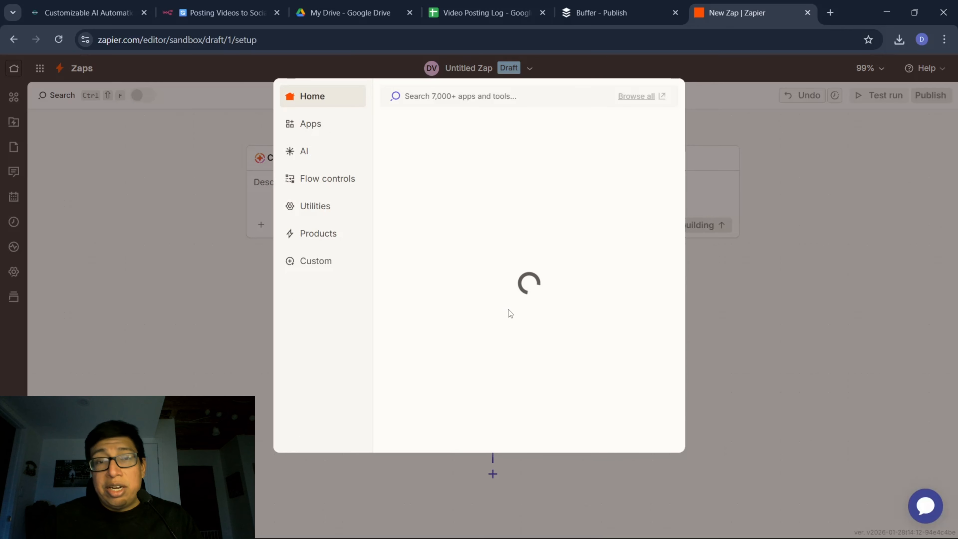
left_click(445, 167)
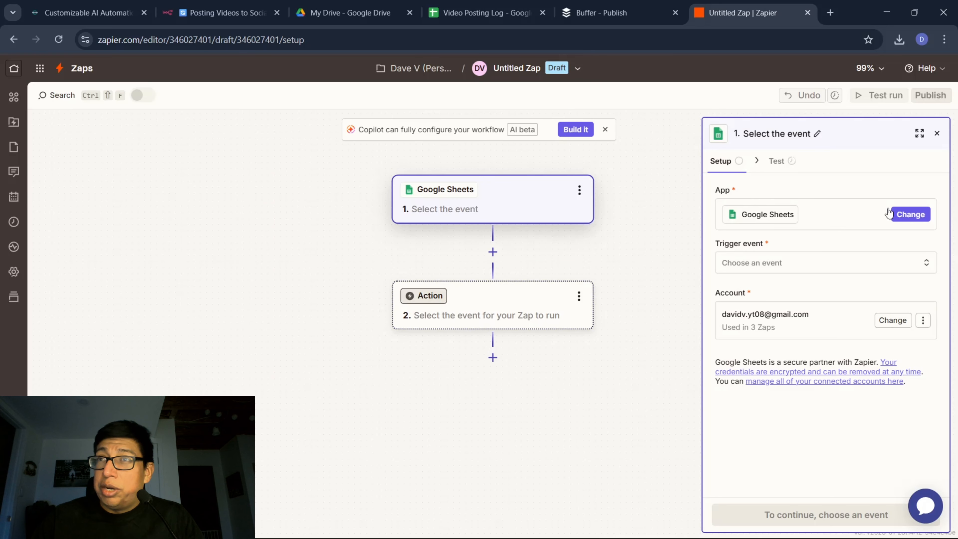
Set the Google Sheets trigger event to New or Updated Spreadsheet Row and continue to its configuration.
left_click(822, 216)
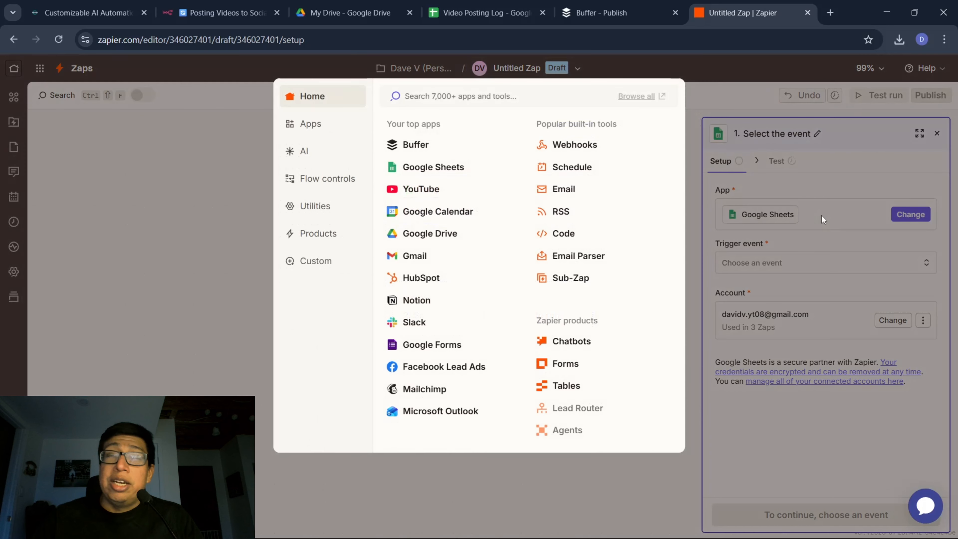
left_click(768, 199)
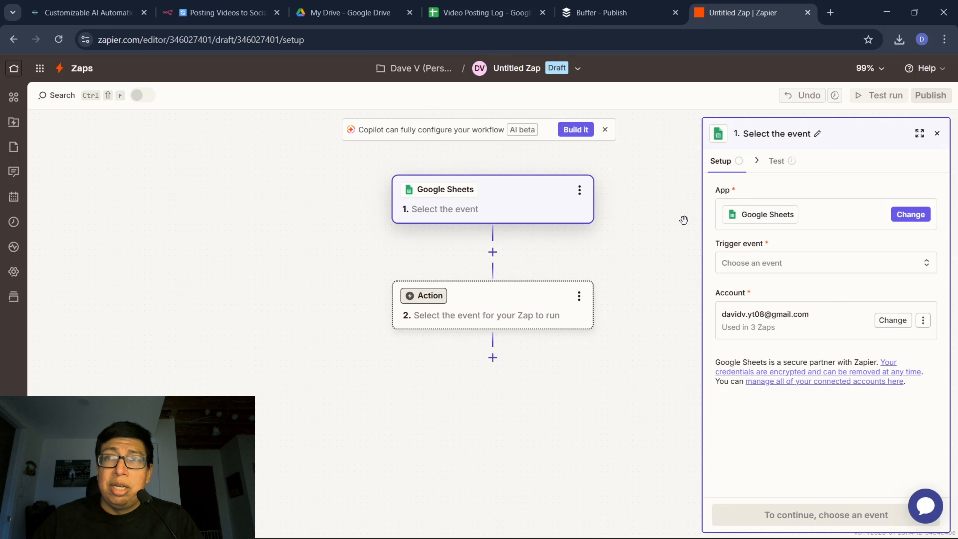
left_click(813, 267)
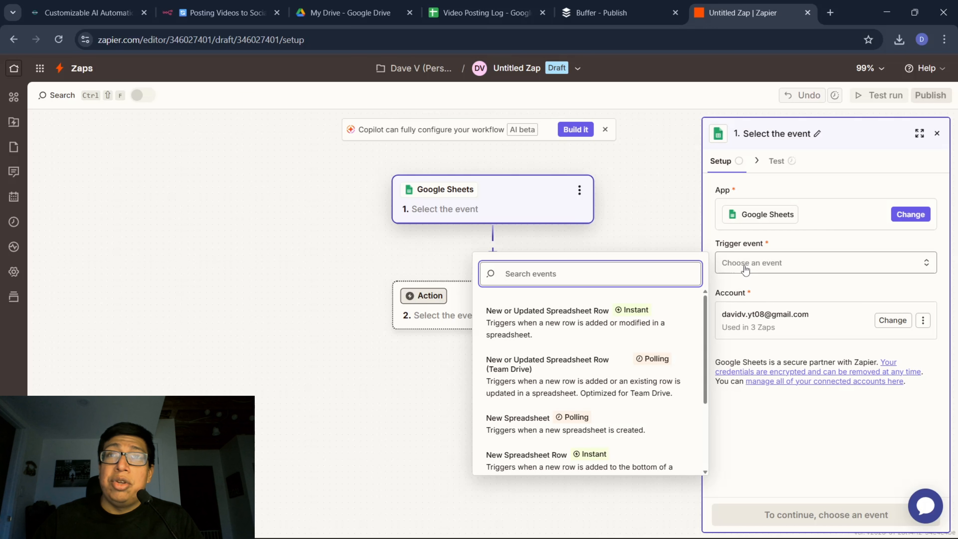
left_click(551, 324)
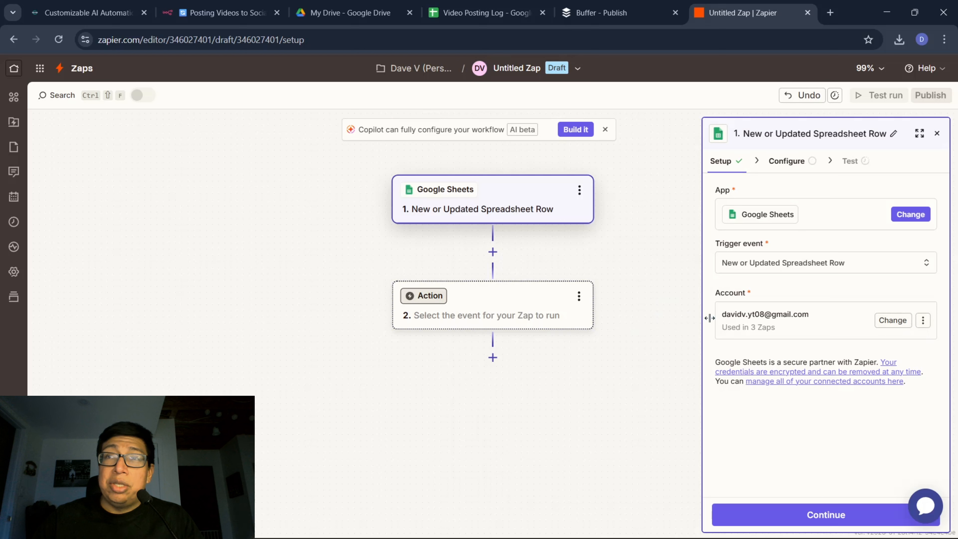
left_click(805, 516)
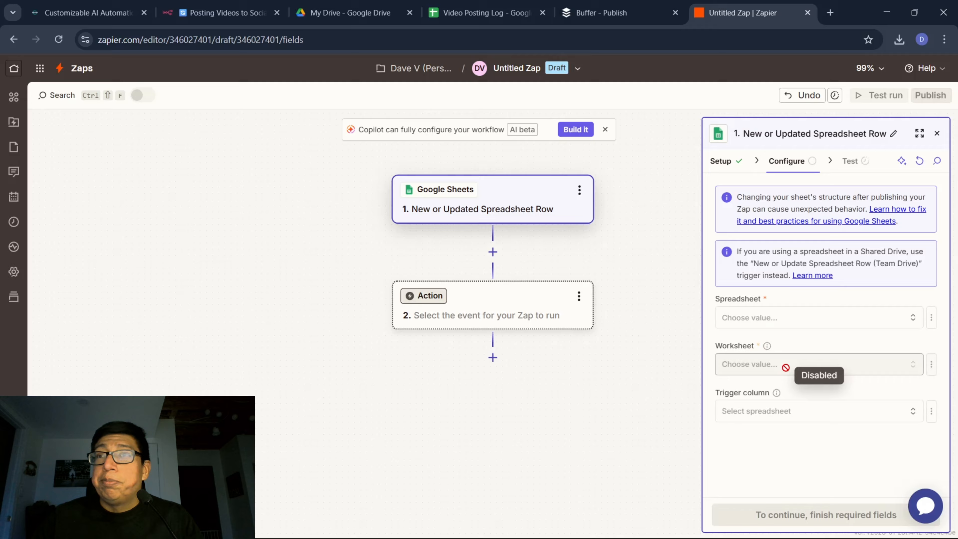
Configure the trigger to watch Sheet1 of the Video Posting Log spreadsheet and proceed to testing.
left_click(899, 321)
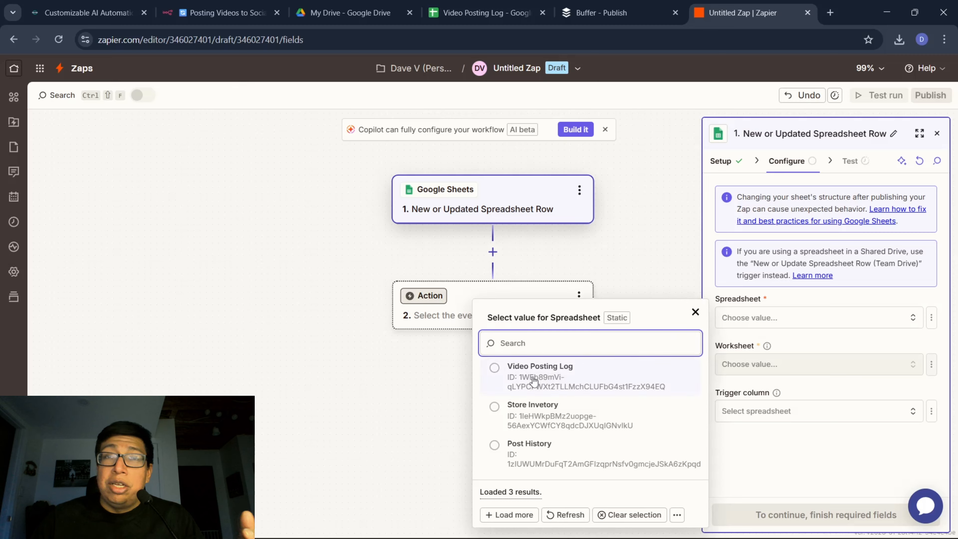
left_click(499, 372)
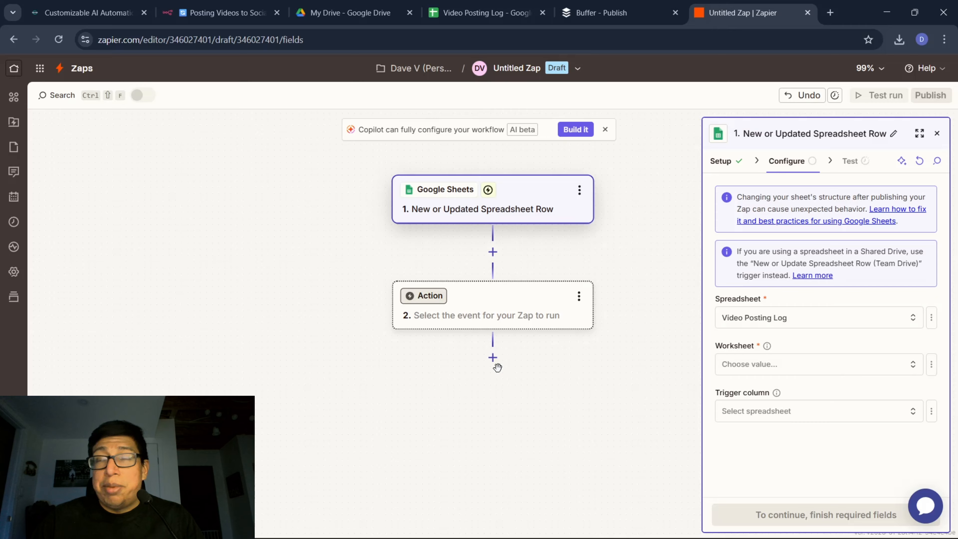
left_click(916, 371)
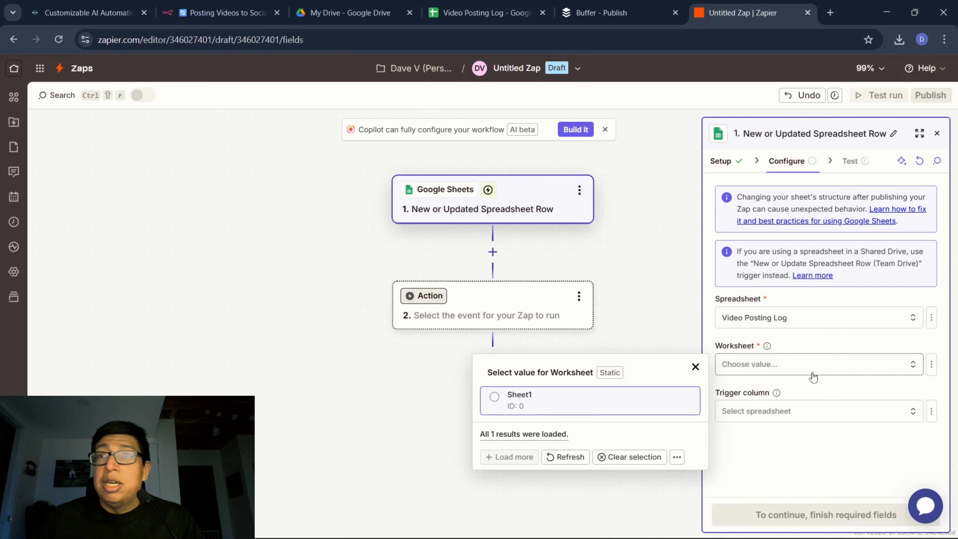
left_click(522, 400)
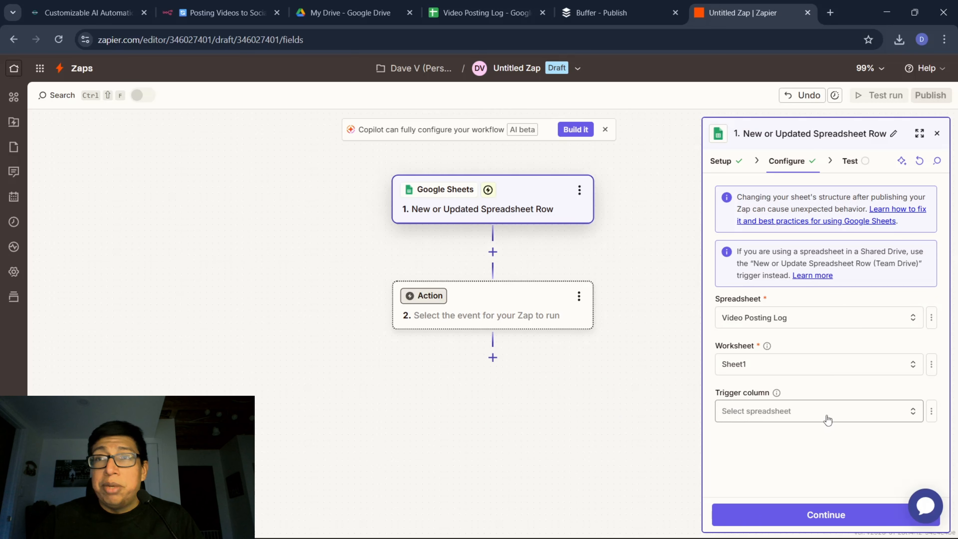
left_click(828, 516)
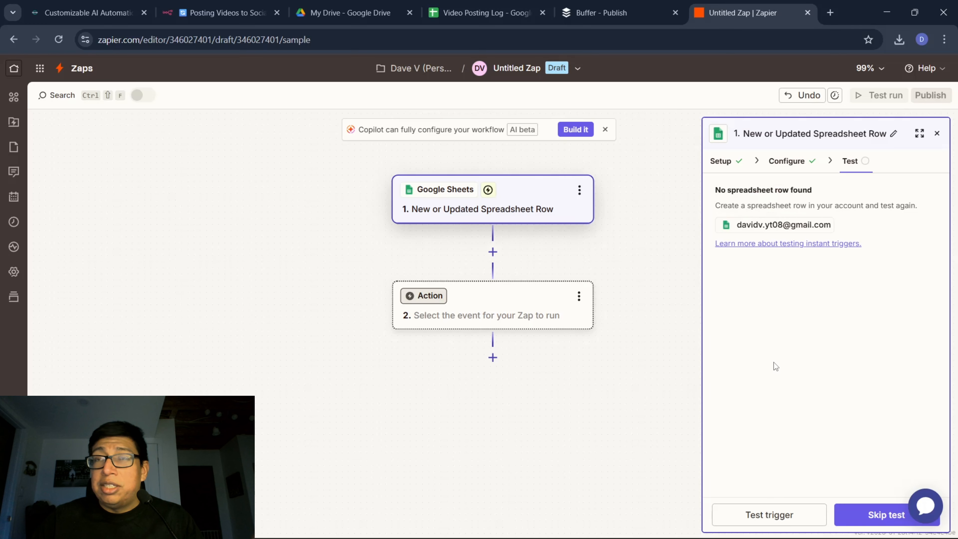
Skip the trigger test, review the example spreadsheet row fields, and continue to the action step.
left_click(881, 517)
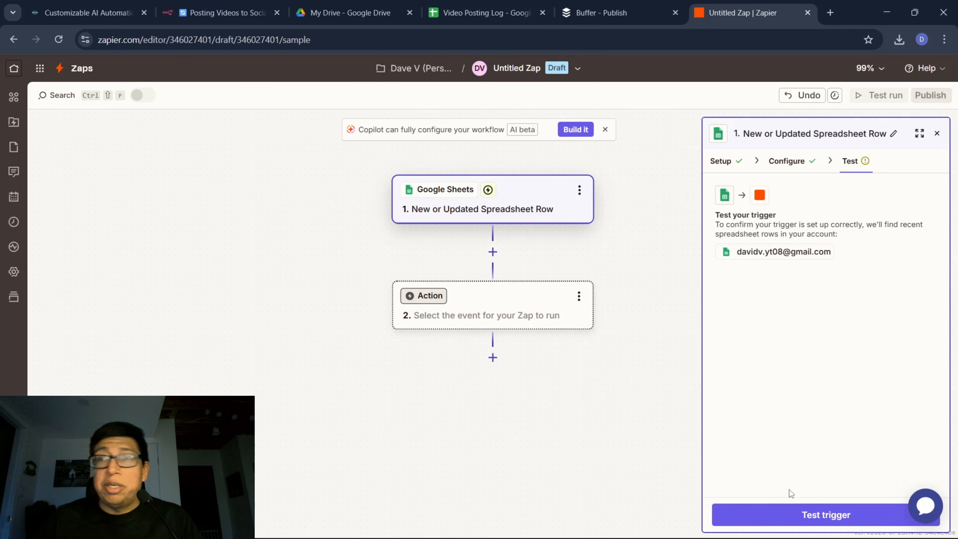
scroll(867, 475, "down", 3)
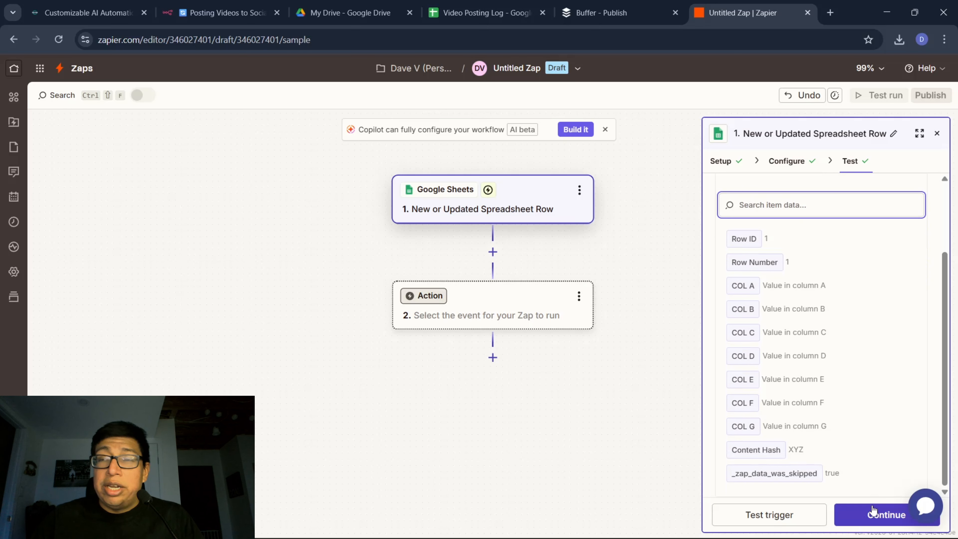
scroll(849, 427, "up", 3)
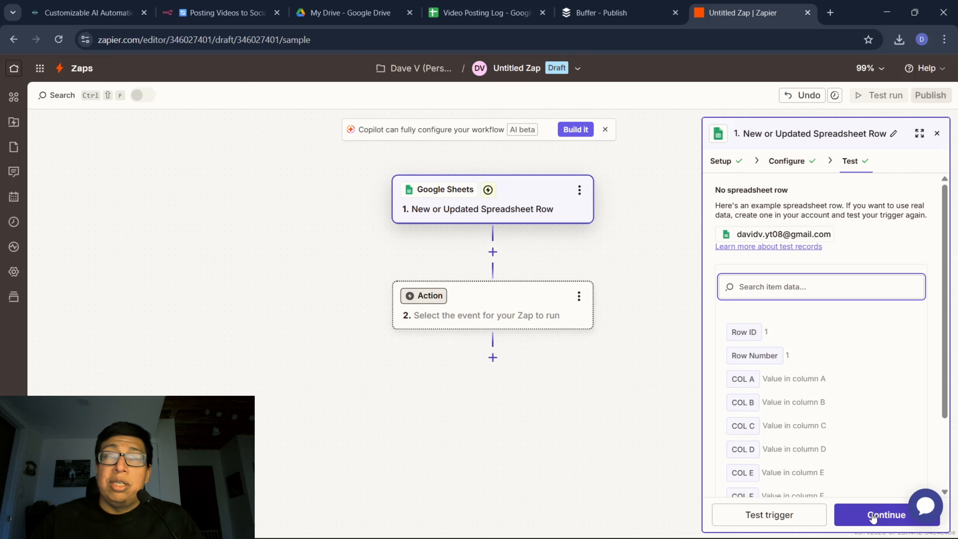
left_click(874, 517)
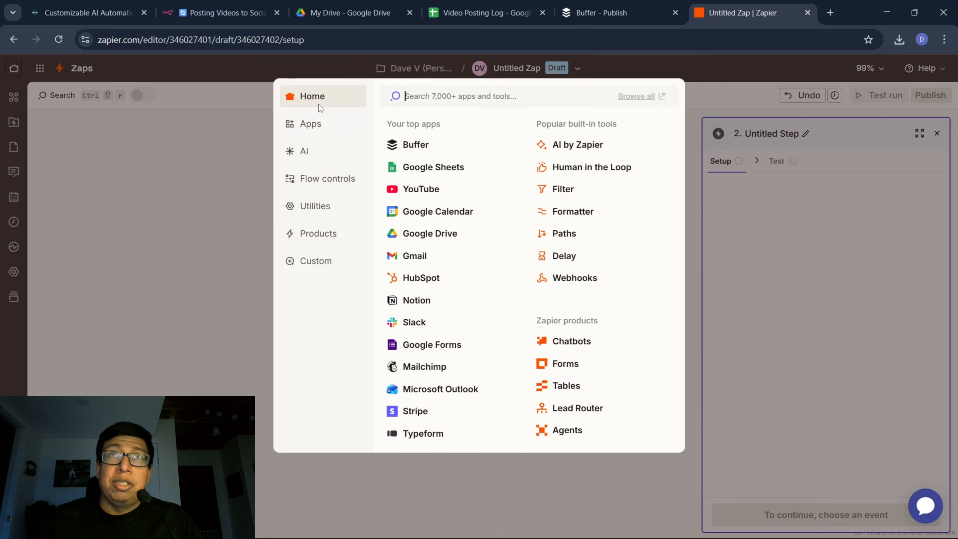
Add Buffer as the action app with the Add to Queue event and continue to its configuration.
left_click(229, 328)
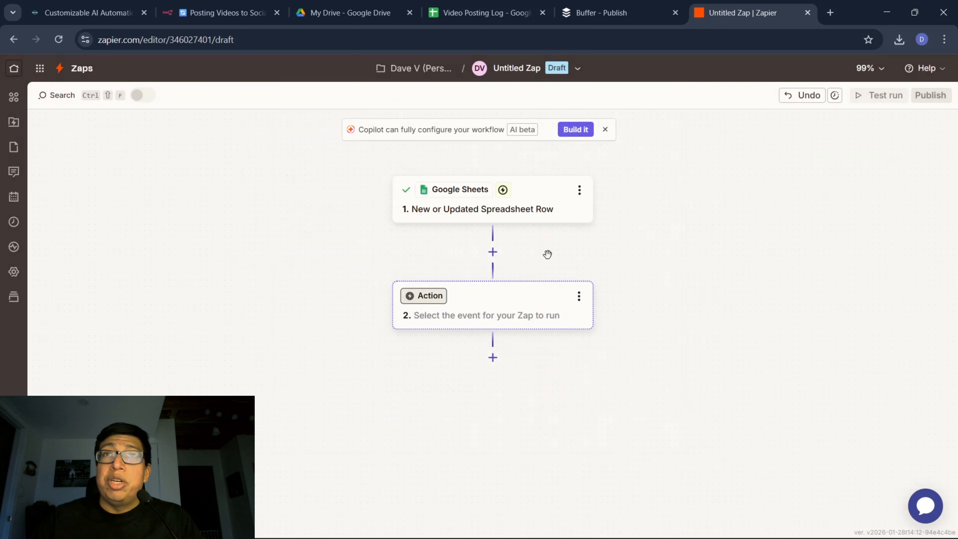
left_click(495, 306)
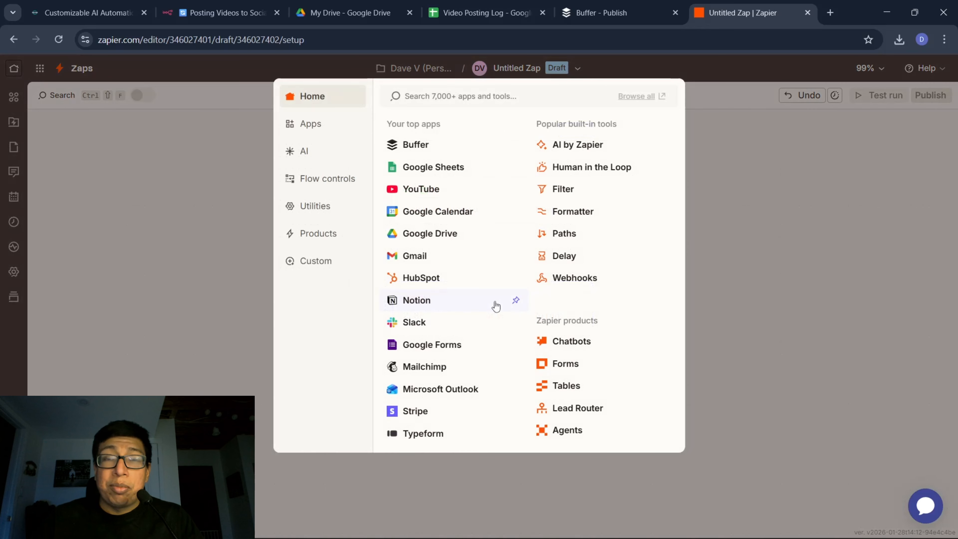
left_click(419, 150)
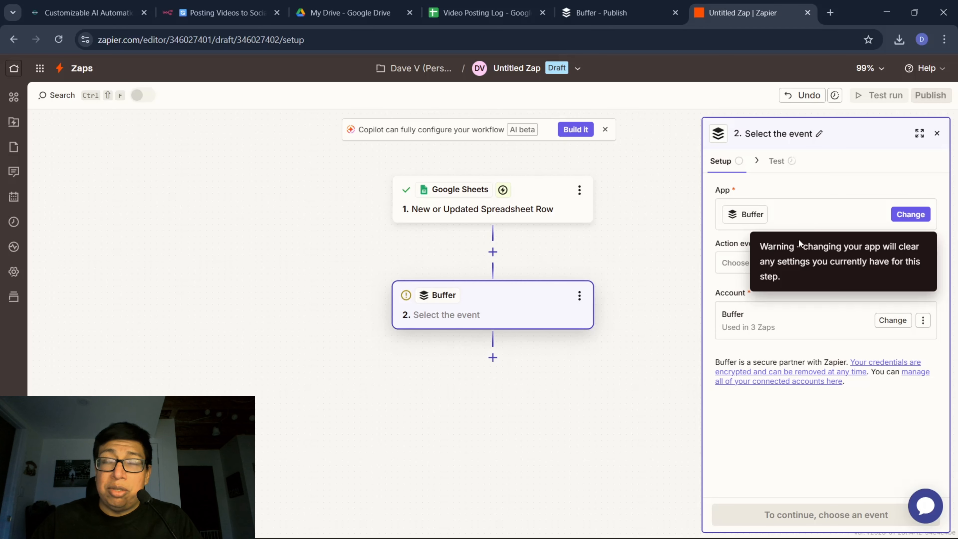
left_click(830, 263)
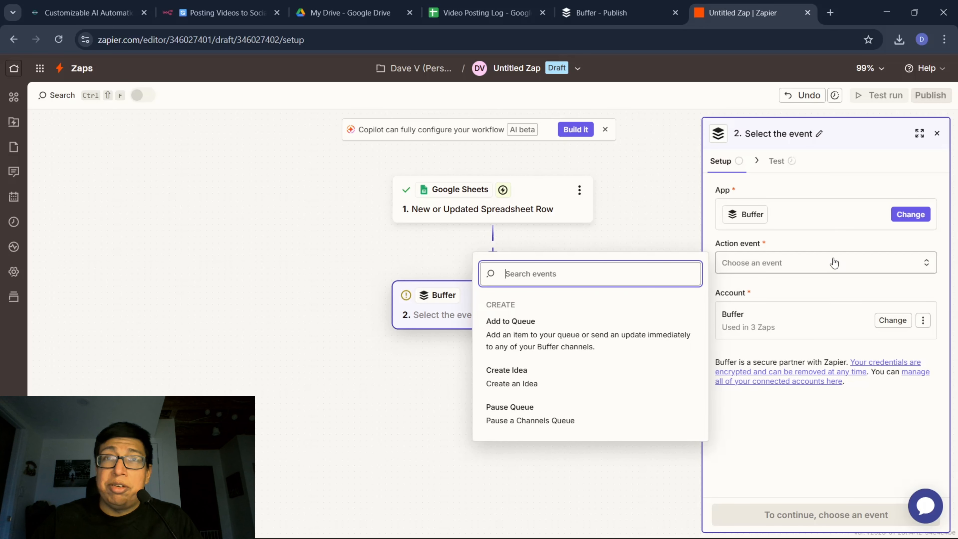
left_click(512, 333)
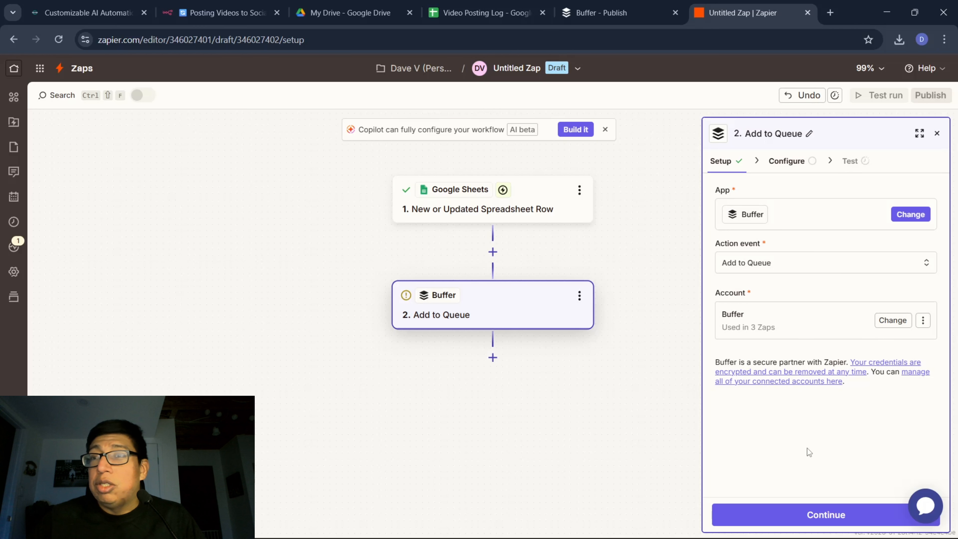
left_click(818, 517)
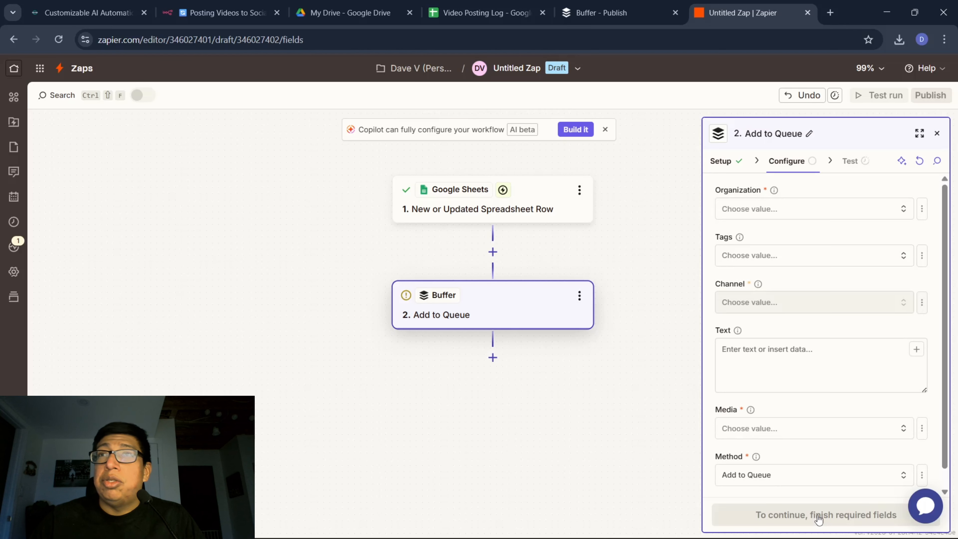
Set the Buffer action's organization to My Organization, the channel to the Instagram Professional Account, and the post type to Reel.
left_click(900, 212)
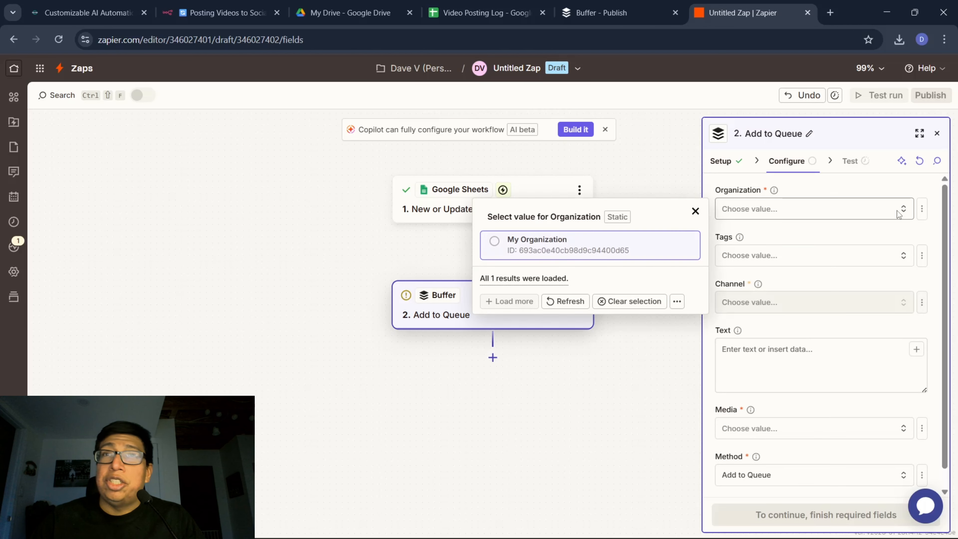
left_click(505, 243)
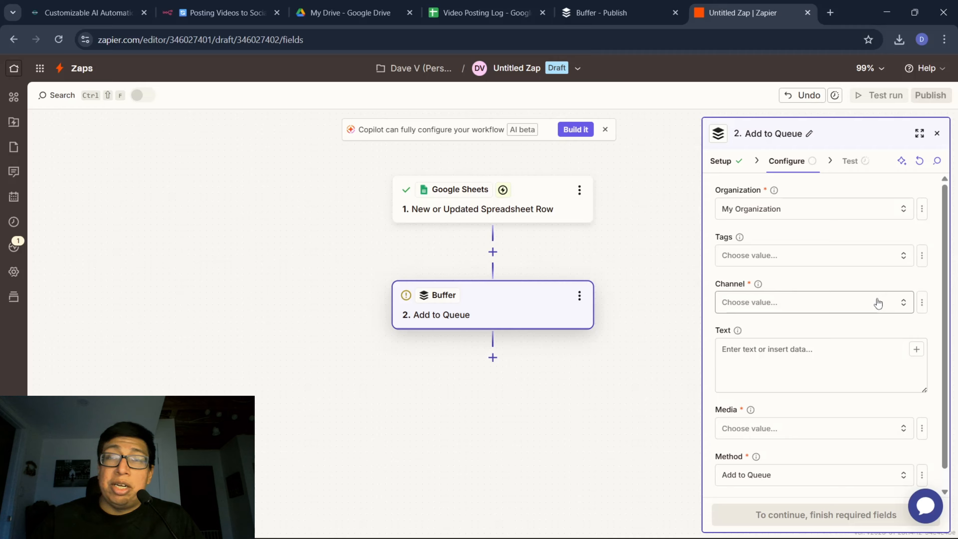
left_click(904, 304)
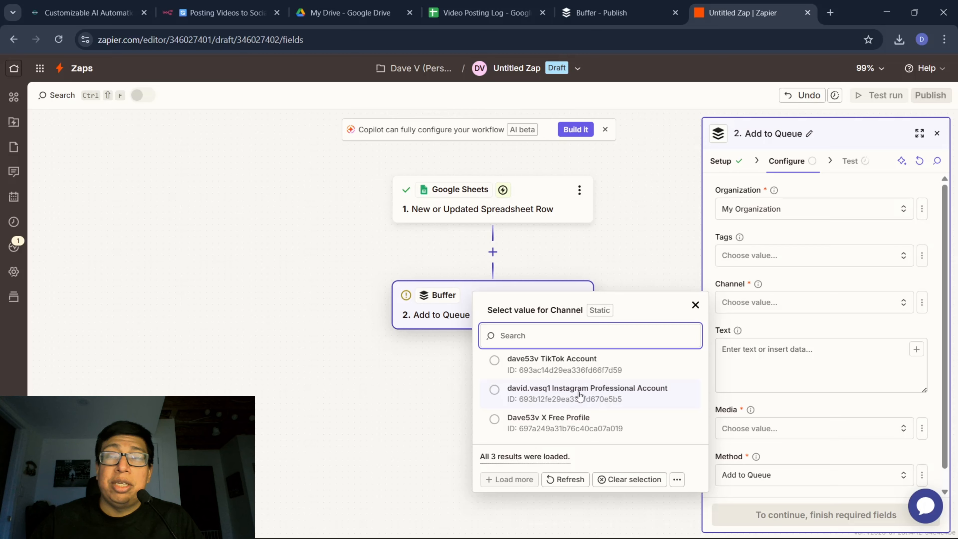
left_click(558, 395)
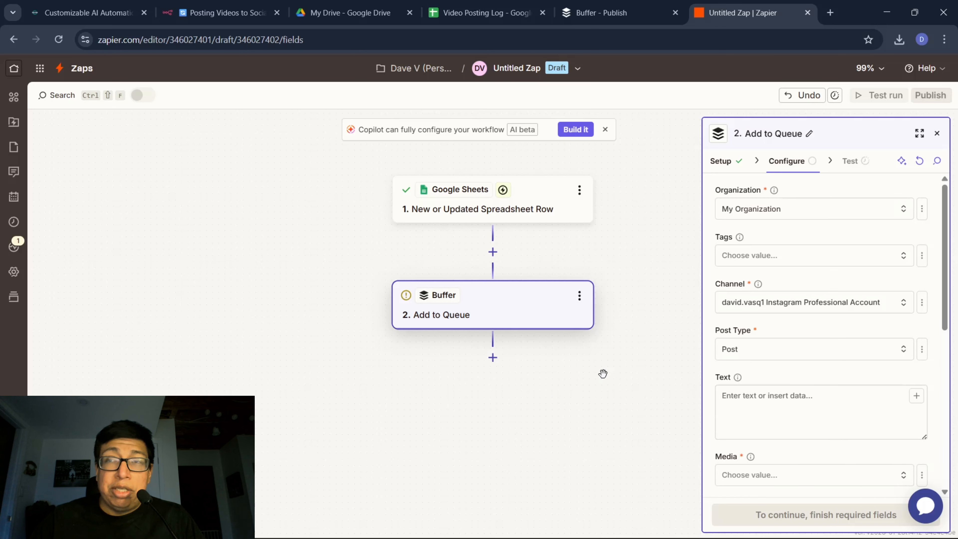
left_click(833, 355)
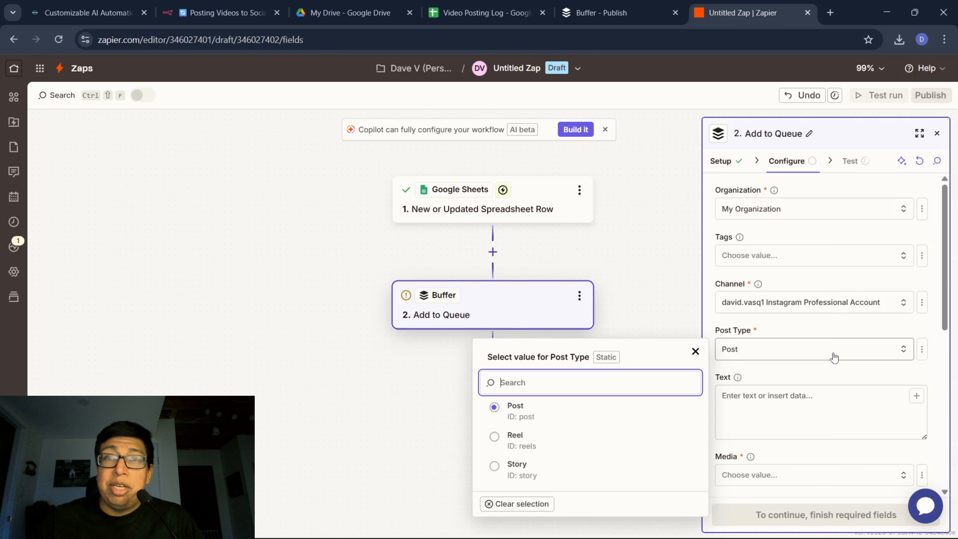
left_click(514, 435)
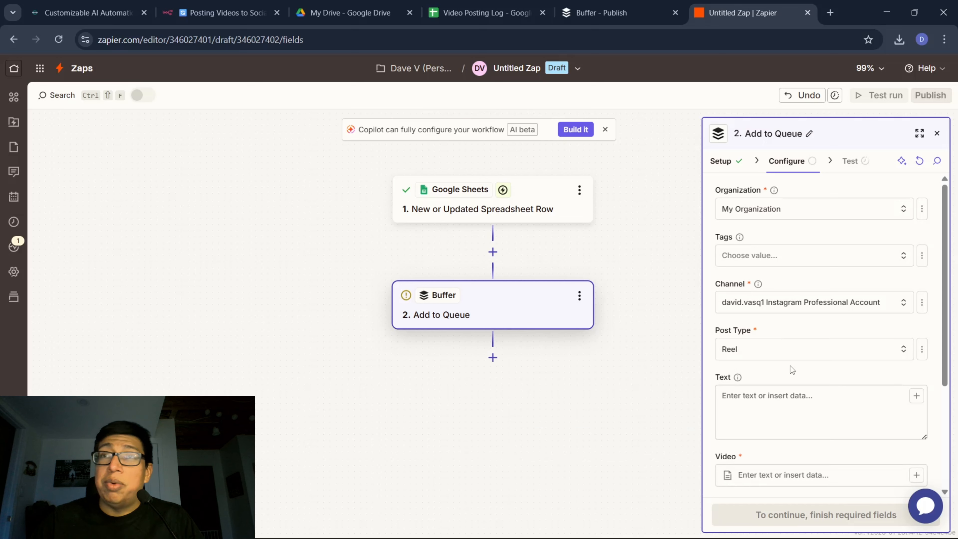
Check the column headers in the Video Posting Log sheet and map the Buffer post's Text to COL C.
scroll(791, 365, "down", 3)
left_click(774, 281)
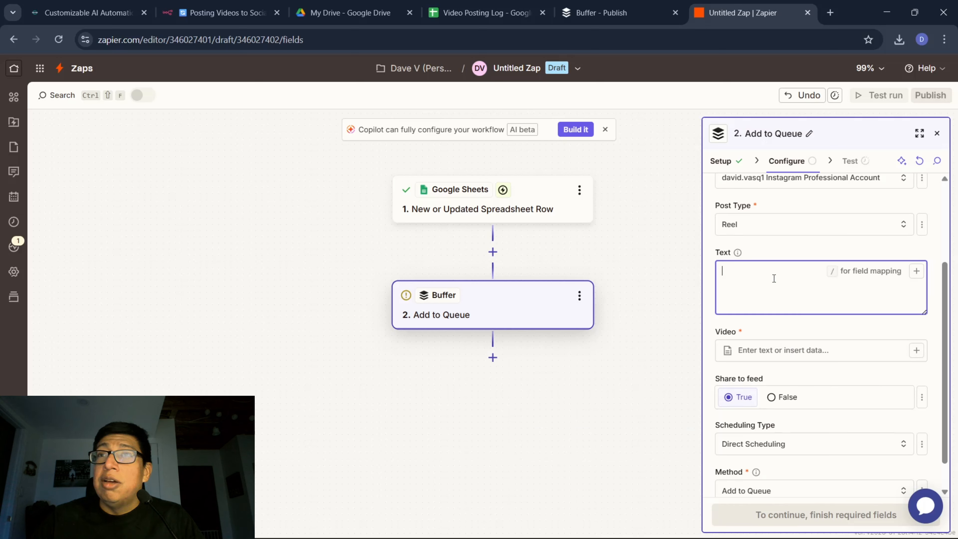
left_click(917, 271)
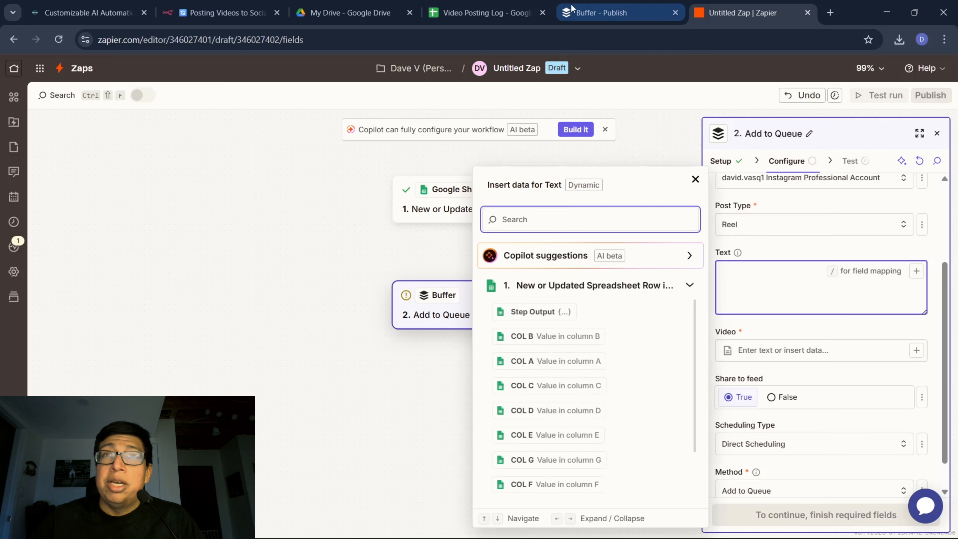
left_click(508, 6)
left_click(399, 190)
left_click(547, 181)
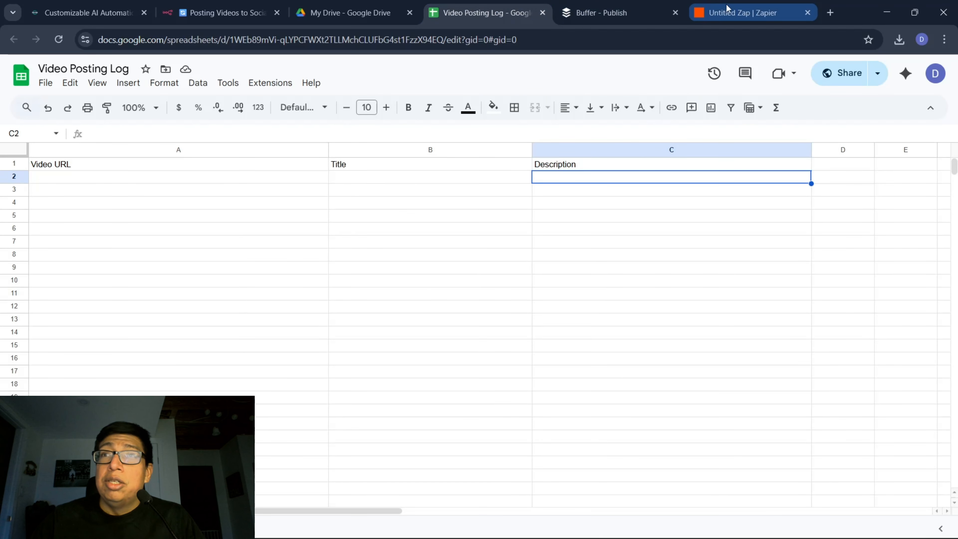
left_click(702, 8)
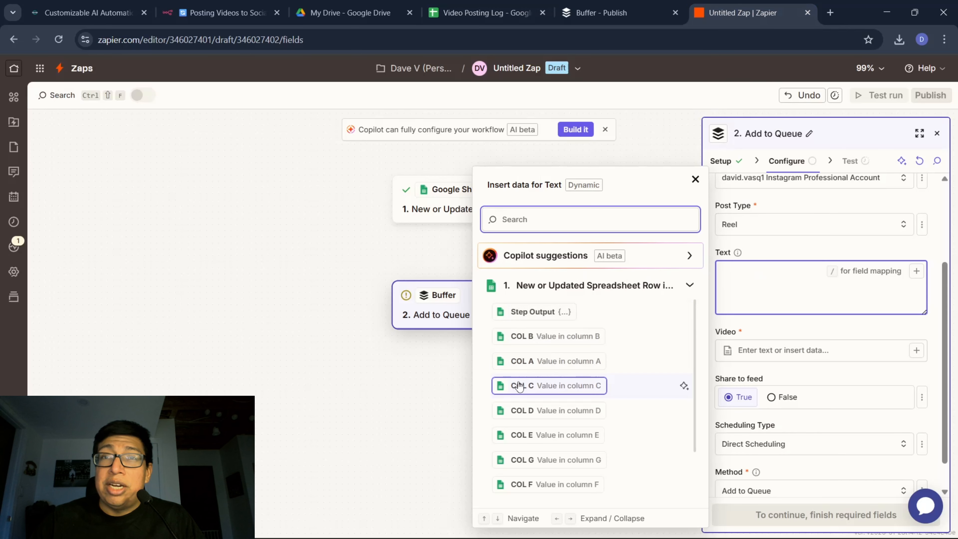
left_click_drag(518, 386, 794, 289)
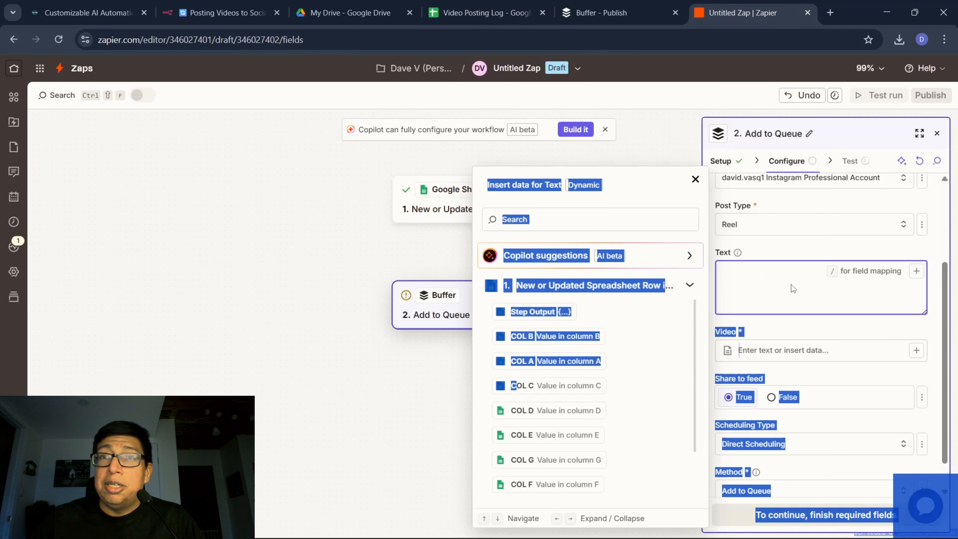
left_click(522, 385)
Map the Buffer post's Video field to COL A from the spreadsheet row.
left_click(828, 357)
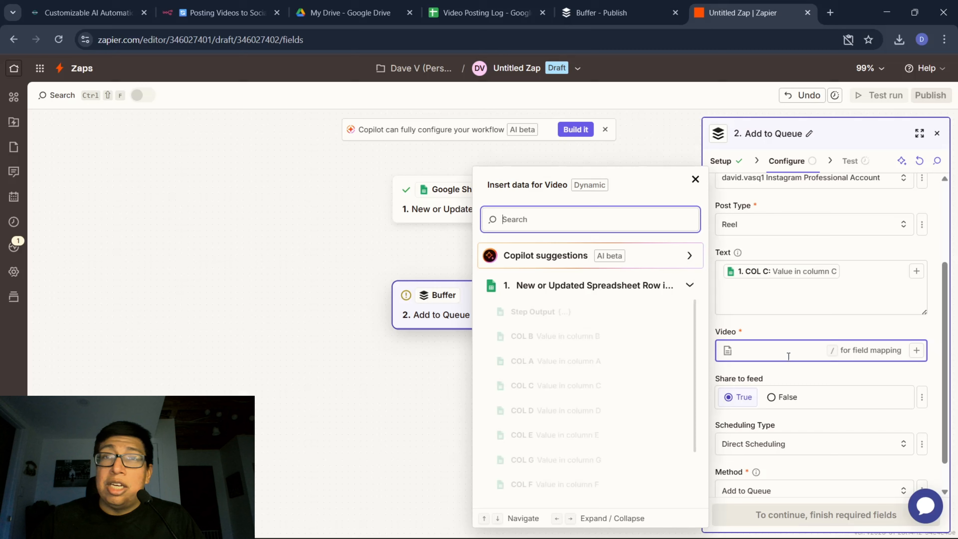
left_click(539, 359)
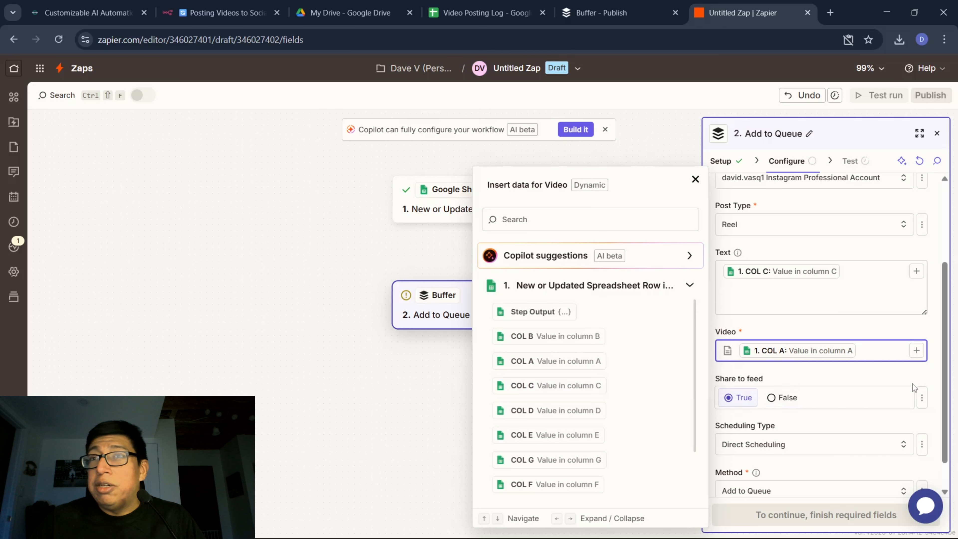
left_click(888, 378)
Set the Buffer action's method to Share Now, continue to its test and skip the test.
scroll(792, 388, "down", 1)
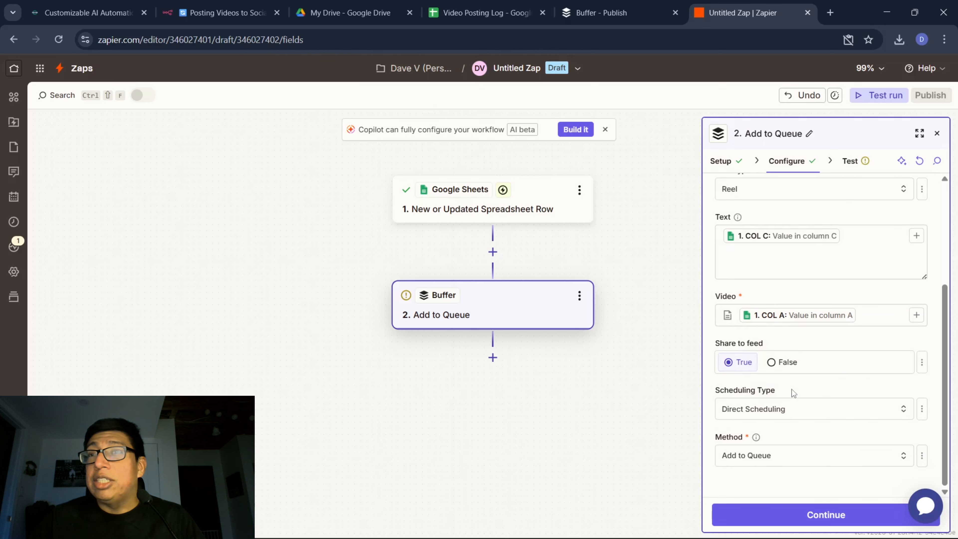
left_click(820, 456)
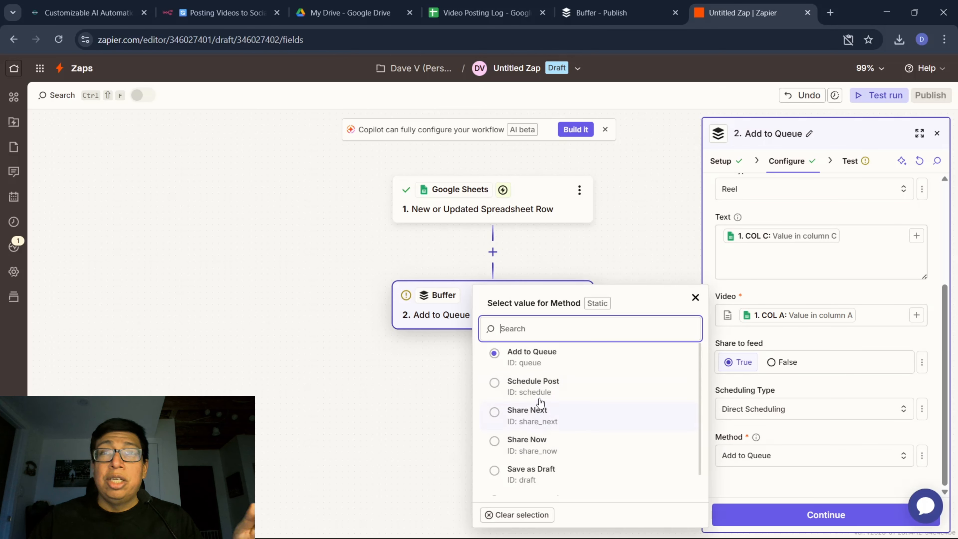
left_click(546, 447)
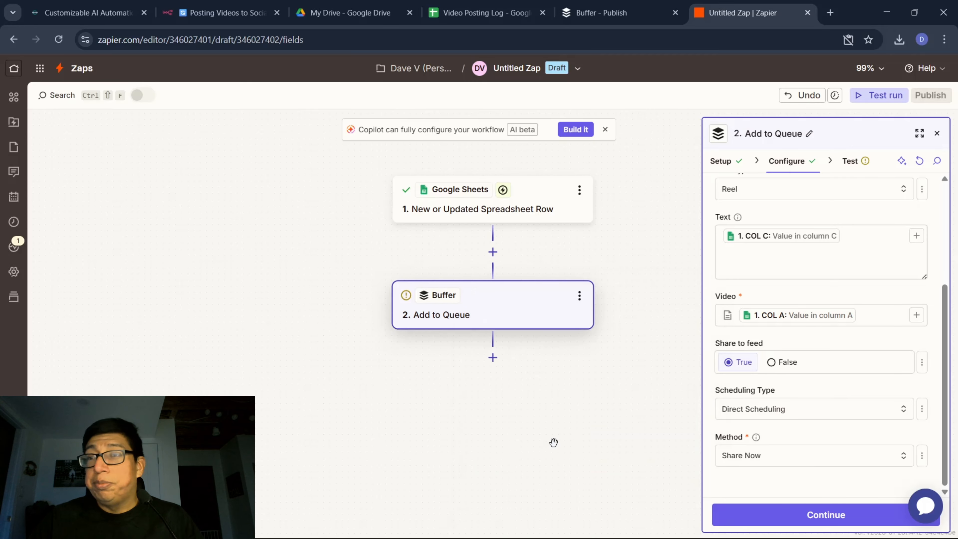
left_click(806, 516)
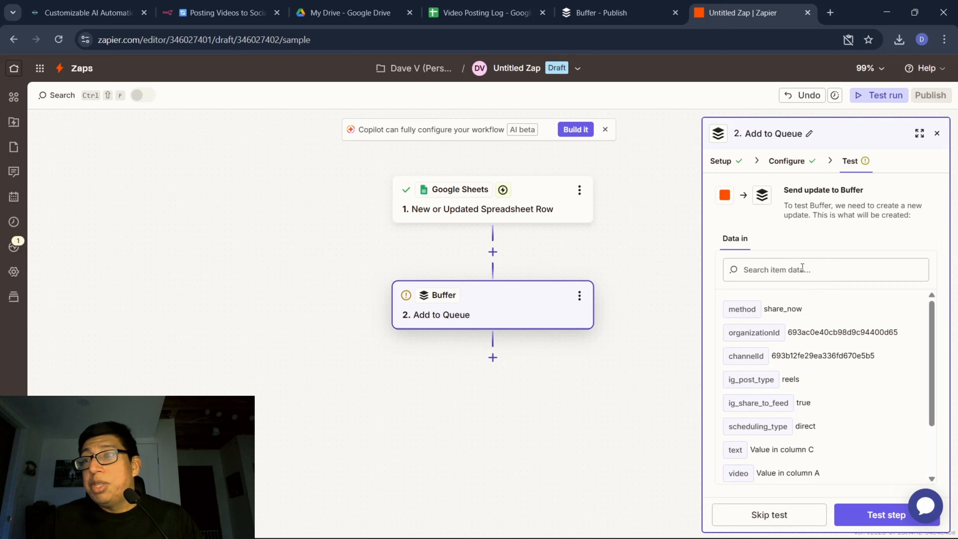
left_click(775, 517)
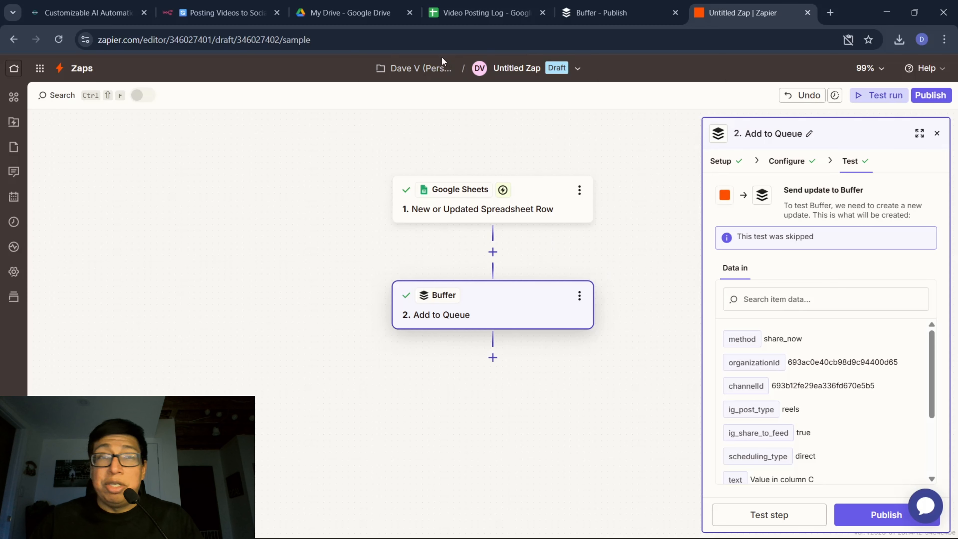
Rename the untitled Zap as IG 2 and publish it.
left_click(522, 77)
left_click(504, 101)
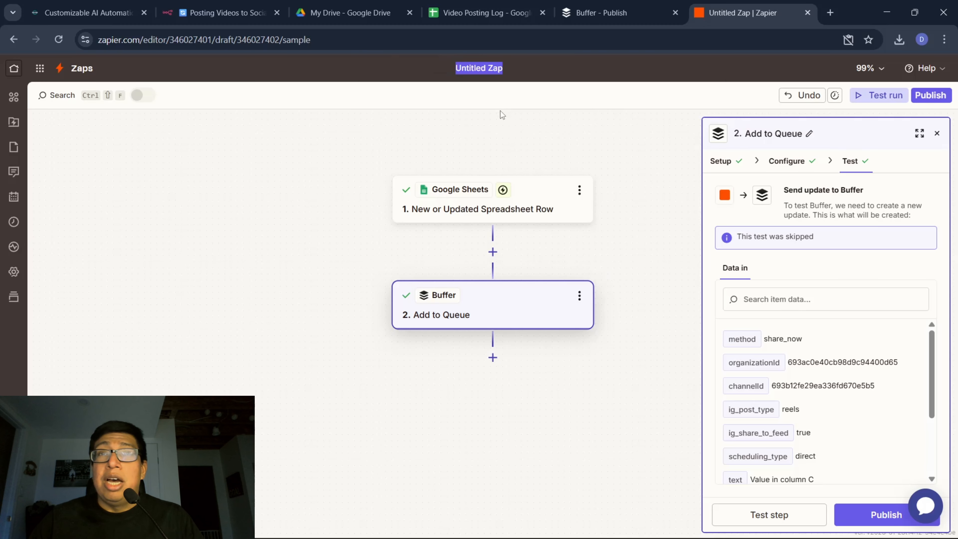
key("Caps_Lock")
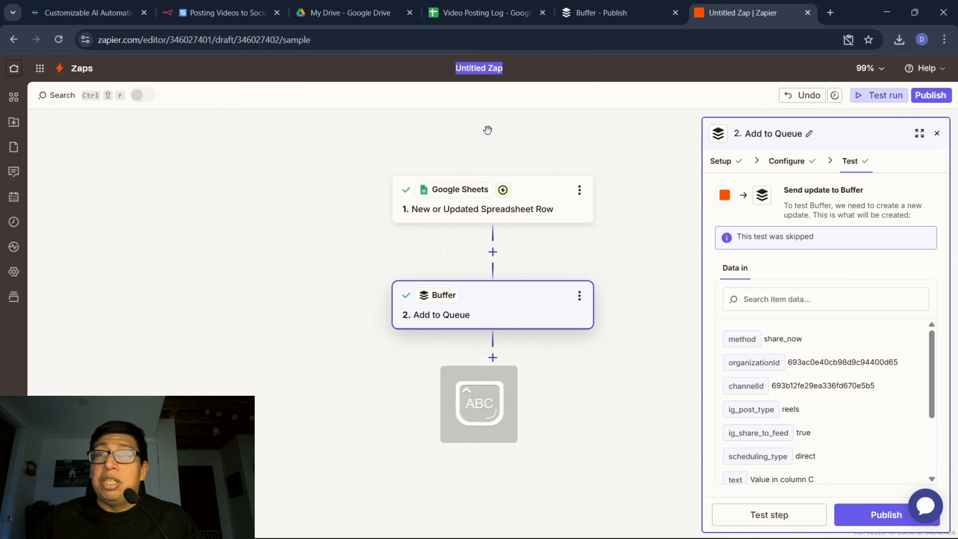
type("IG 2")
key("Caps_Lock")
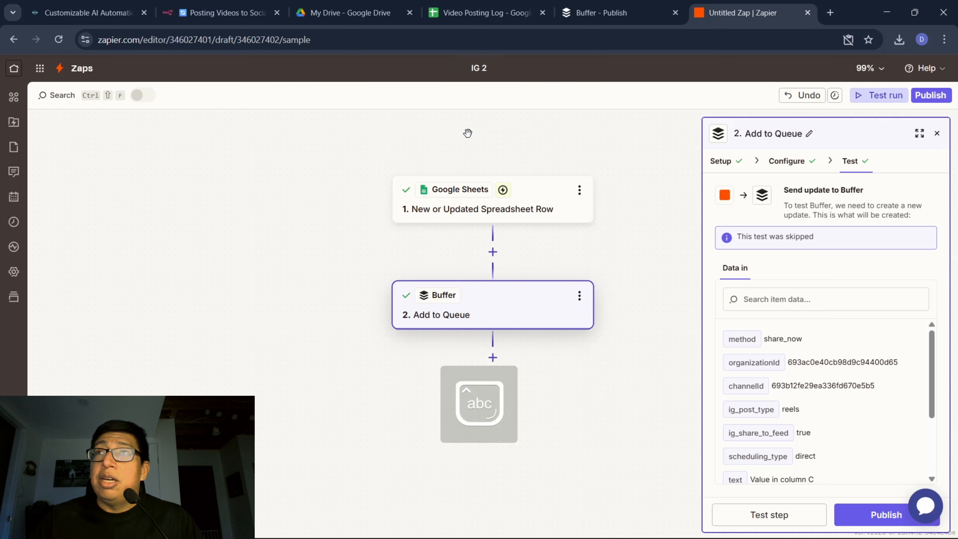
key("Return")
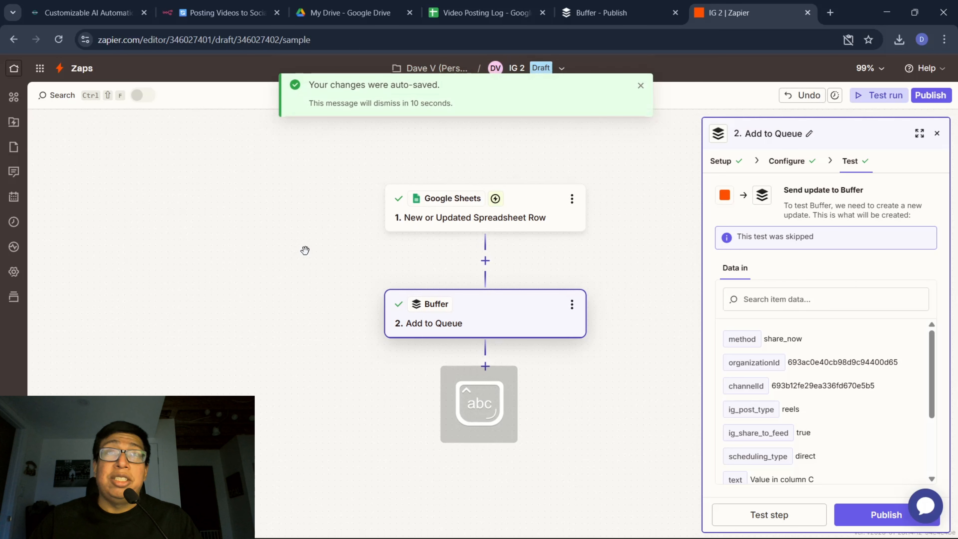
left_click(641, 86)
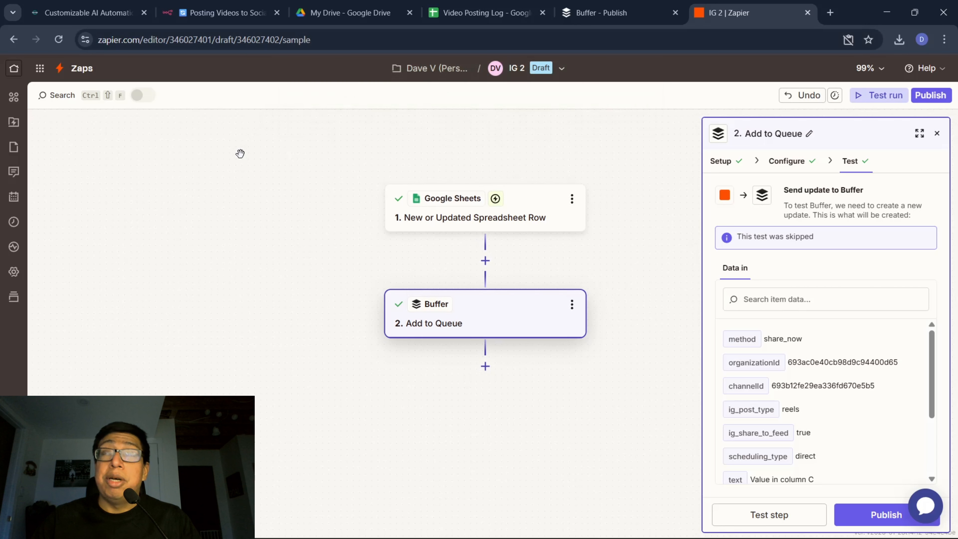
left_click(14, 38)
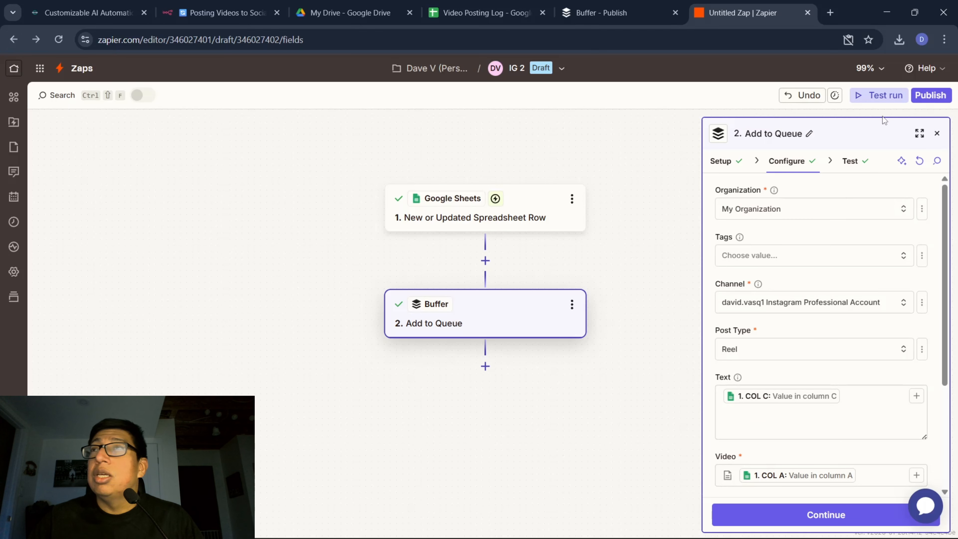
left_click(931, 95)
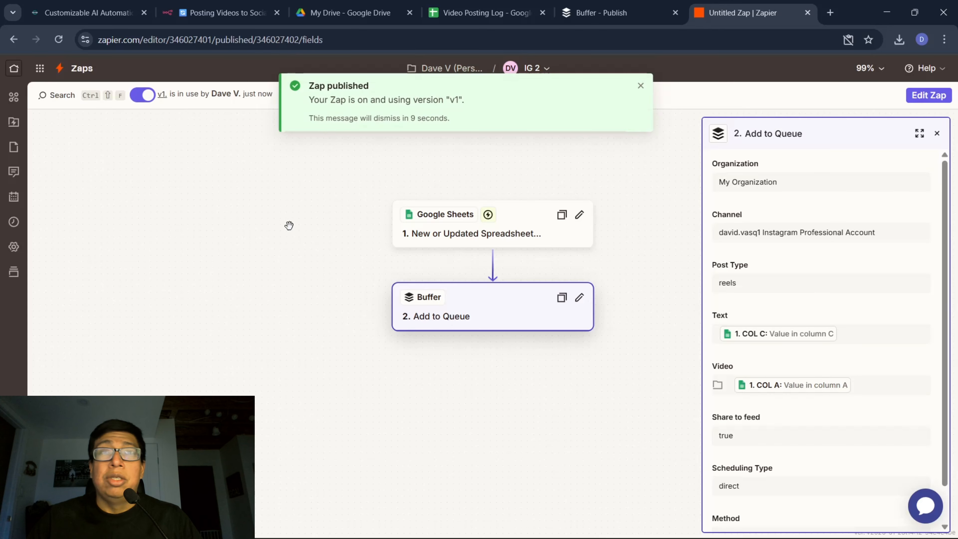
Go to the list of Zaps in the account's assets and create a new Zap.
left_click(13, 67)
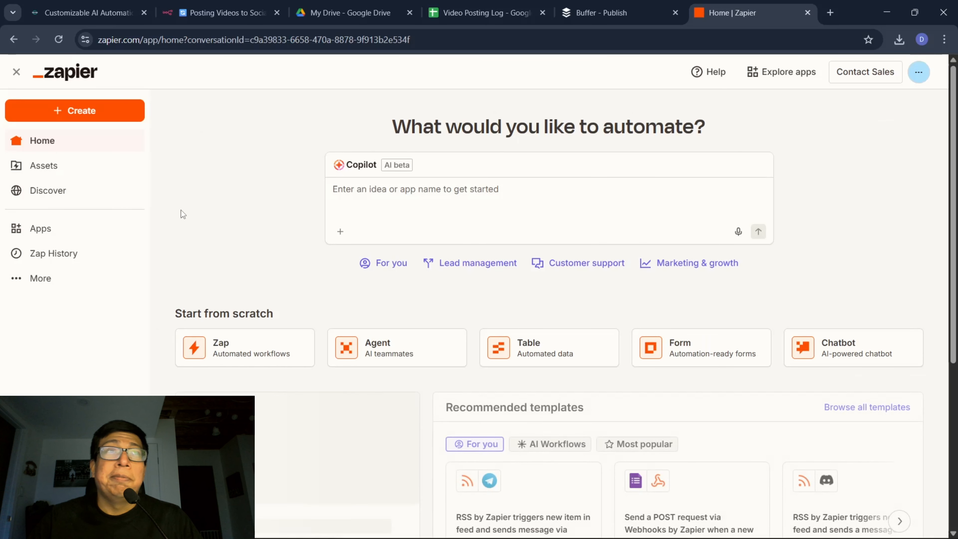
left_click(53, 165)
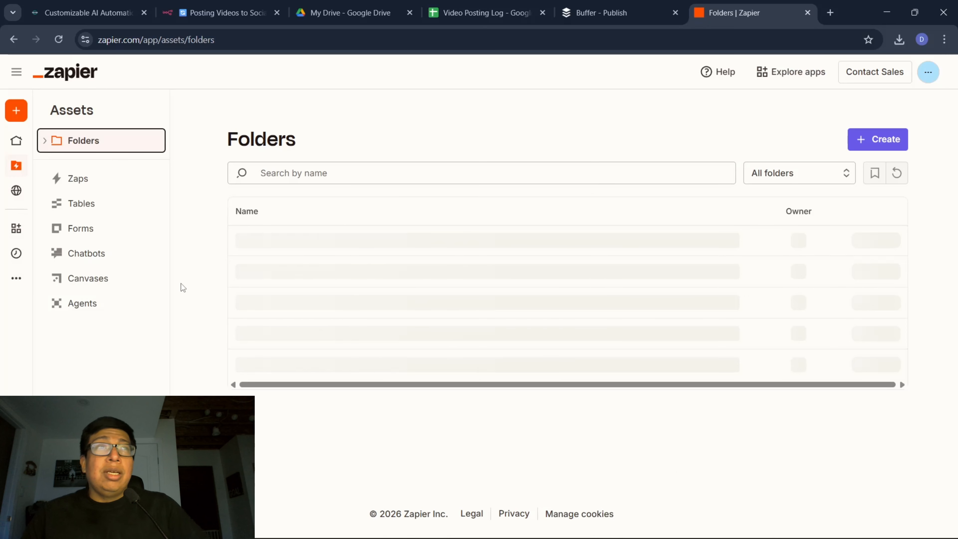
left_click(78, 215)
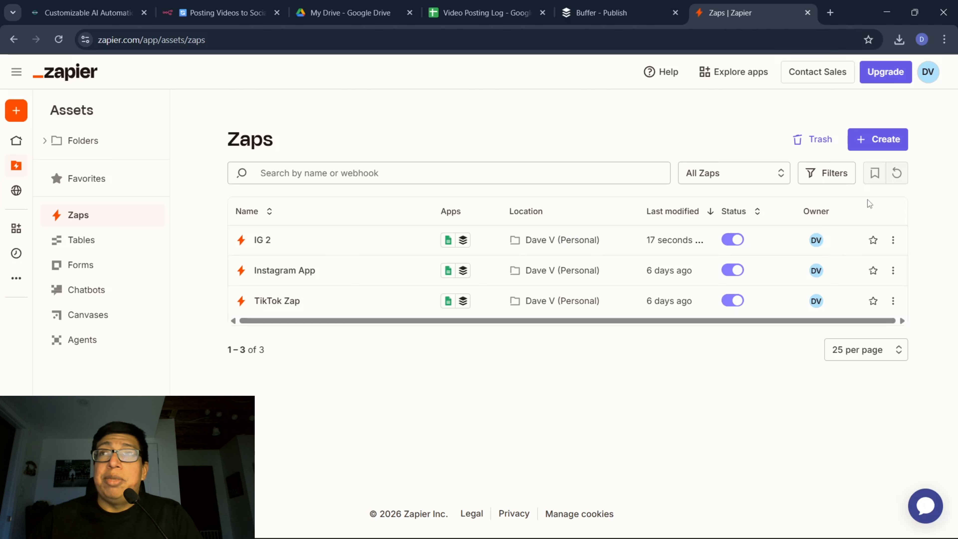
left_click(877, 140)
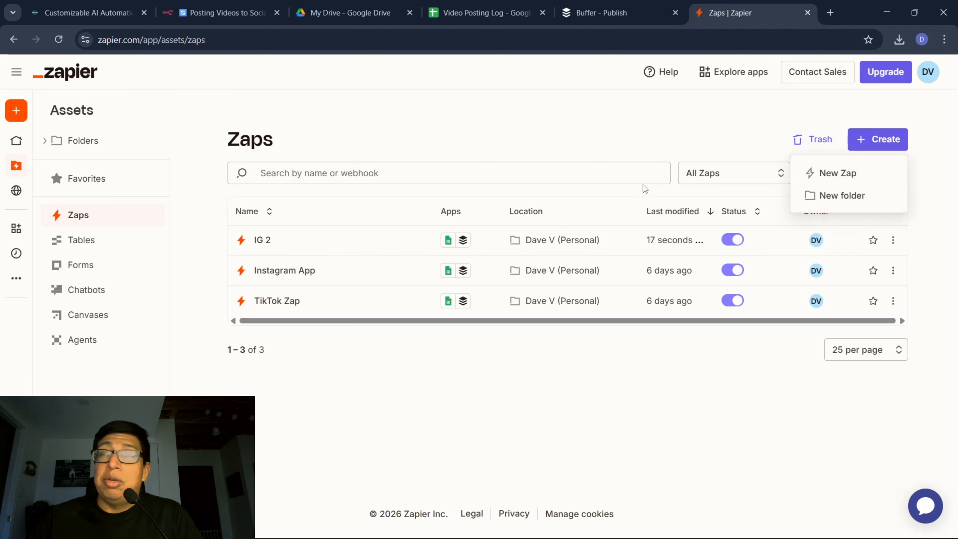
left_click(865, 170)
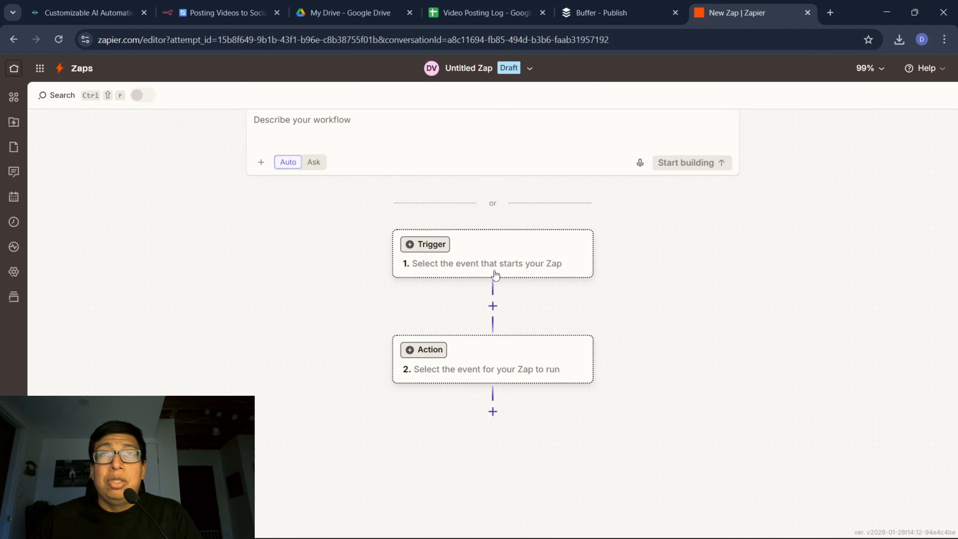
Add Google Sheets as the trigger app with the New or Updated Spreadsheet Row event and continue to its configuration.
left_click(487, 257)
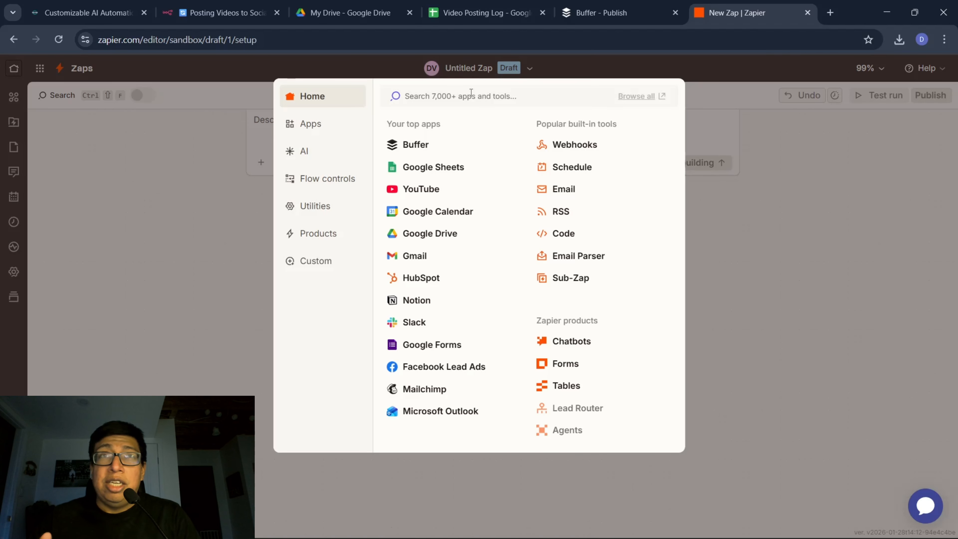
left_click(452, 167)
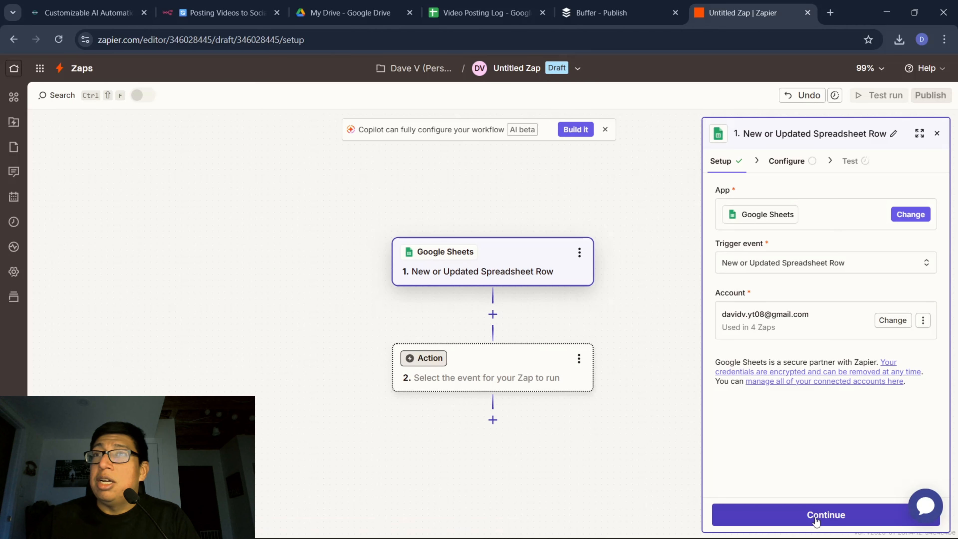
left_click(816, 520)
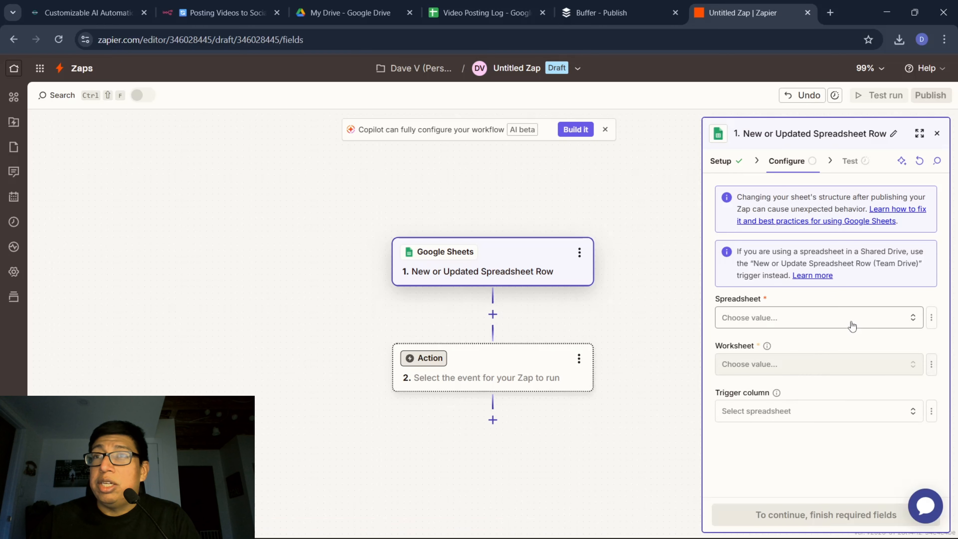
Set the trigger's spreadsheet to Video Posting Log and its worksheet to Sheet1, and continue to the trigger test.
left_click(834, 323)
left_click(547, 377)
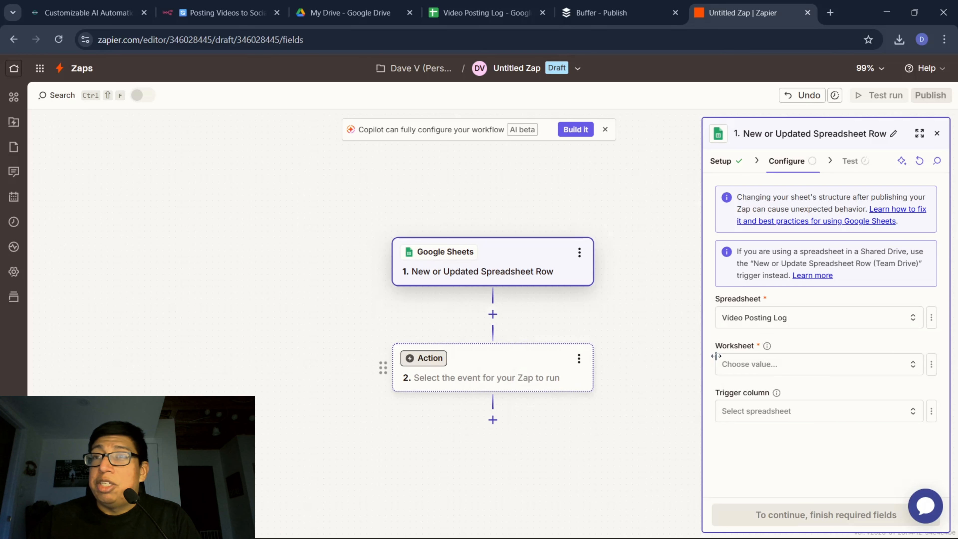
left_click(757, 371)
left_click(573, 400)
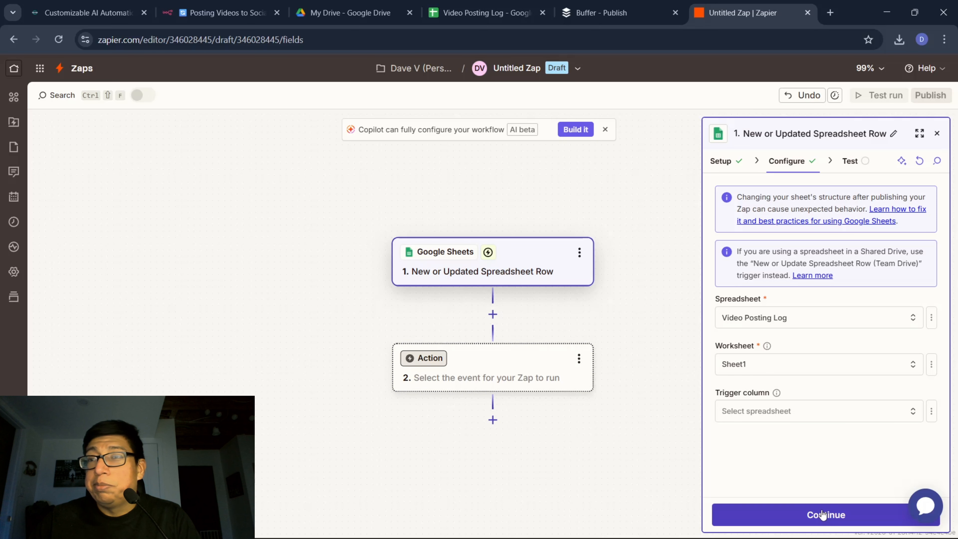
left_click(828, 411)
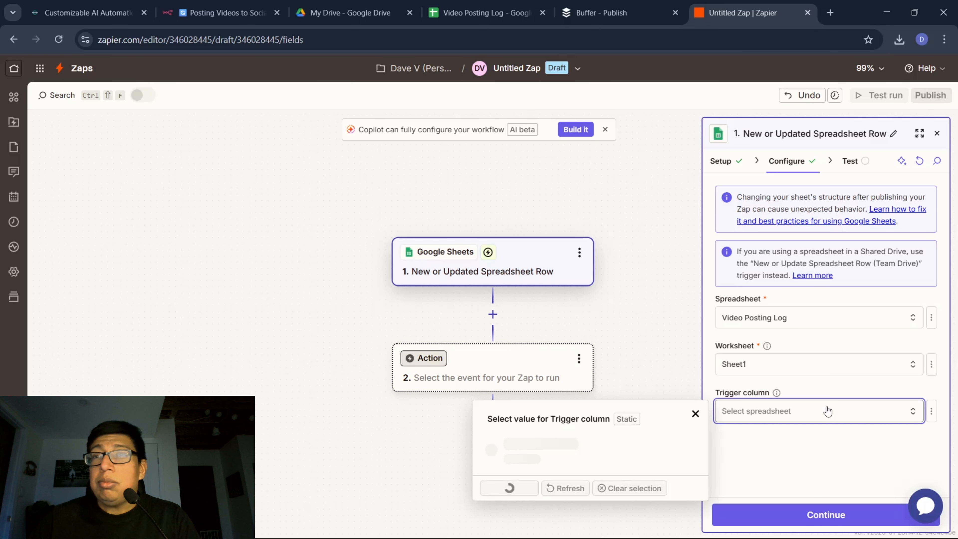
left_click(829, 455)
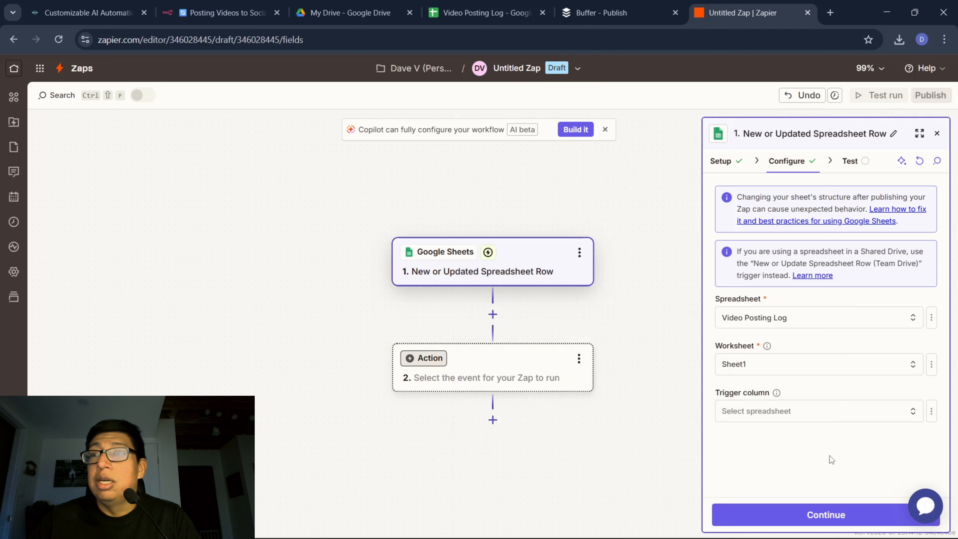
left_click(822, 517)
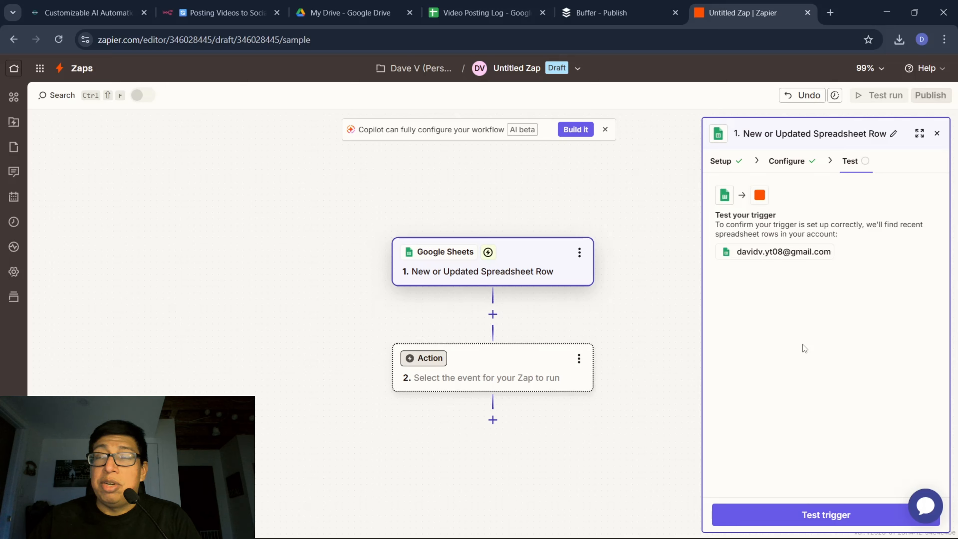
Test the Google Sheets trigger, skip to the example row and continue to choosing the action app.
left_click(830, 522)
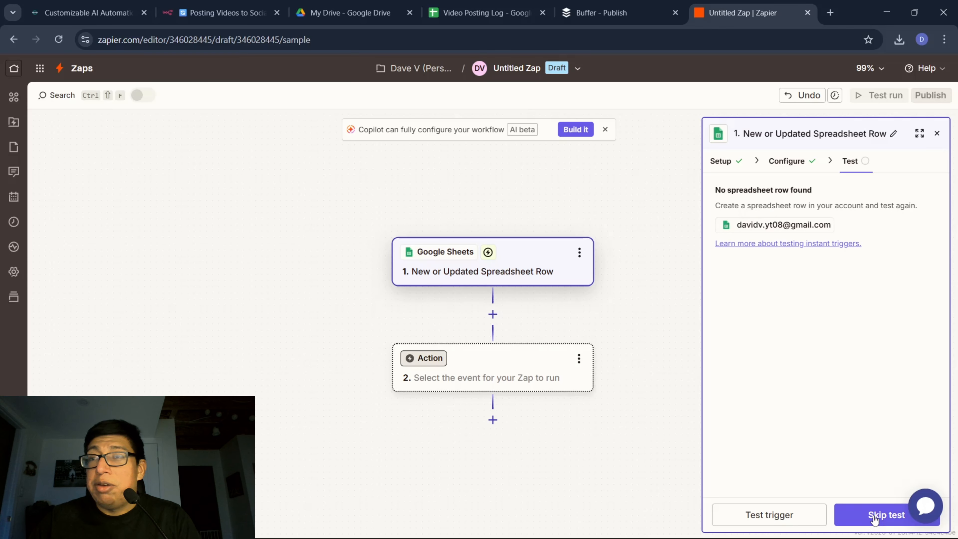
left_click(874, 523)
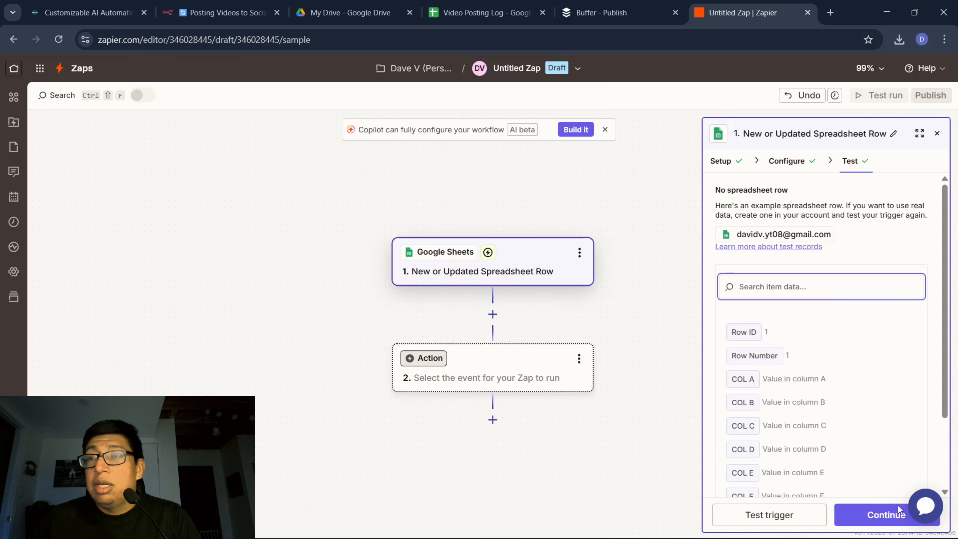
left_click(879, 514)
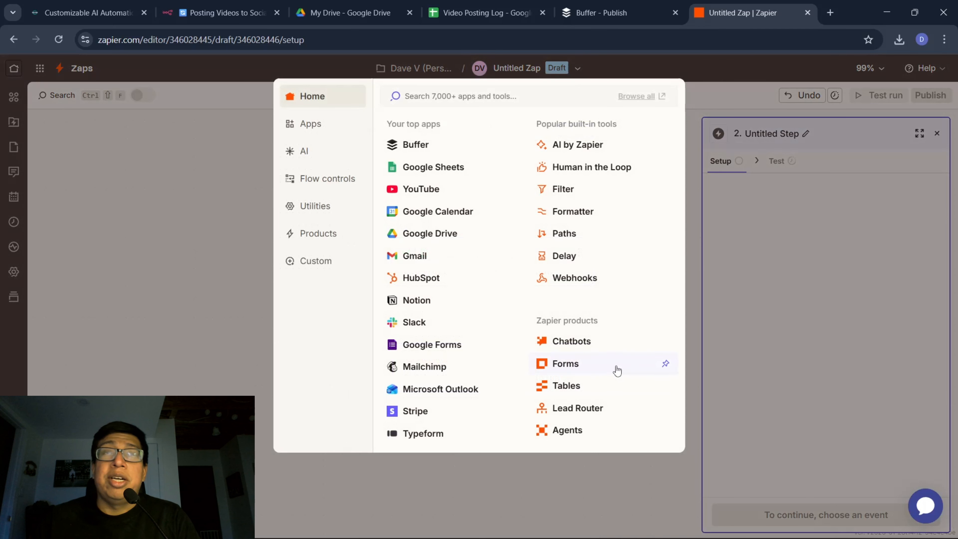
Choose Buffer as the second Zap's action app with the Add to Queue event and continue to its configuration.
left_click(417, 148)
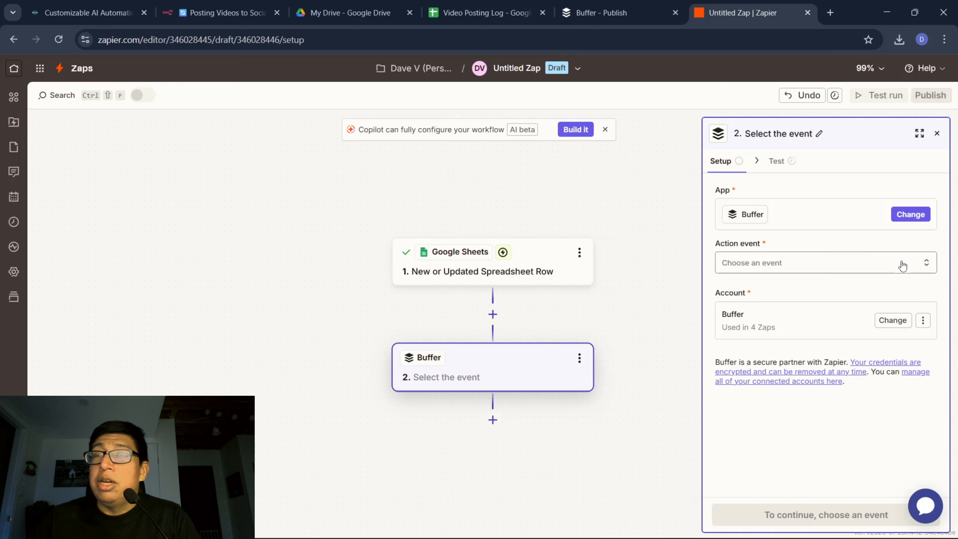
left_click(923, 266)
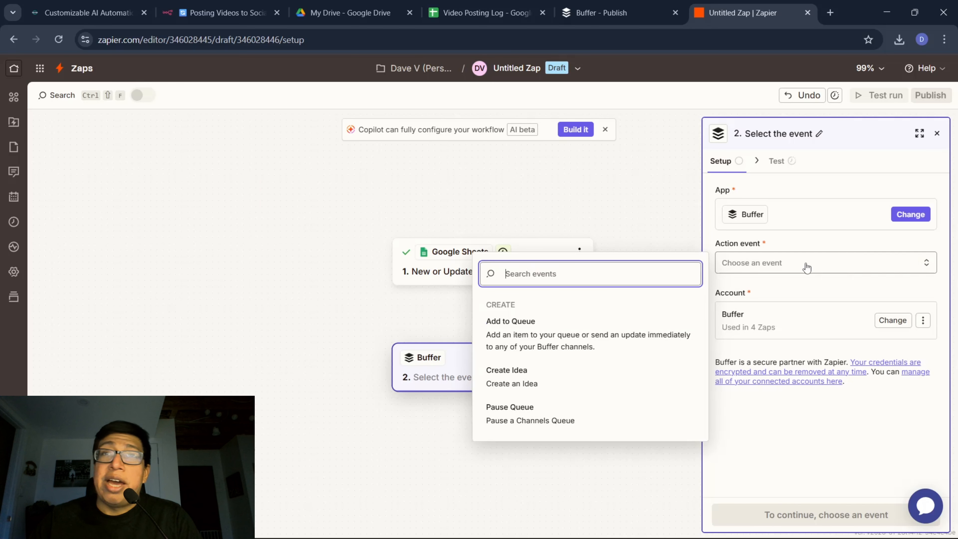
left_click(504, 330)
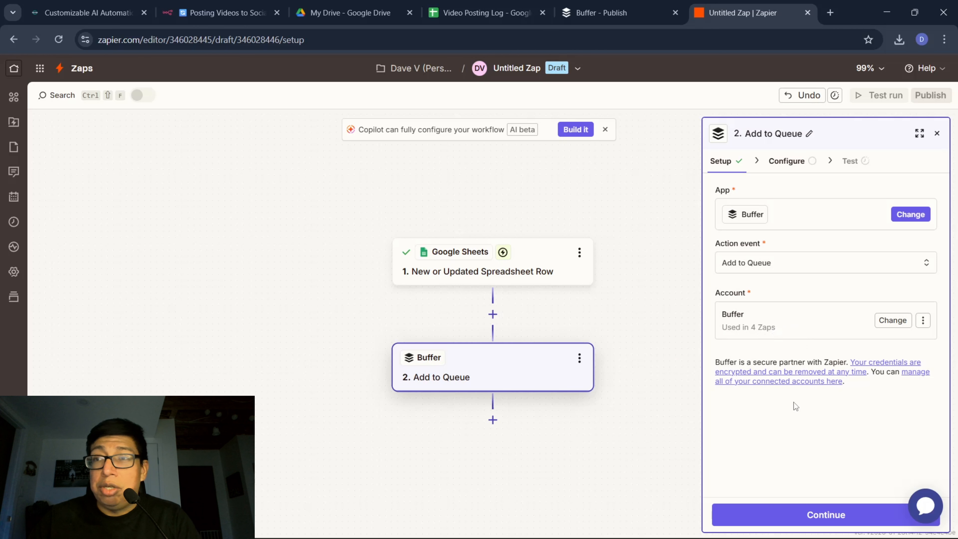
left_click(840, 517)
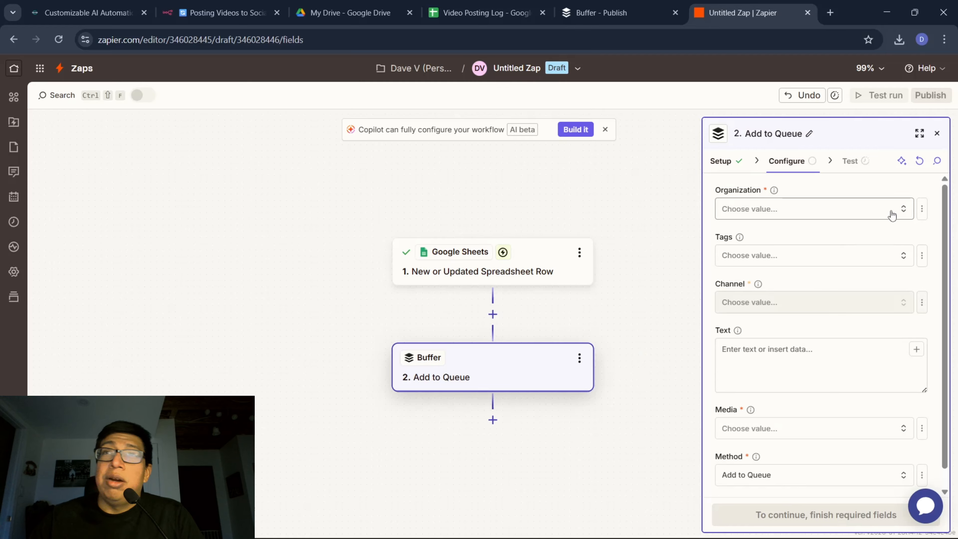
Set the Buffer action's organization to My Organization and its channel to the TikTok account.
left_click(898, 210)
left_click(595, 241)
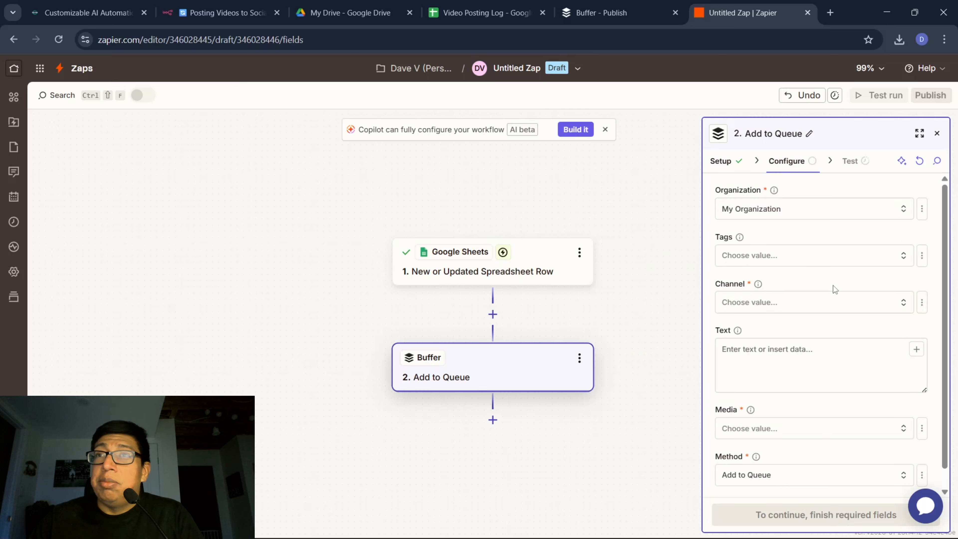
left_click(887, 304)
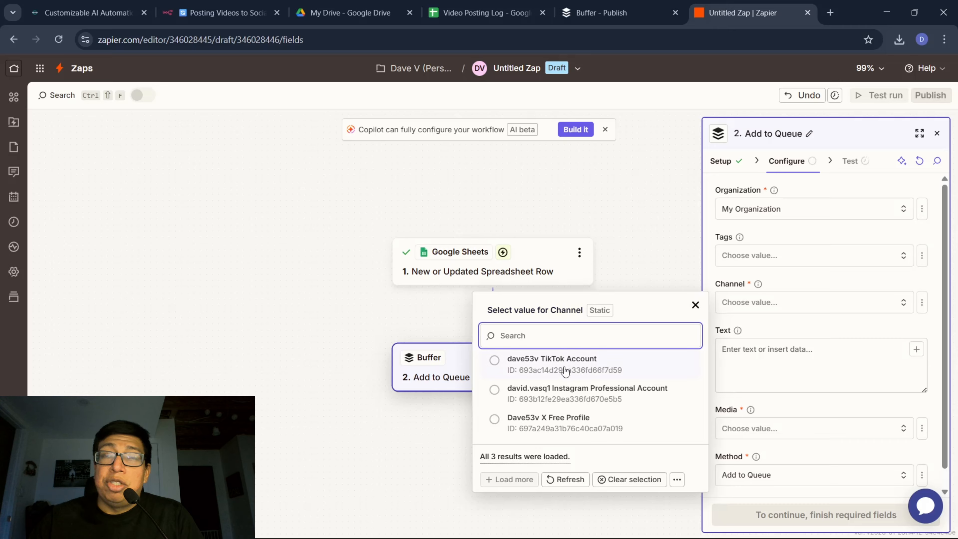
left_click(563, 366)
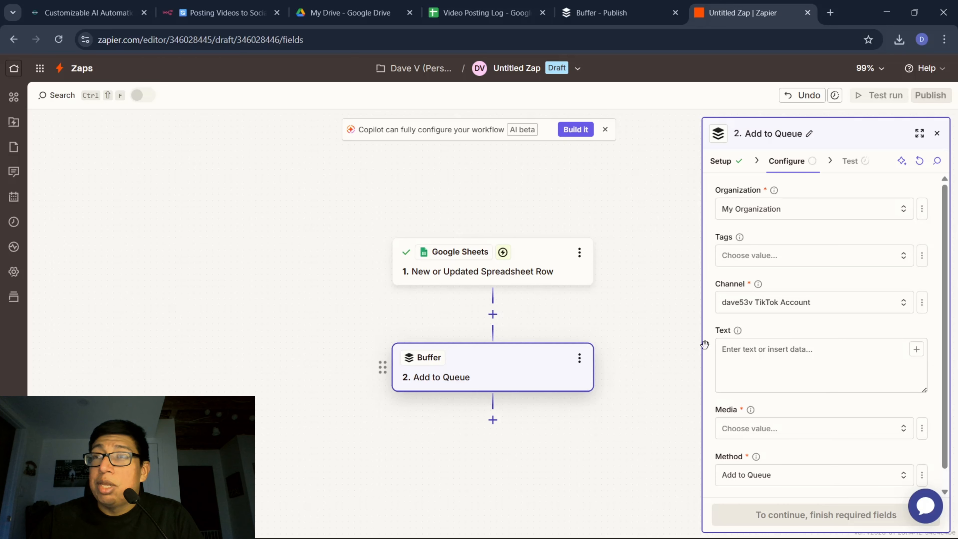
Check the Video Posting Log's columns and map the Buffer post's Text field to the trigger's column C value.
scroll(781, 306, "down", 2)
left_click(777, 290)
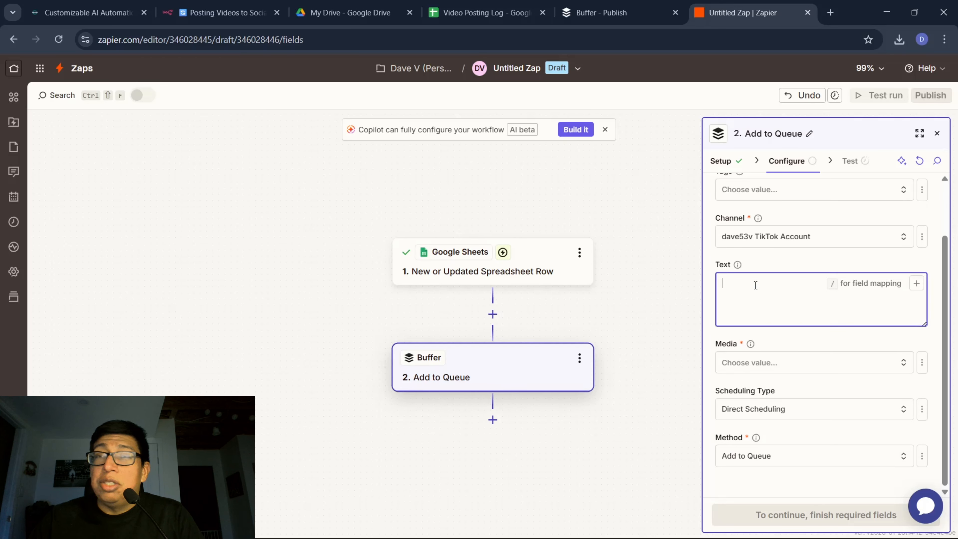
left_click(515, 5)
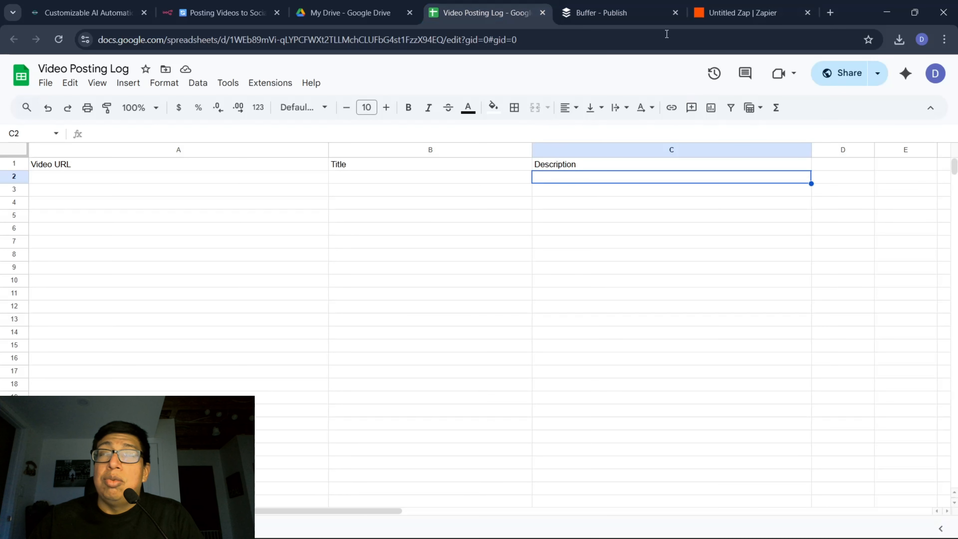
left_click(732, 12)
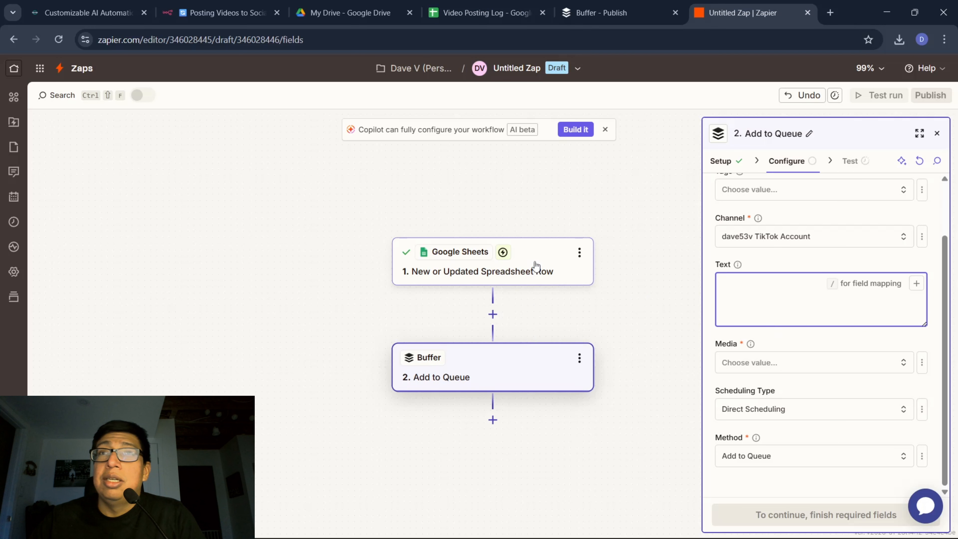
left_click(917, 283)
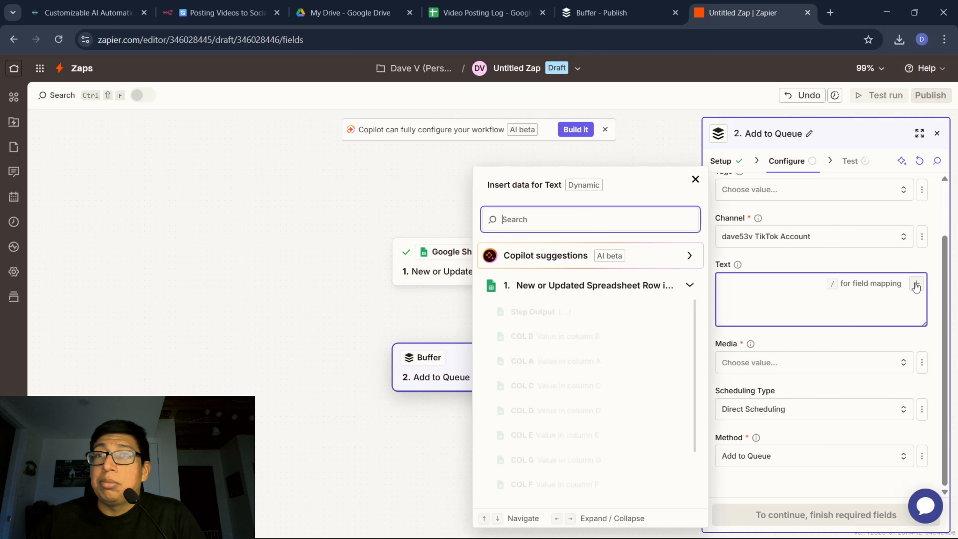
left_click(522, 387)
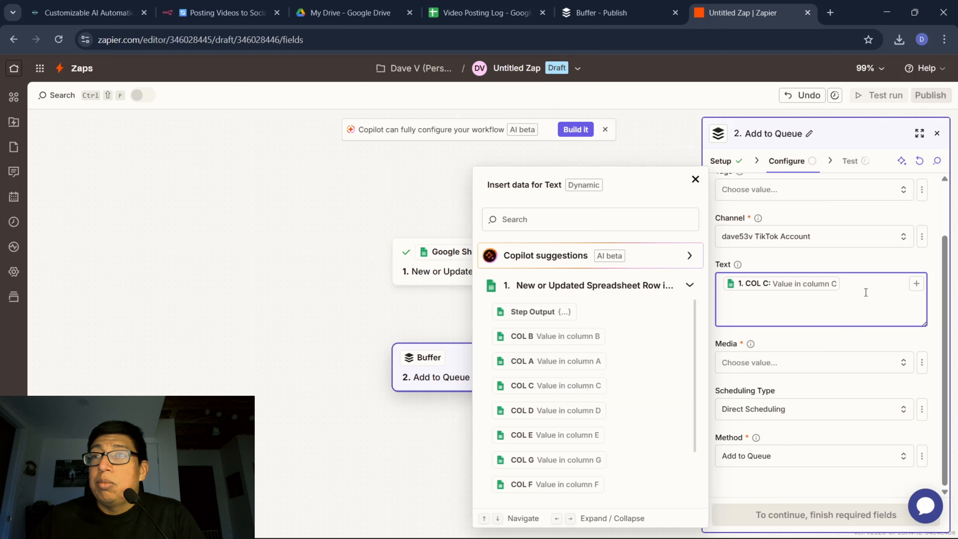
Set the Buffer action's media type to Video and map the Video field to the trigger's column A value.
left_click(851, 365)
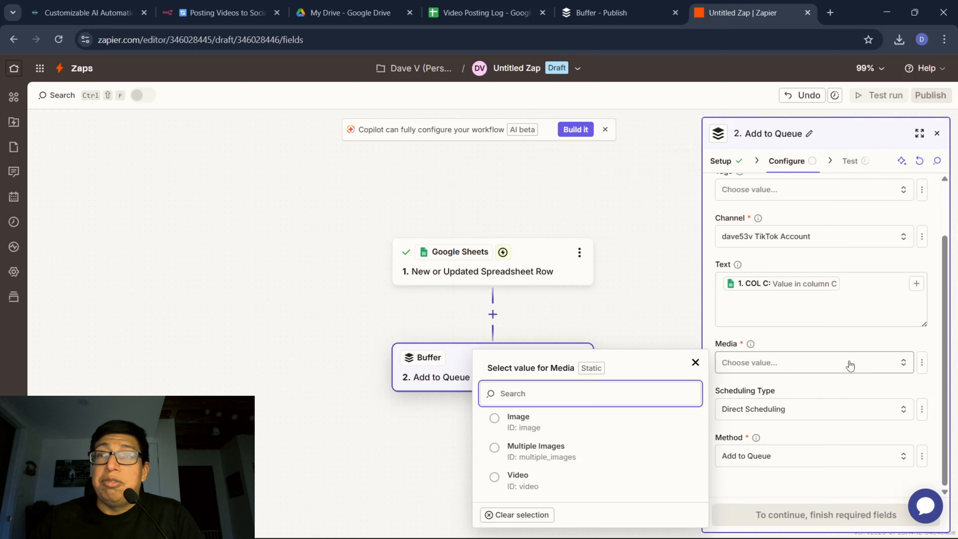
left_click(862, 366)
left_click(898, 366)
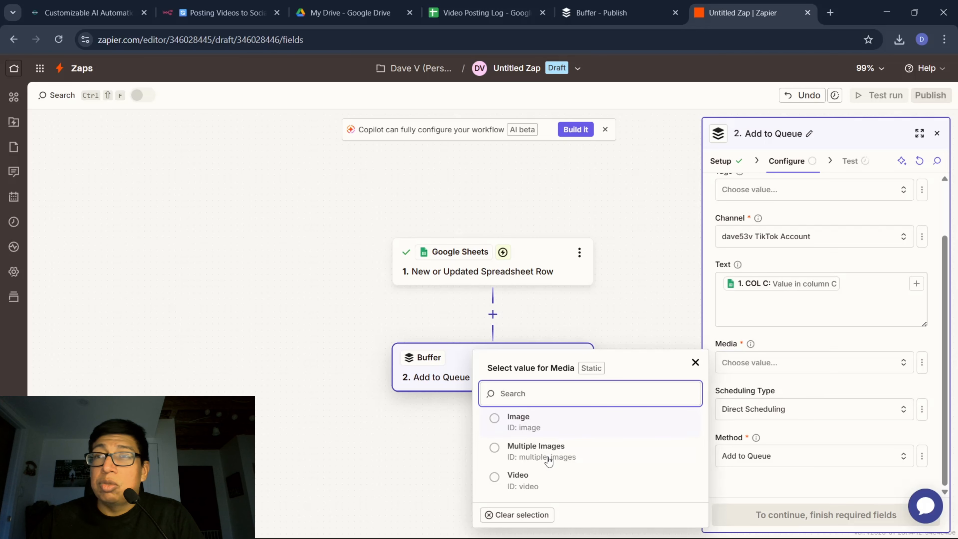
left_click(512, 482)
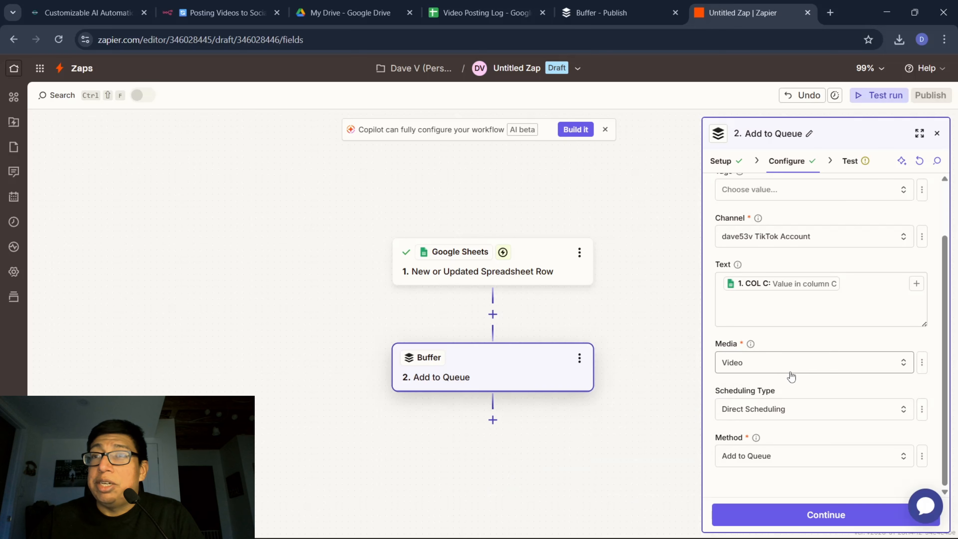
scroll(798, 368, "down", 1)
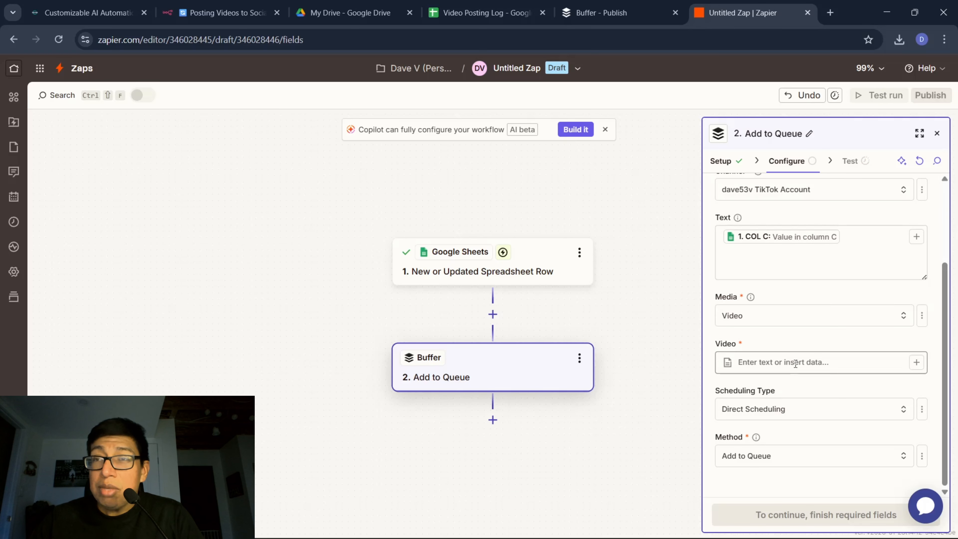
left_click(917, 362)
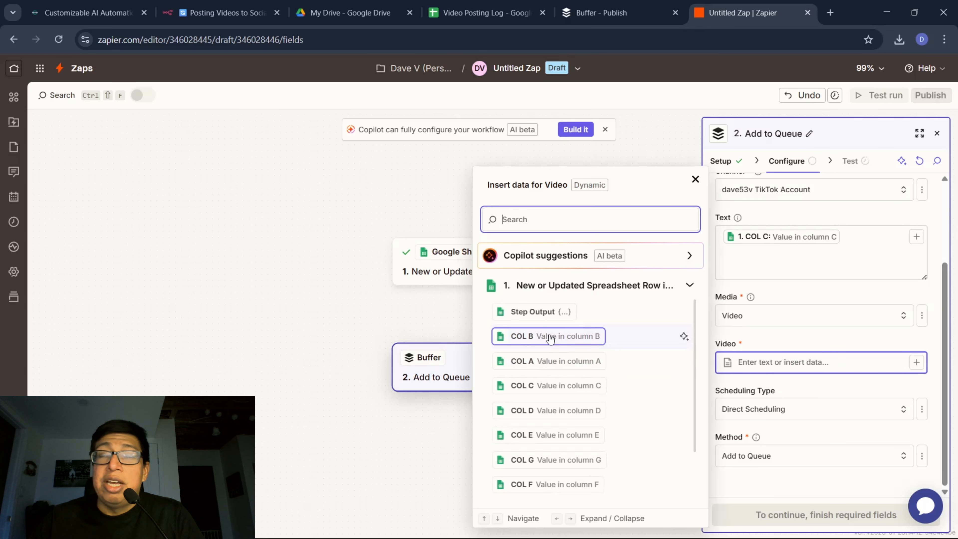
left_click(528, 361)
left_click(945, 320)
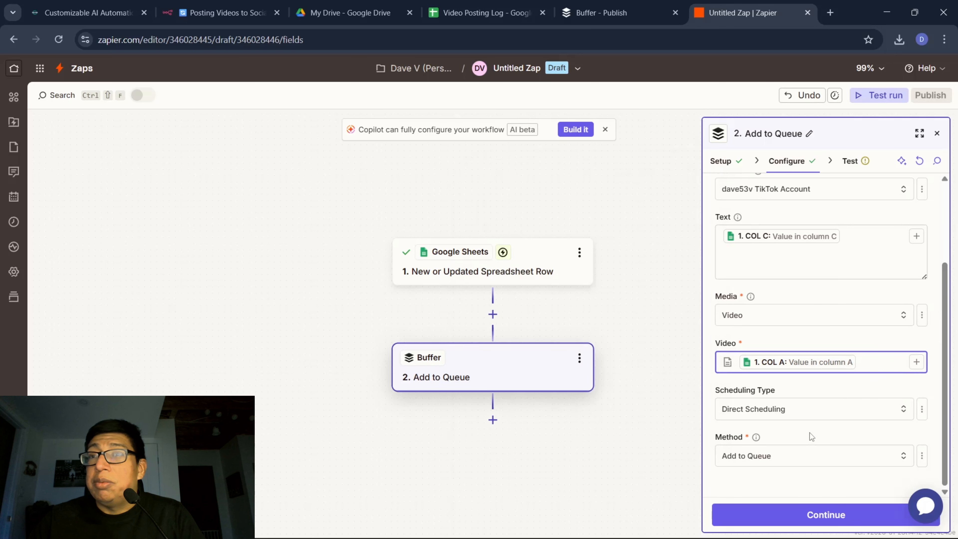
Set the Buffer action's method to Share Now and publish the Zap, skipping the action test.
left_click(890, 458)
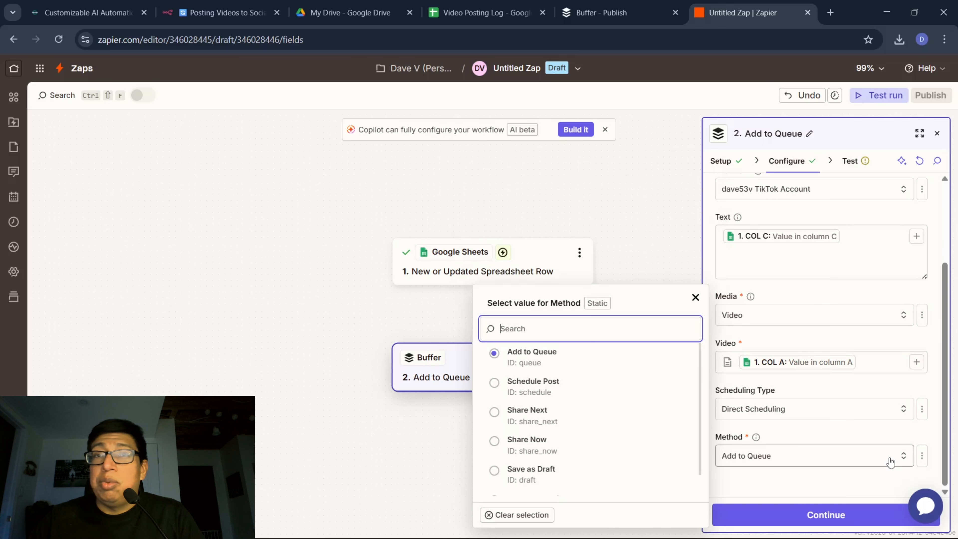
left_click(535, 449)
left_click(795, 520)
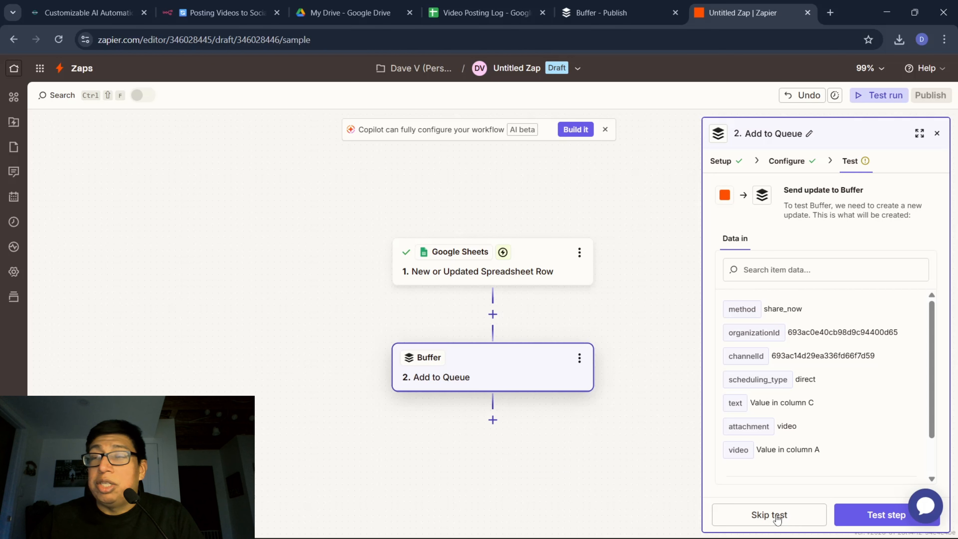
left_click(776, 519)
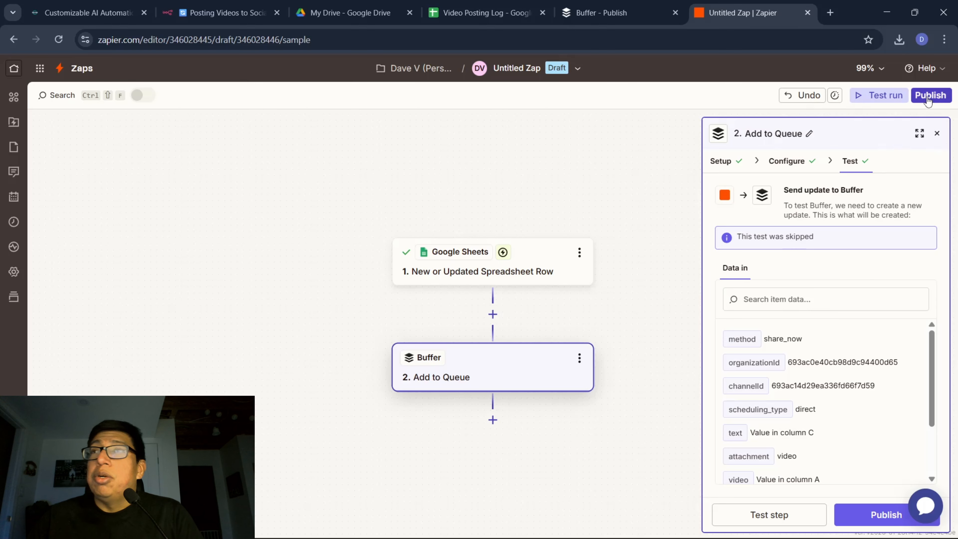
left_click(886, 521)
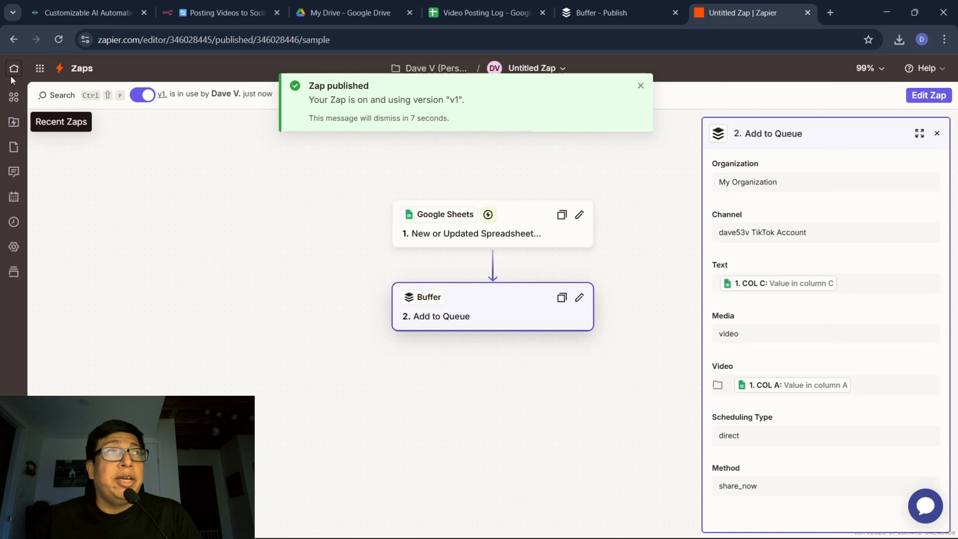
Open the list of Zaps and rename the newly published Untitled Zap as TikTok2.
left_click(14, 69)
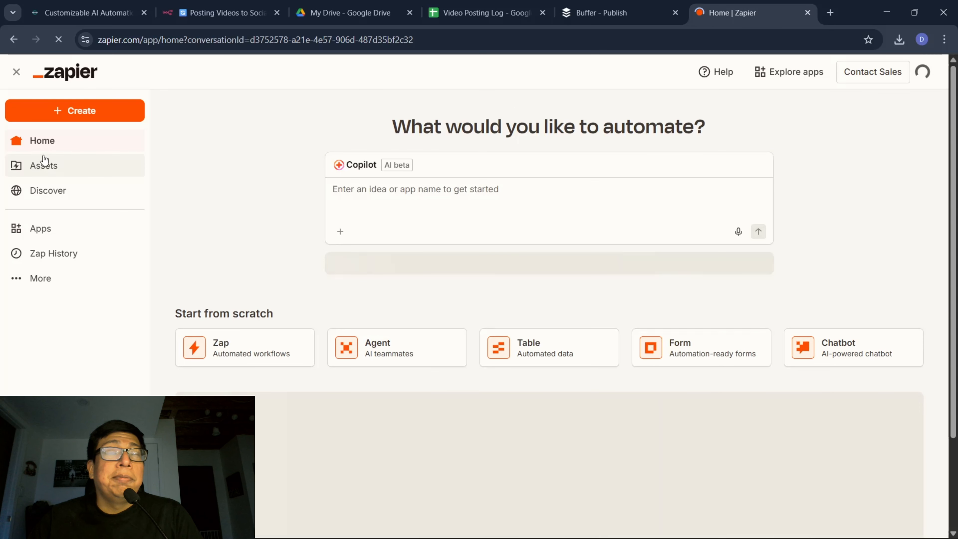
left_click(44, 163)
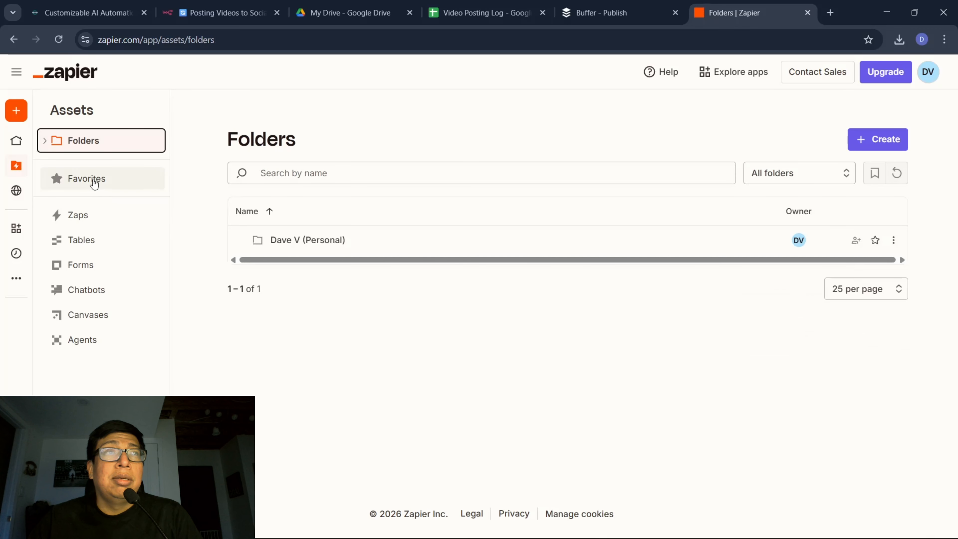
left_click(87, 216)
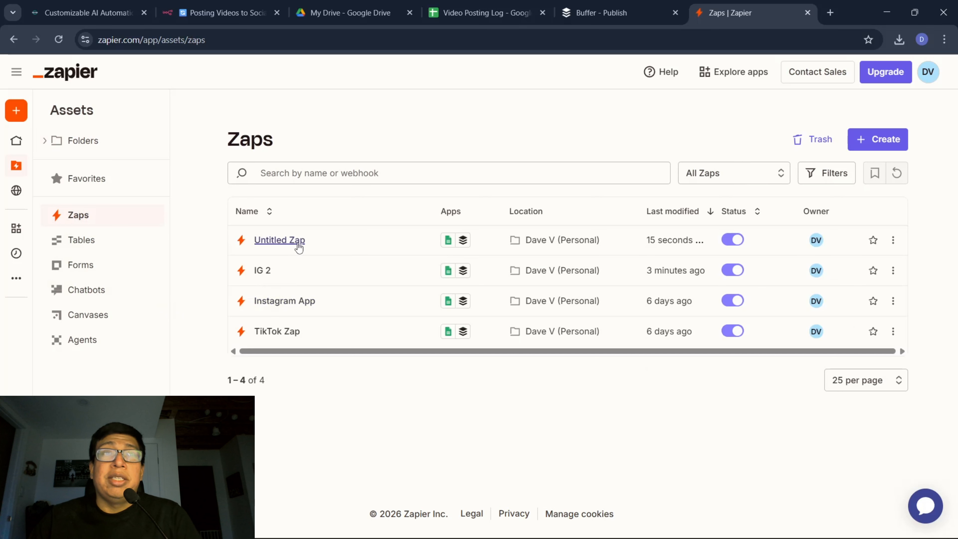
left_click(893, 240)
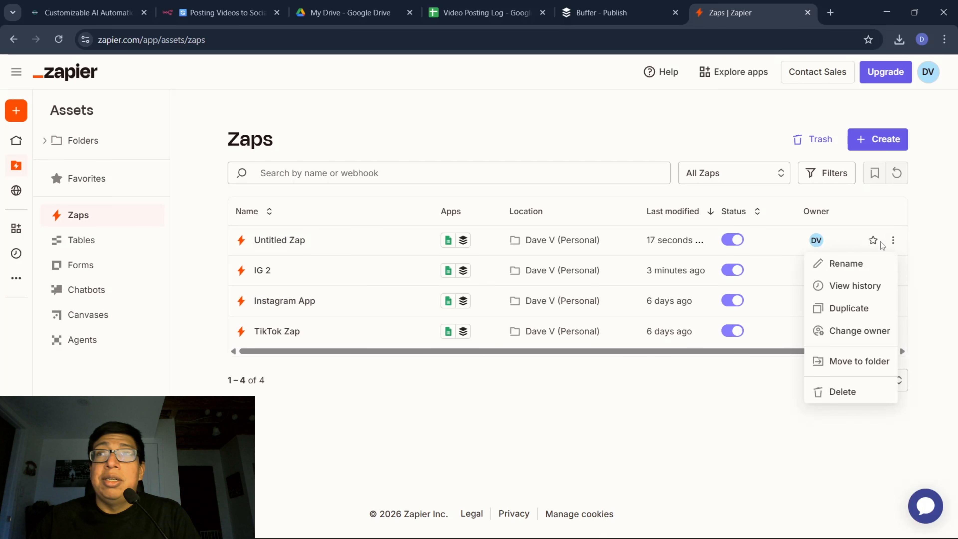
left_click(846, 264)
key("BackSpace")
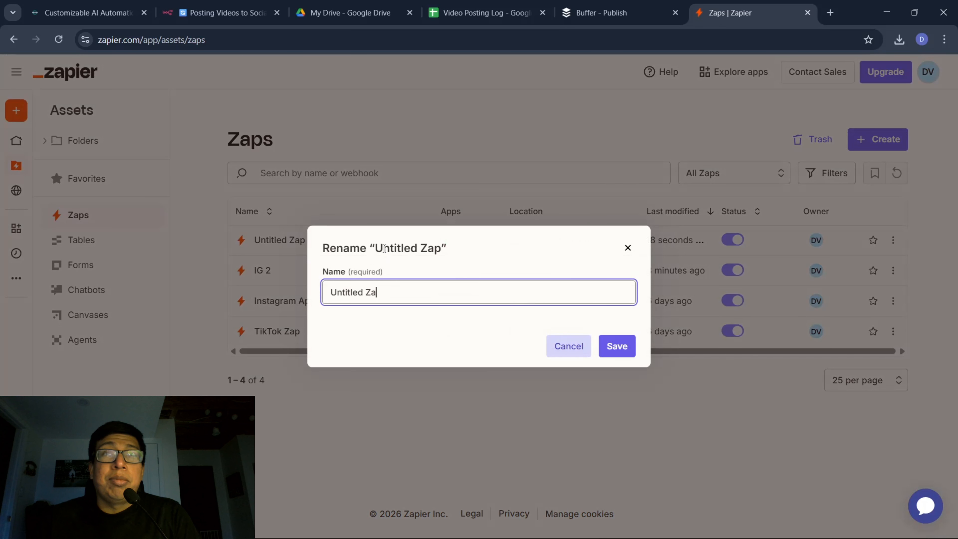
key("BackSpace")
key("BackSpace")
type("TikTok2")
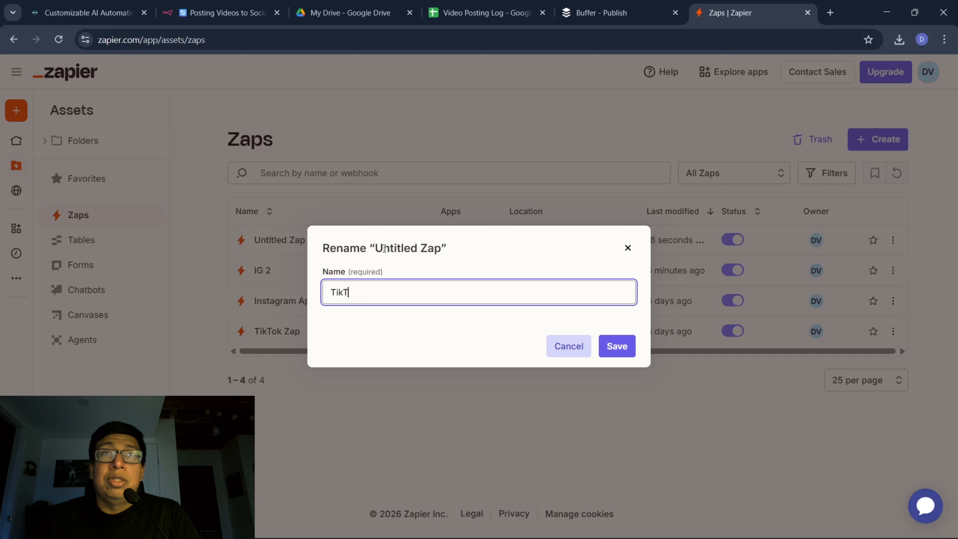
left_click(617, 347)
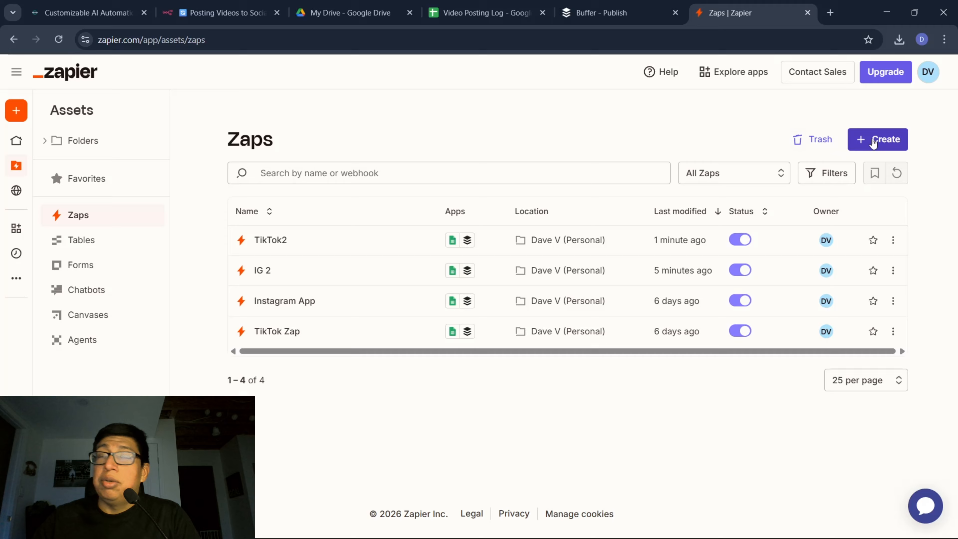
Create a new Zap with a Google Sheets New or Updated Spreadsheet Row trigger and continue to its configuration.
left_click(873, 144)
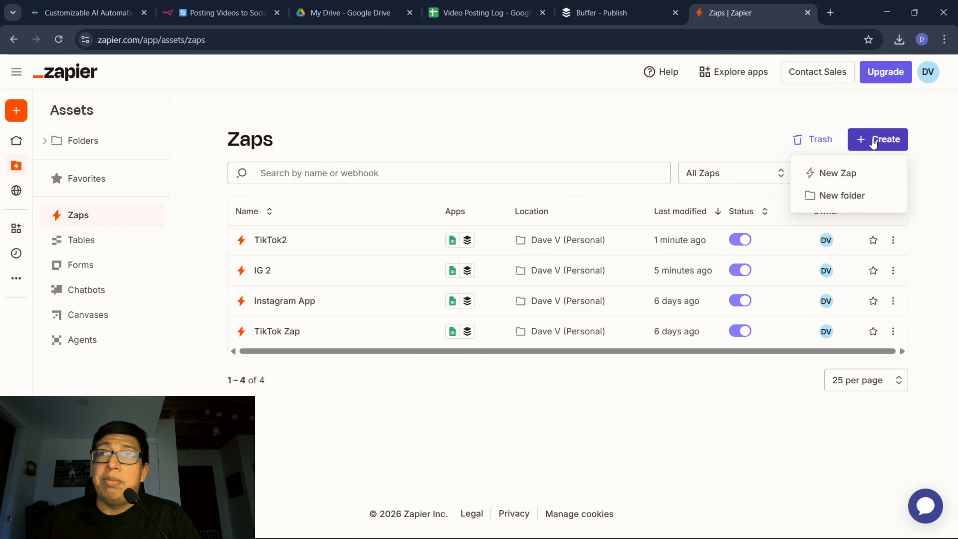
left_click(849, 172)
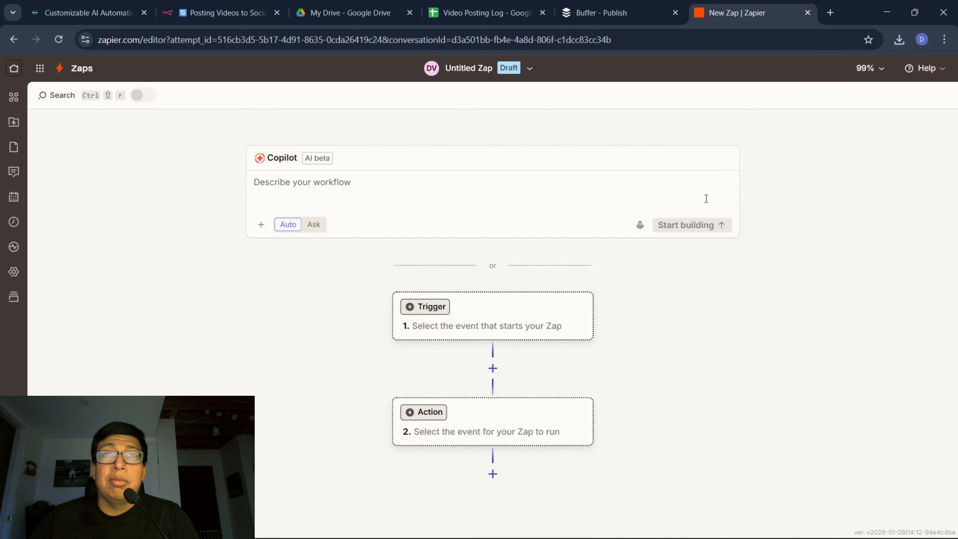
left_click(505, 316)
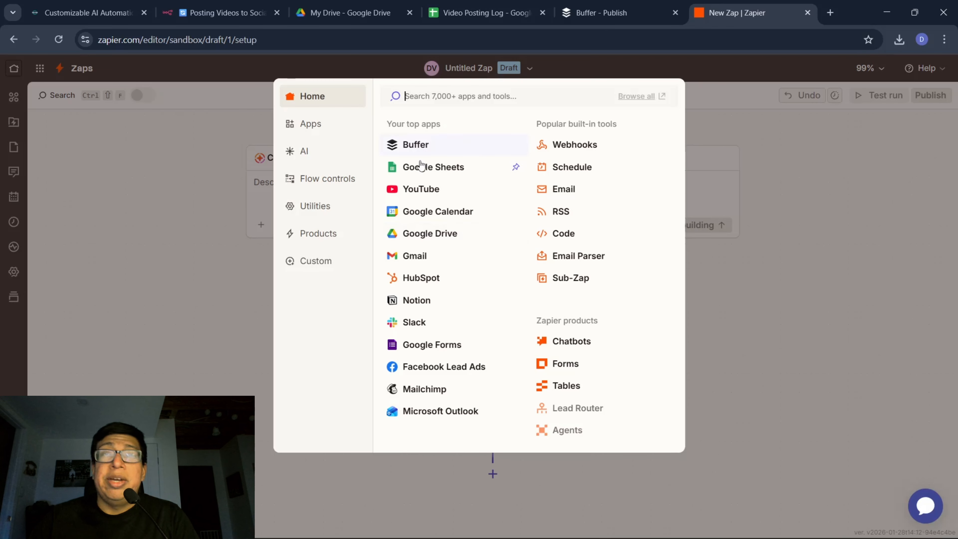
left_click(422, 164)
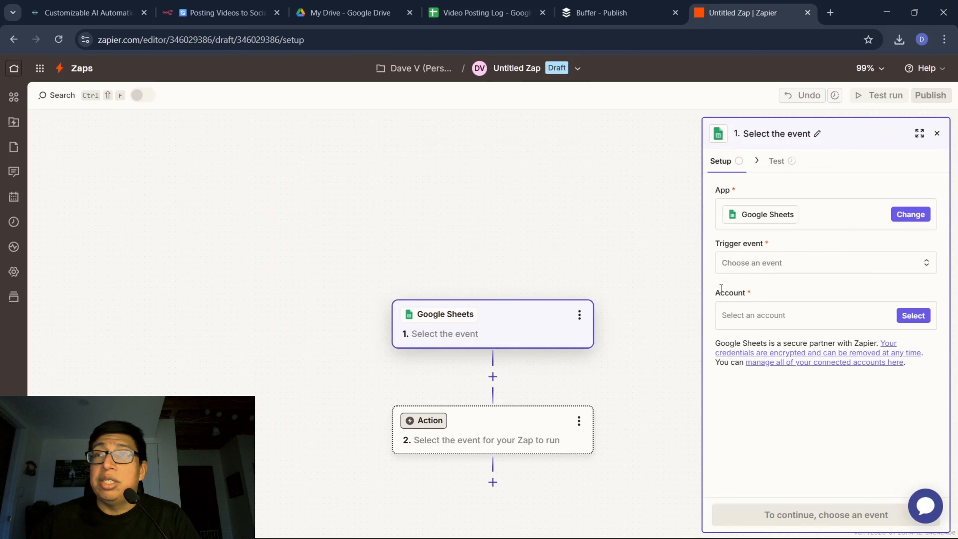
left_click(853, 271)
left_click(514, 317)
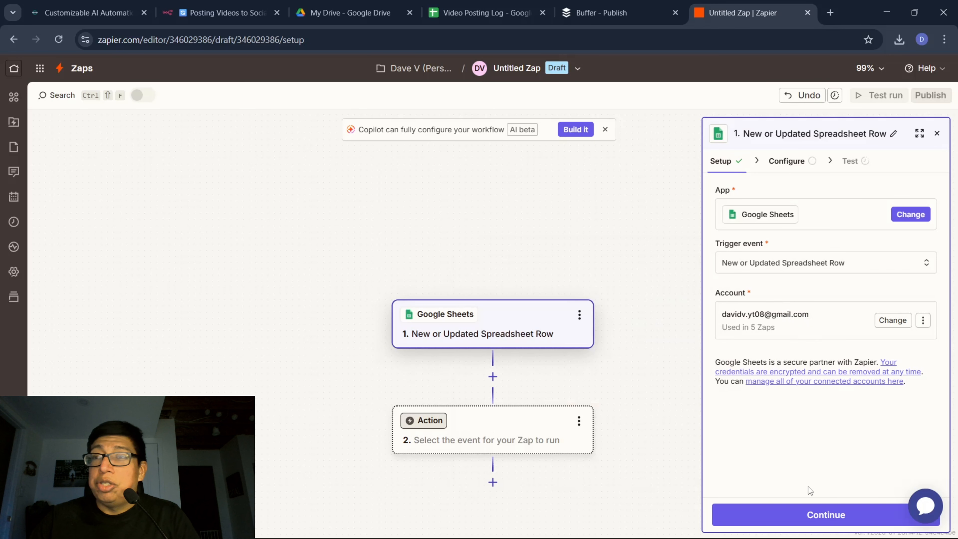
left_click(810, 514)
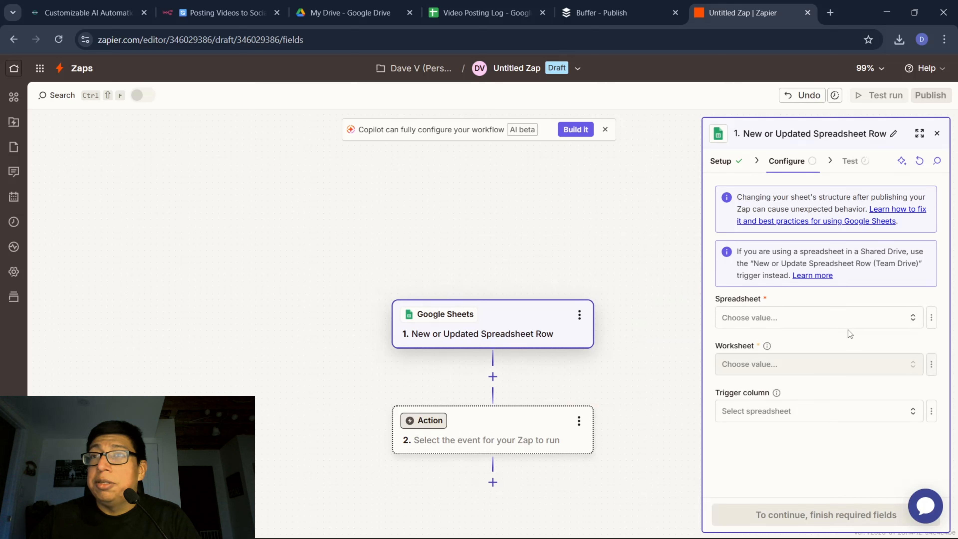
Set the new trigger's spreadsheet to Video Posting Log and worksheet to Sheet1, and continue to its test.
left_click(849, 325)
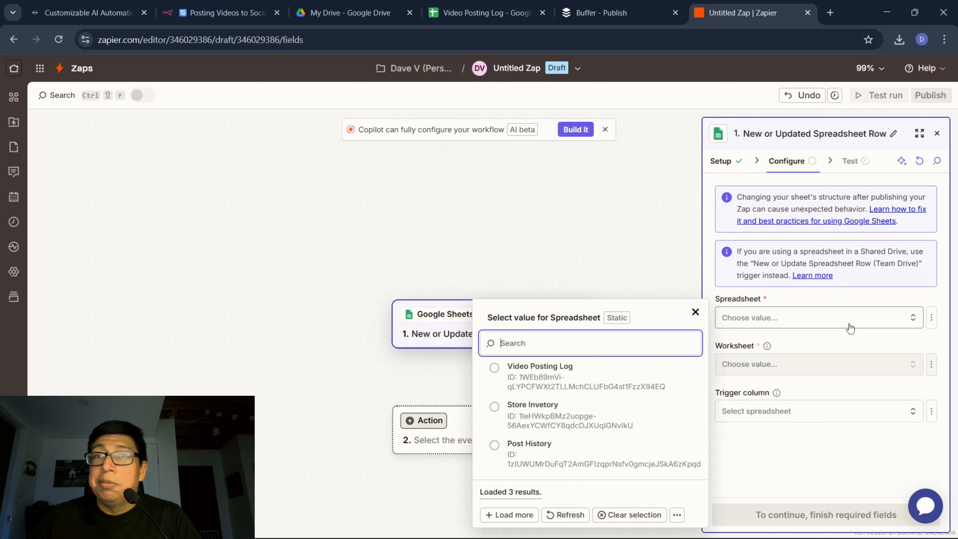
left_click(554, 379)
left_click(766, 369)
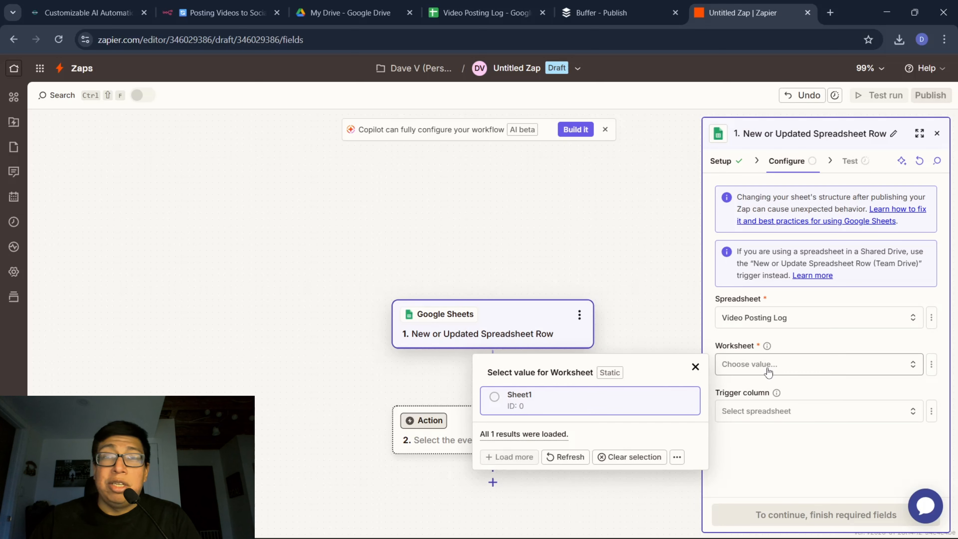
left_click(564, 396)
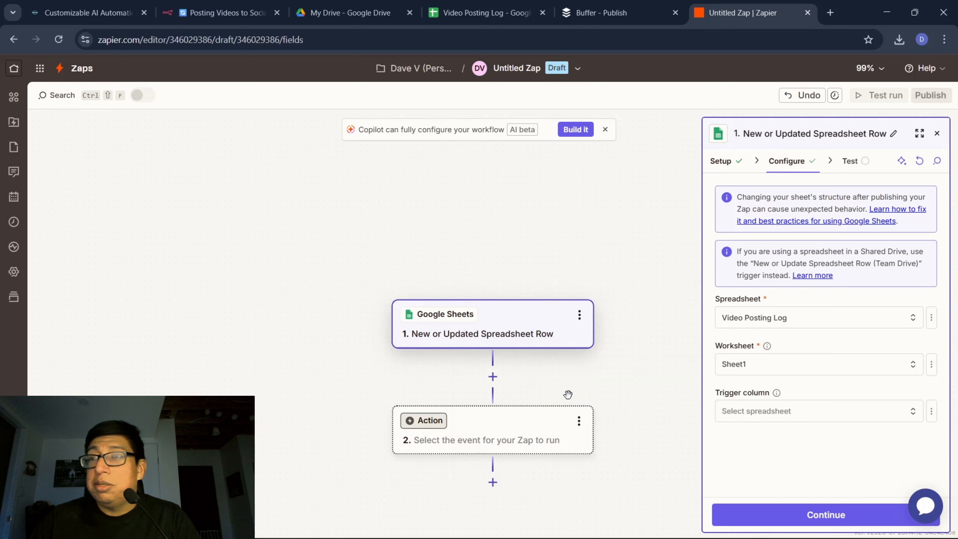
left_click(809, 515)
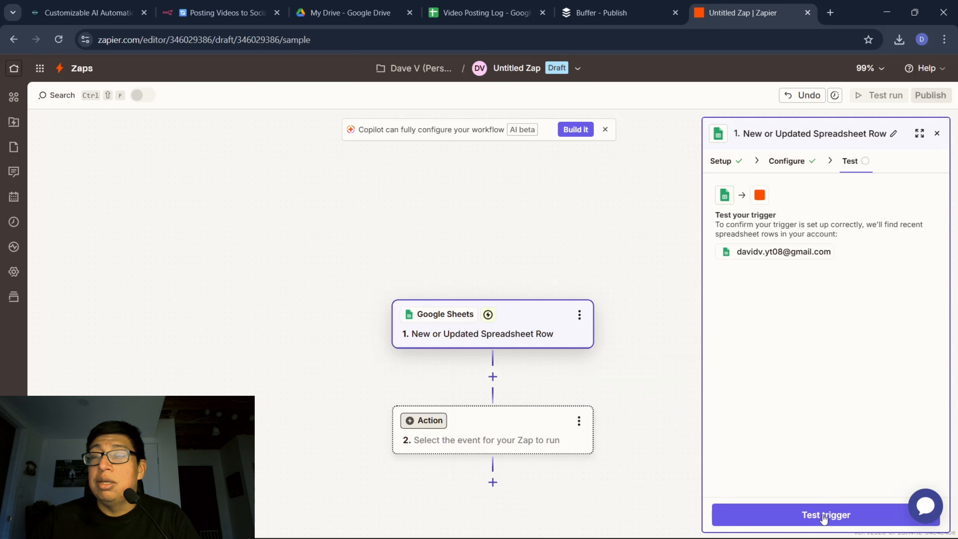
Test the new Zap's trigger, skip to the example row and continue to the choice of action app.
left_click(824, 518)
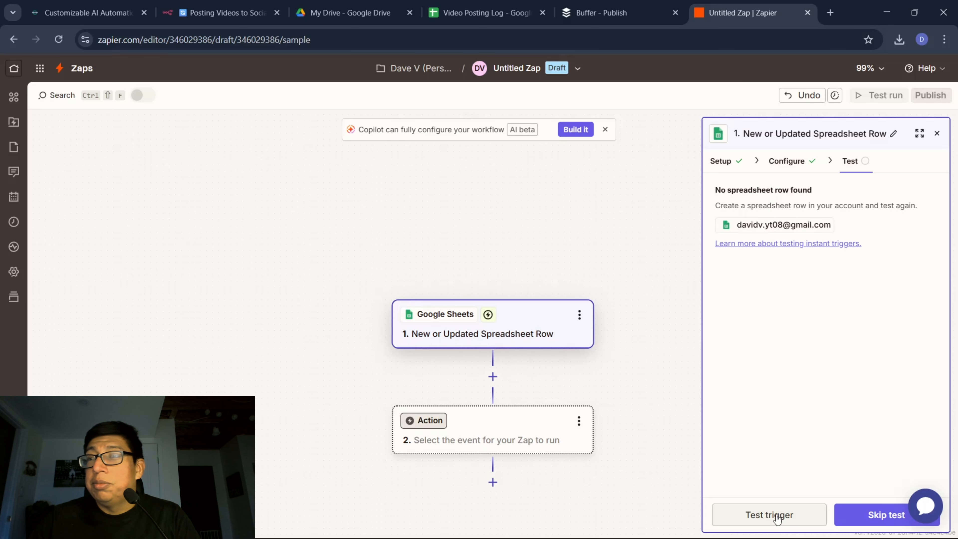
left_click(859, 520)
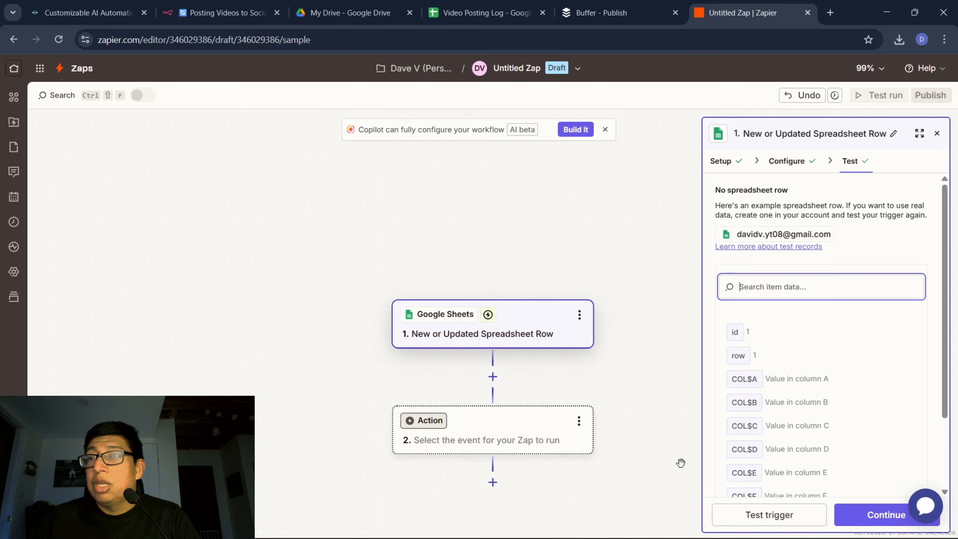
left_click(867, 515)
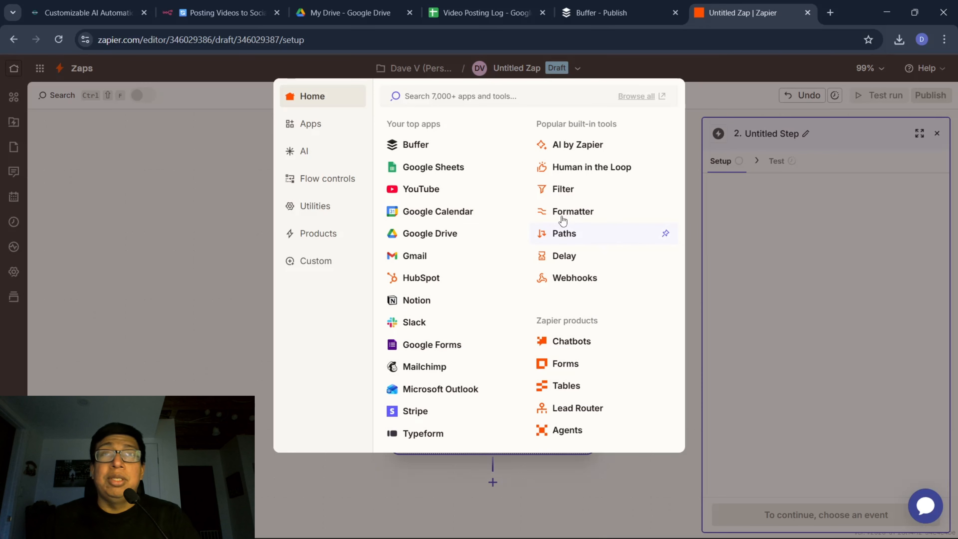
Choose YouTube as the action app with the Upload Video event and continue to its configuration.
left_click(414, 193)
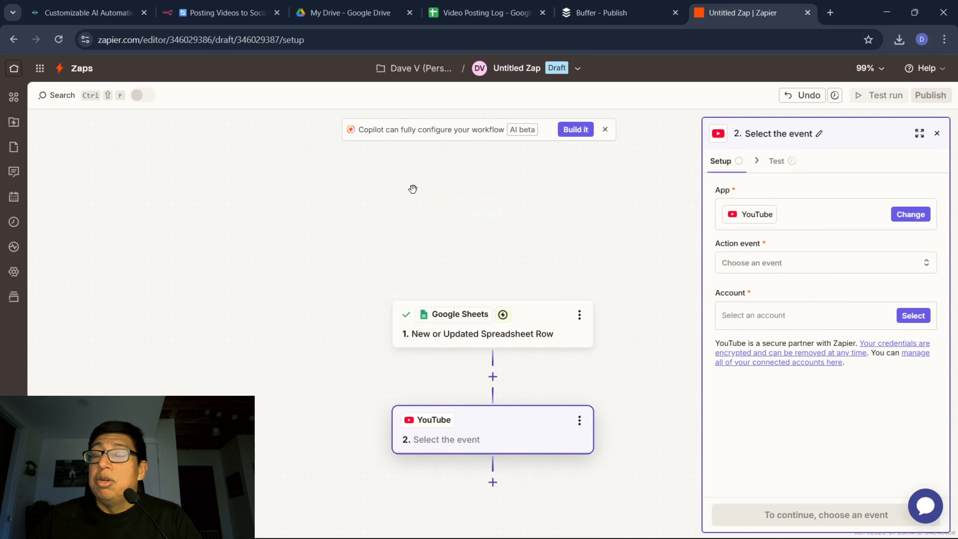
left_click(826, 268)
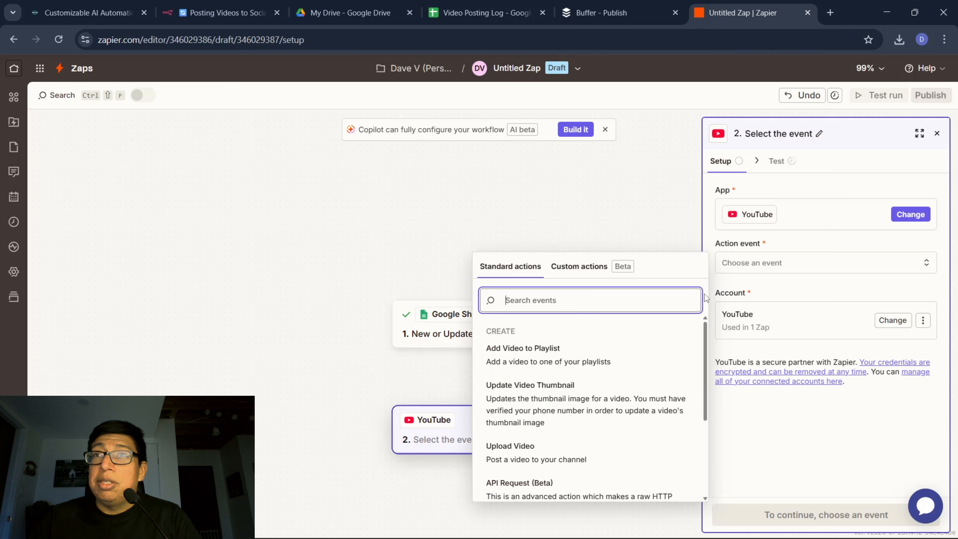
left_click(527, 459)
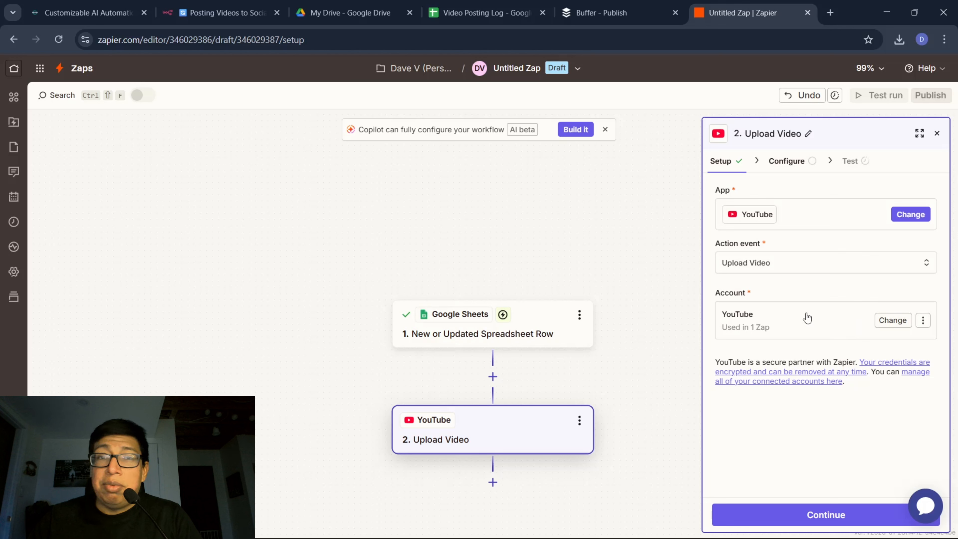
left_click(812, 517)
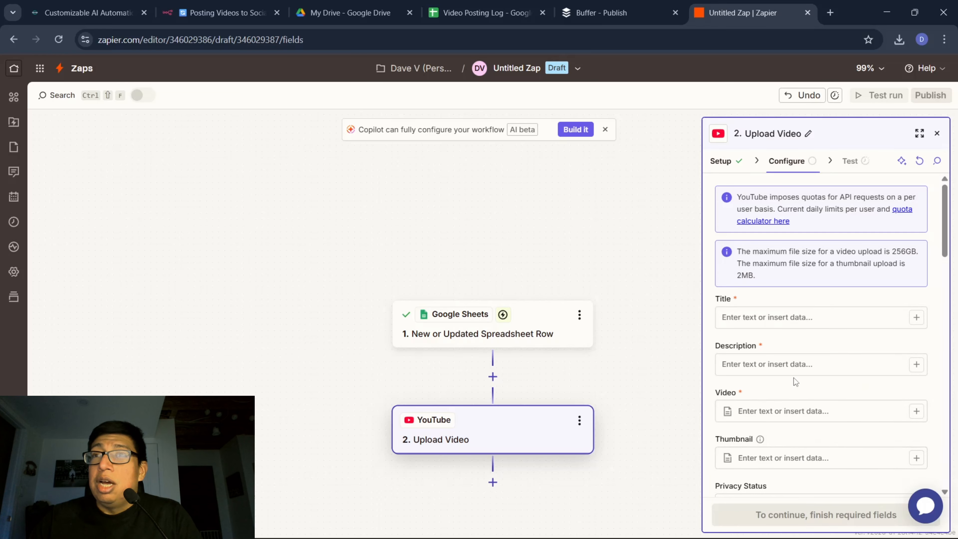
Check the column headings in the Video Posting Log sheet and map the upload's Title to COL B.
scroll(793, 377, "down", 2)
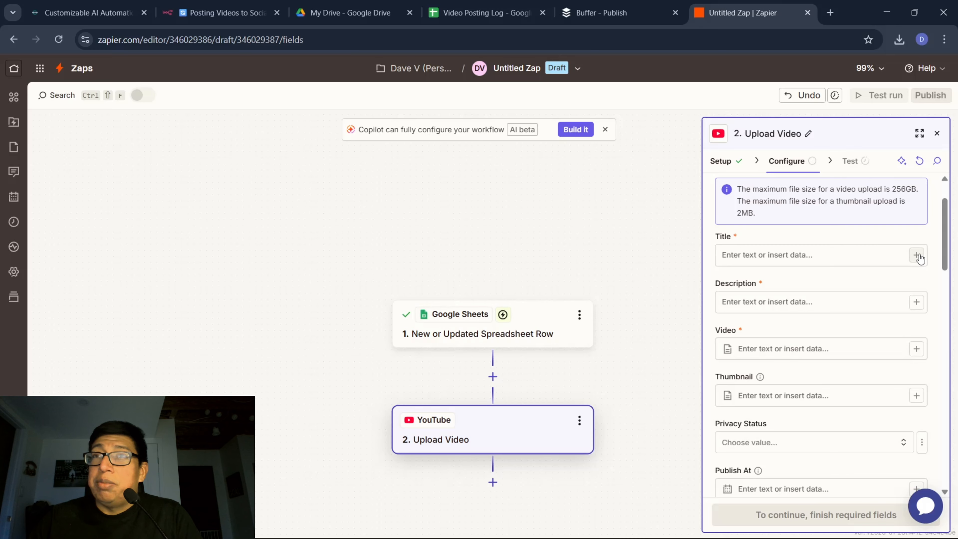
left_click(480, 5)
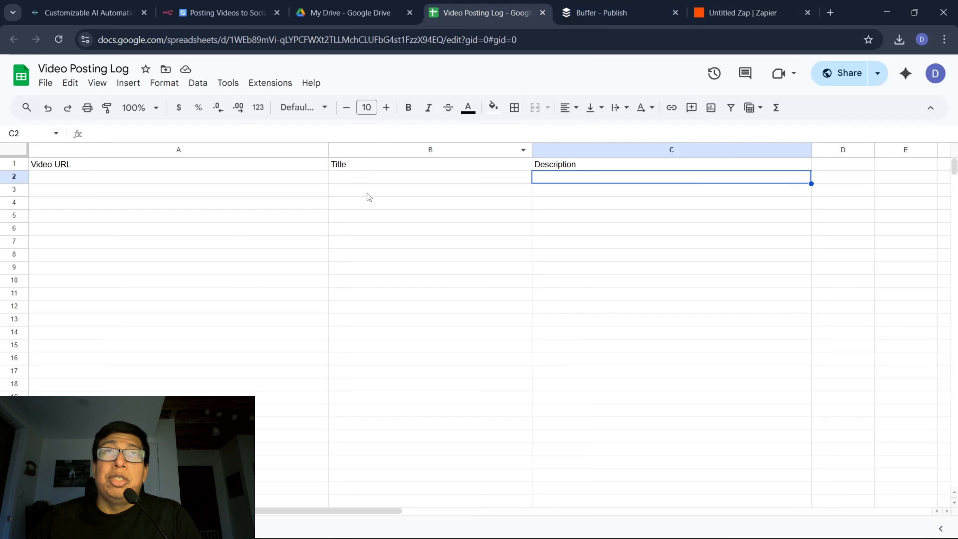
left_click(742, 13)
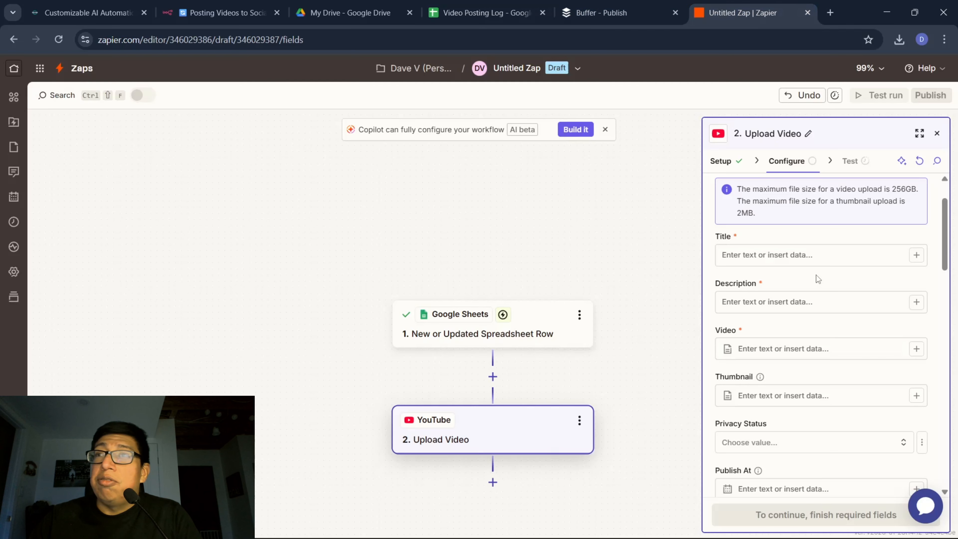
left_click(923, 257)
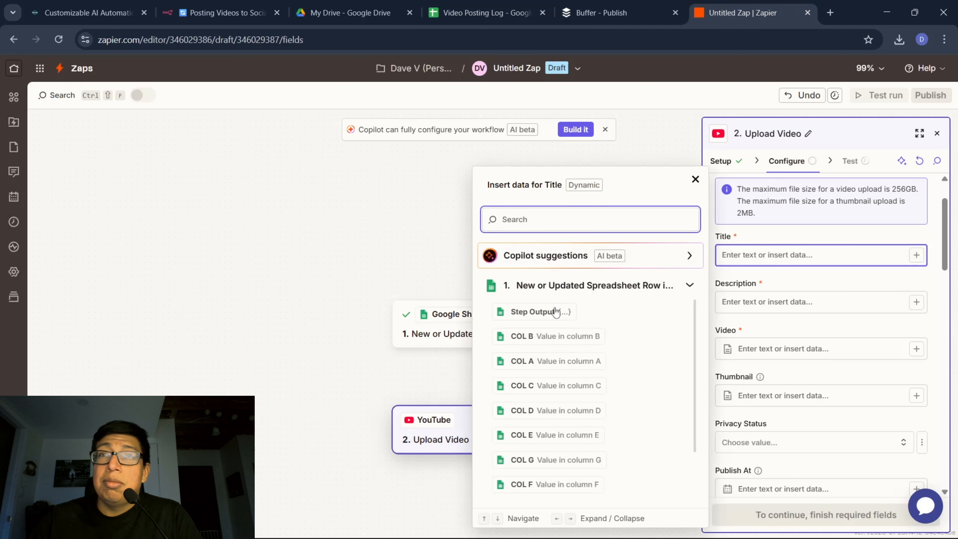
left_click(521, 336)
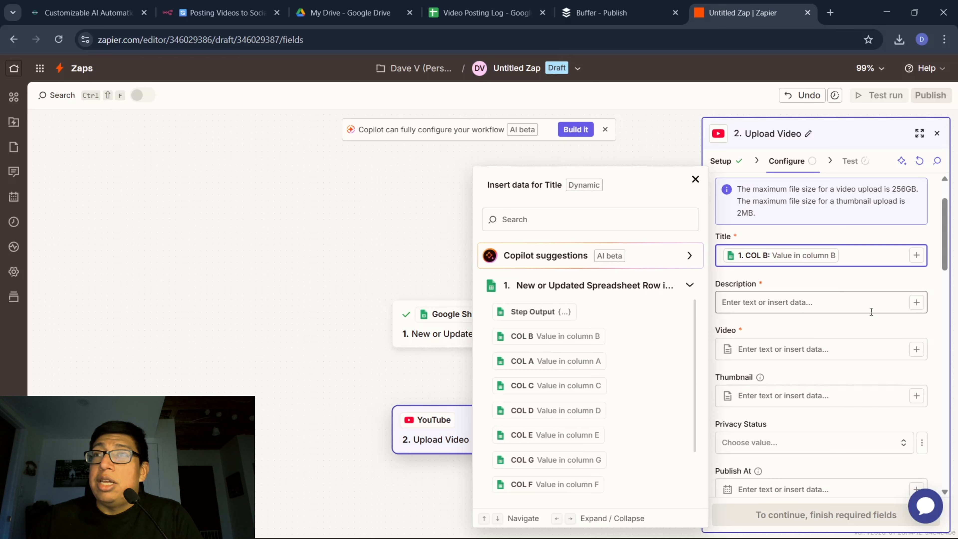
Map the upload's Description to COL C and its Video to COL A.
left_click(908, 304)
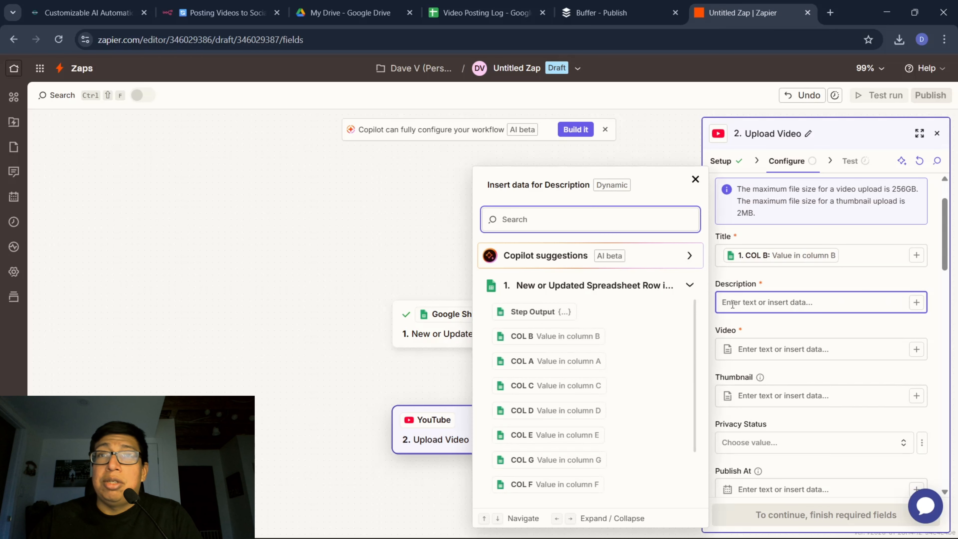
left_click(555, 386)
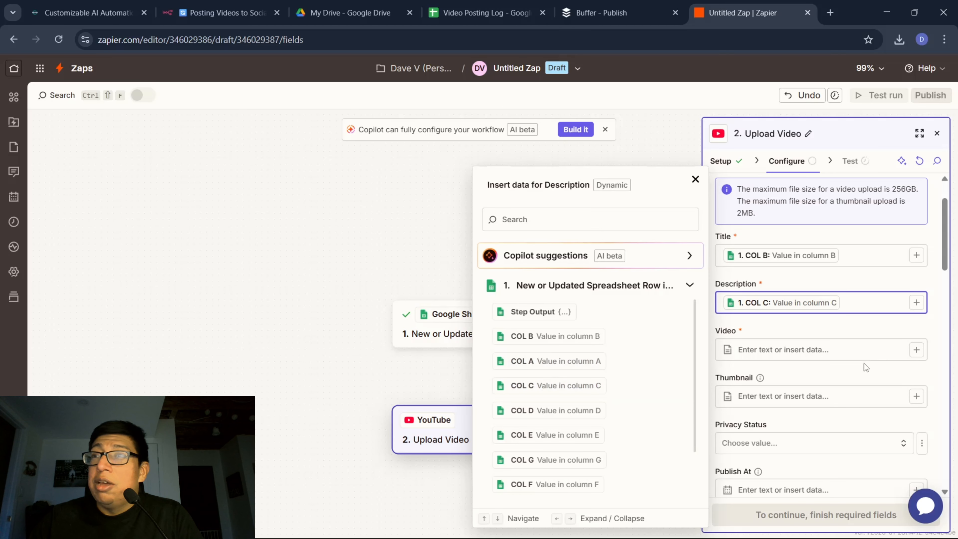
left_click(919, 351)
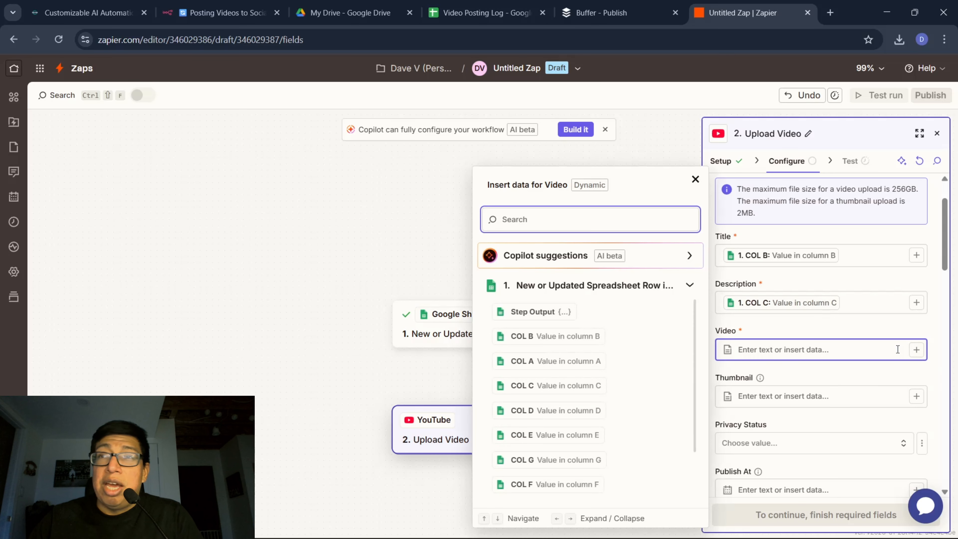
left_click(523, 361)
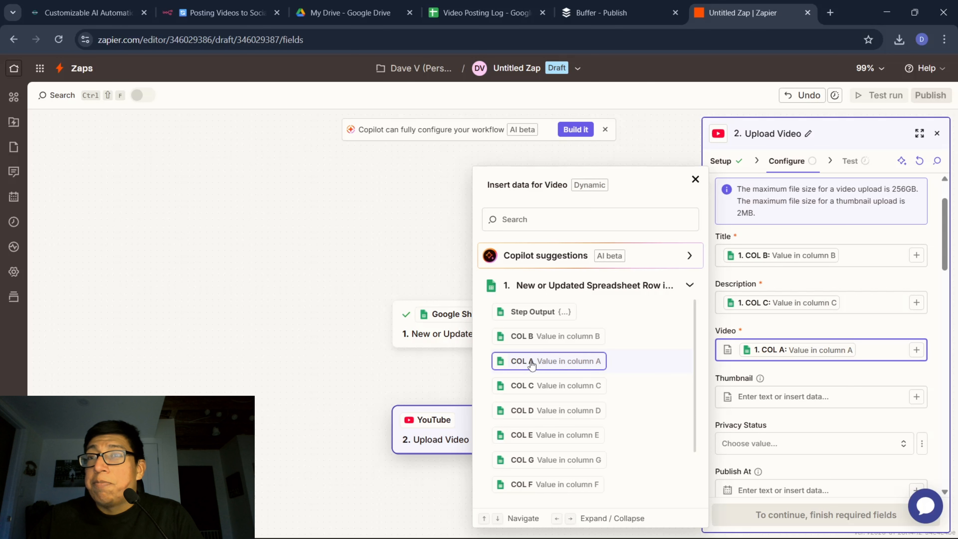
left_click(927, 383)
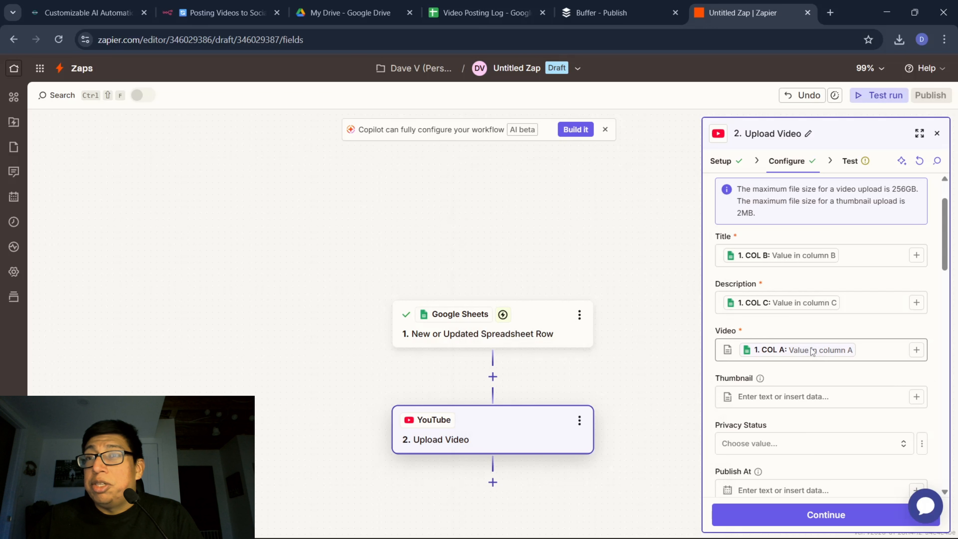
Set the YouTube upload's privacy status to public.
scroll(813, 349, "down", 5)
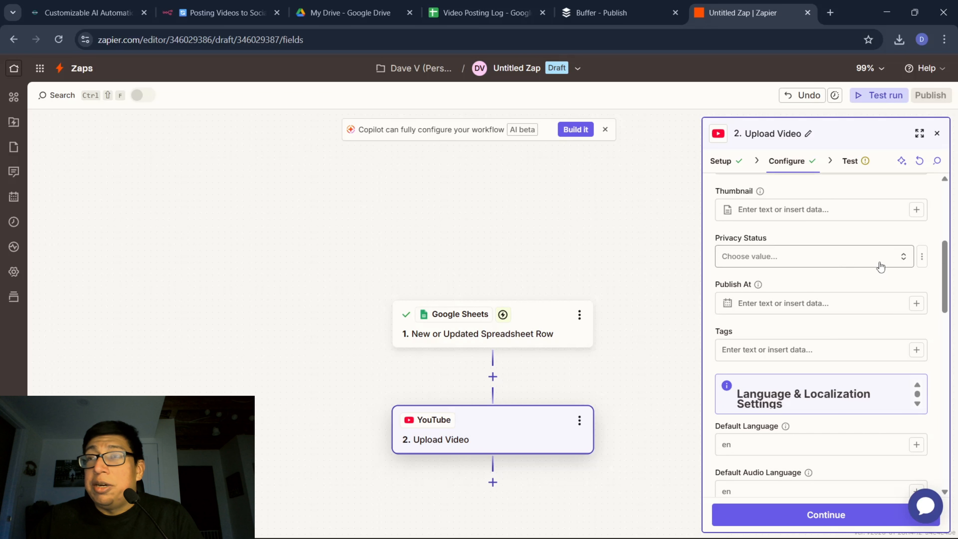
left_click(904, 258)
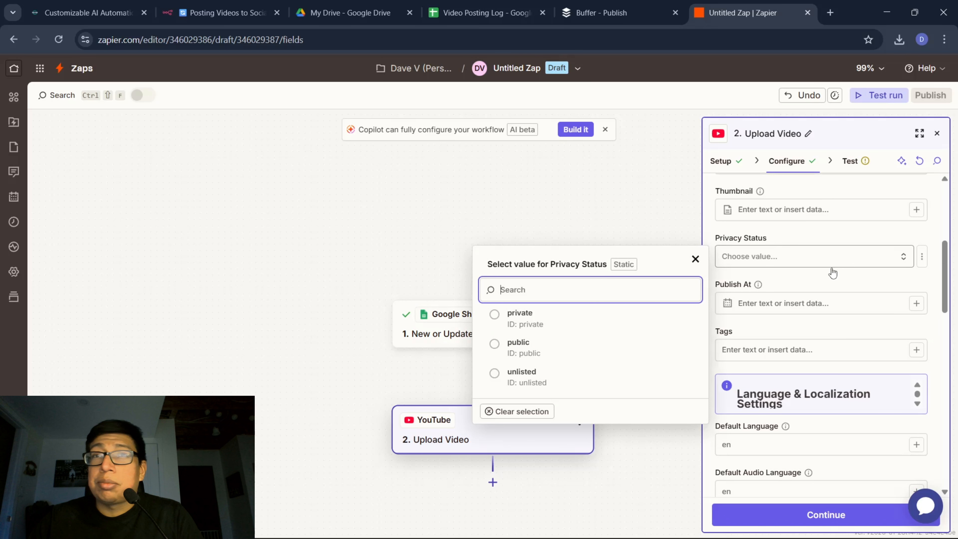
left_click(510, 354)
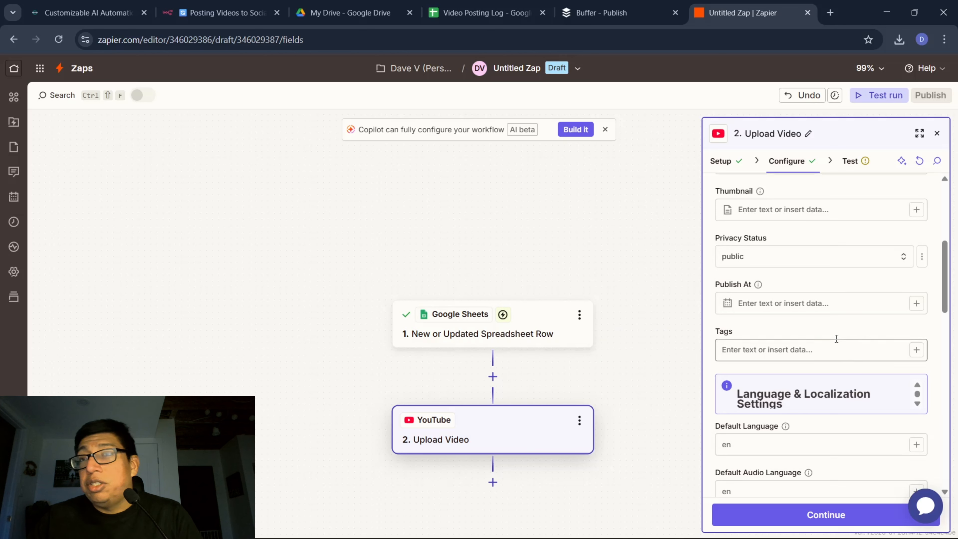
Review the remaining optional upload settings, including publish time, tags, language, recording details, category, made for kids and subscriber notification.
scroll(836, 339, "down", 3)
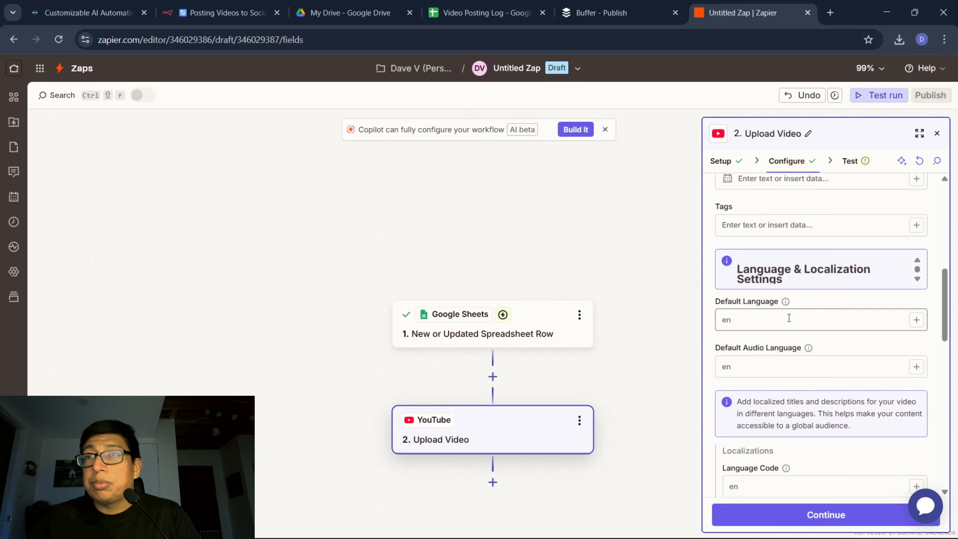
scroll(790, 319, "down", 3)
scroll(789, 351, "down", 4)
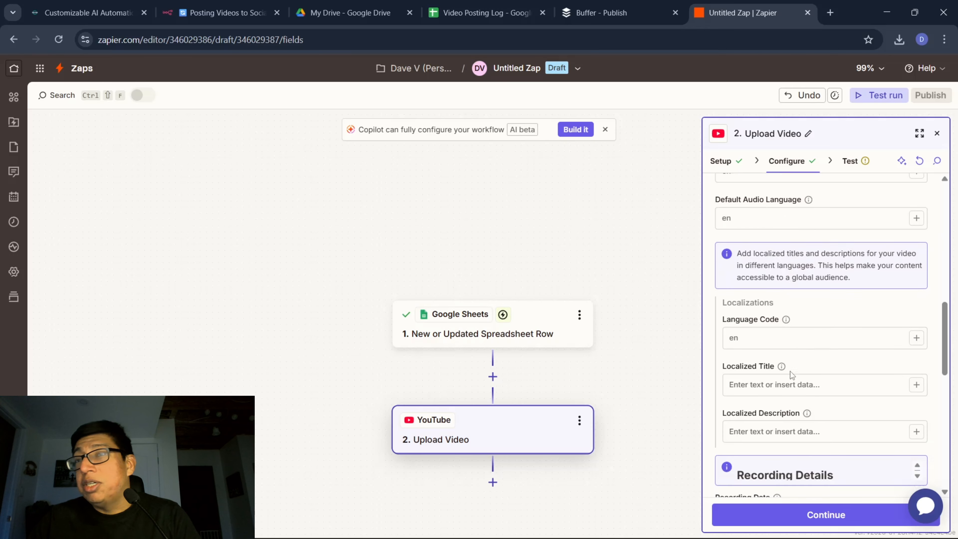
scroll(791, 408, "down", 4)
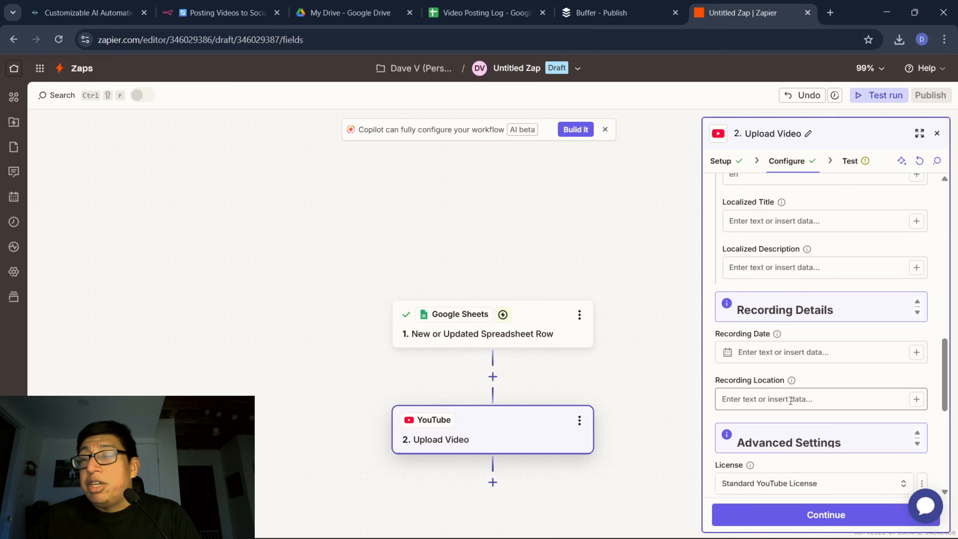
scroll(788, 404, "down", 5)
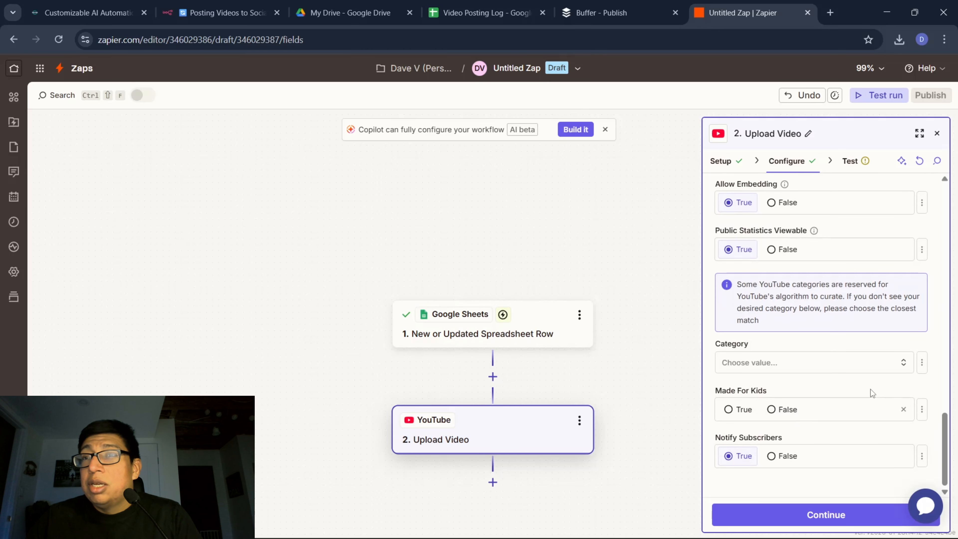
scroll(835, 425, "up", 1)
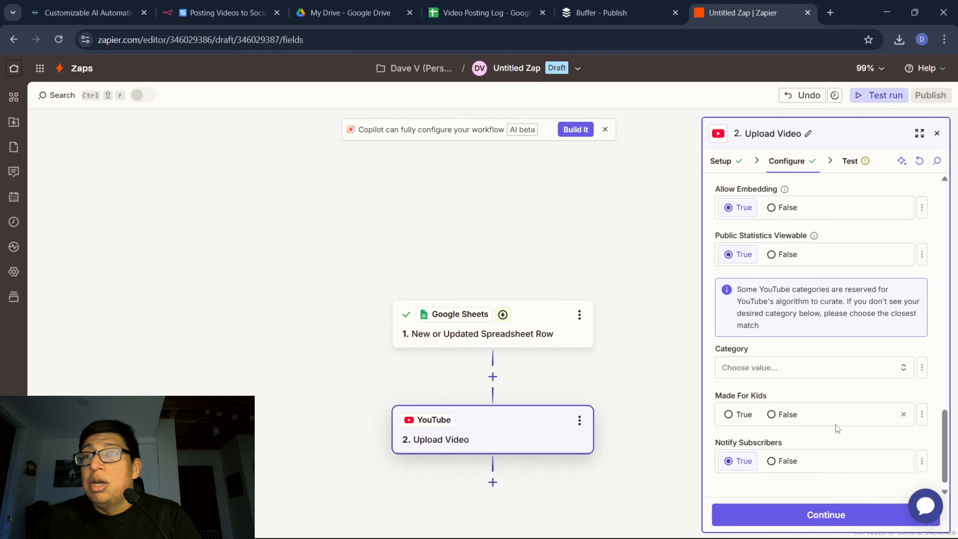
scroll(836, 424, "up", 15)
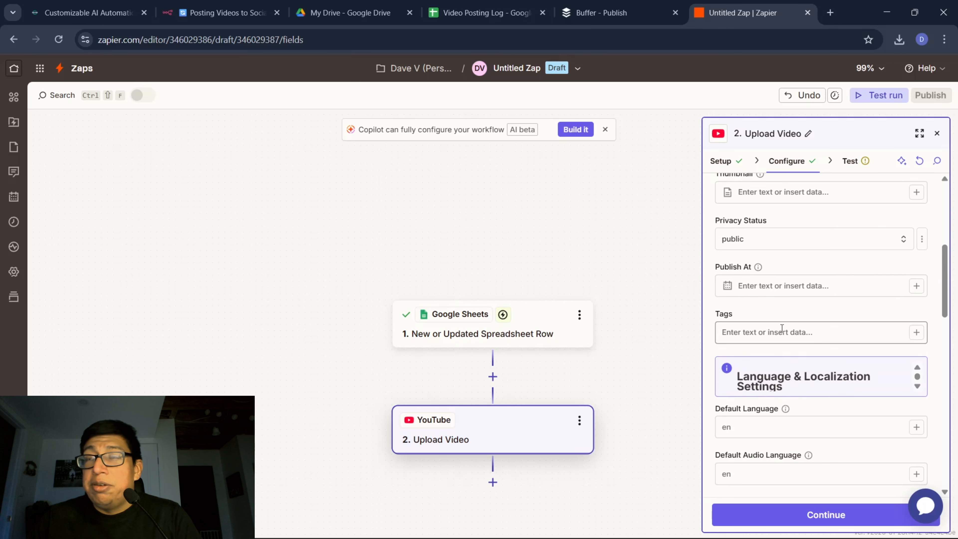
left_click(767, 286)
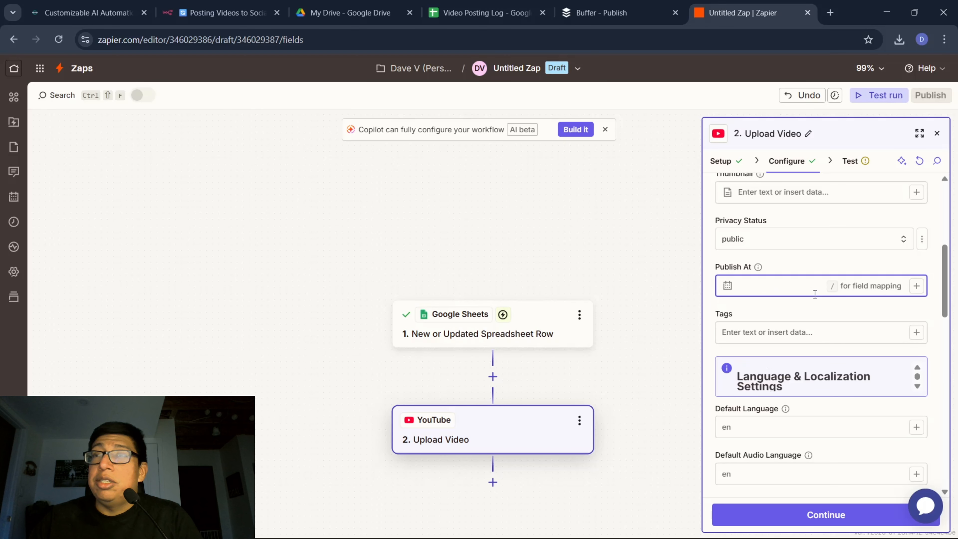
scroll(853, 296, "down", 15)
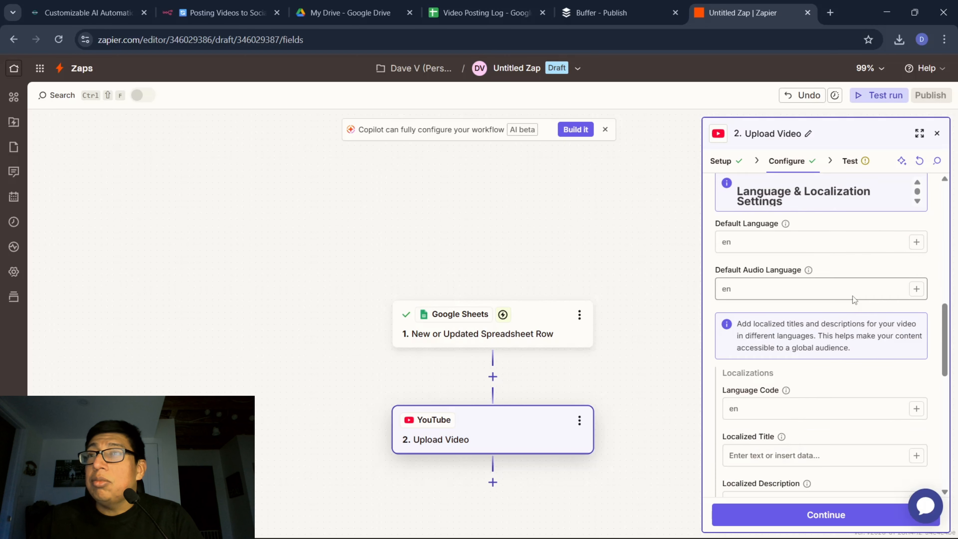
Continue to the YouTube action's test, skip it and publish the Zap.
left_click(815, 514)
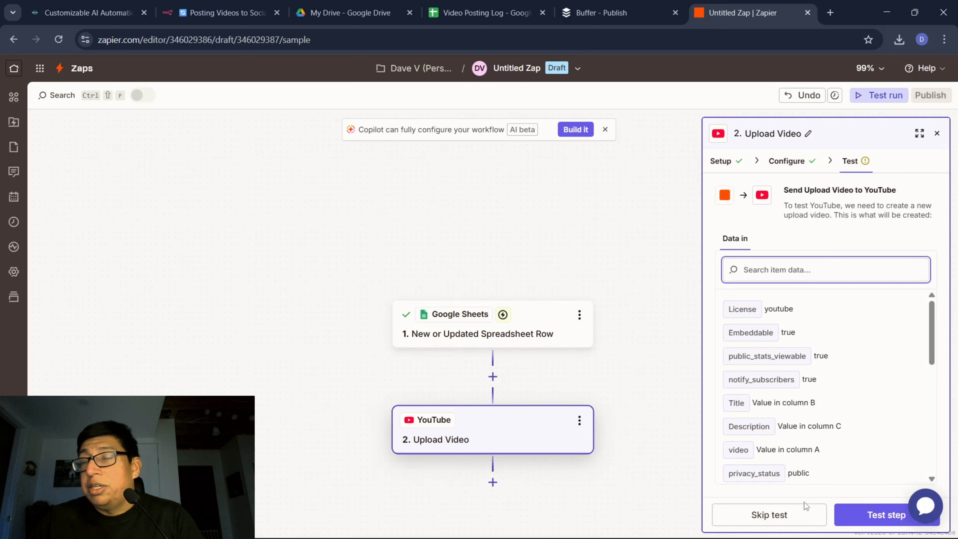
left_click(770, 515)
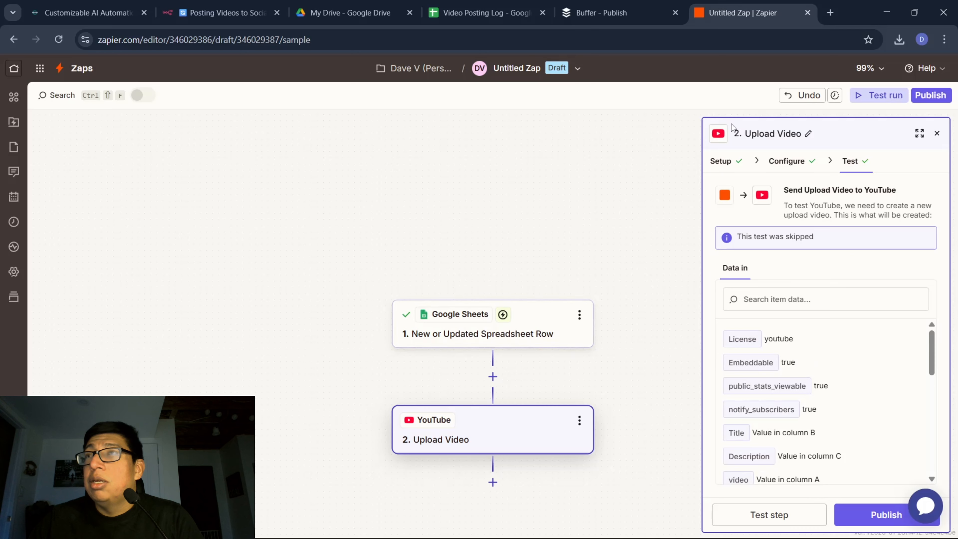
left_click(931, 95)
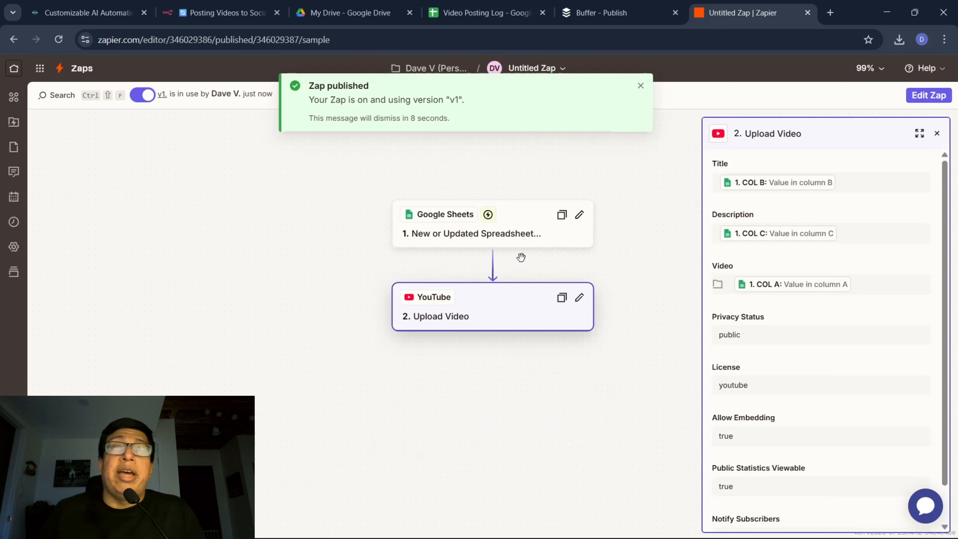
Open the list of Zaps and rename the newly published Untitled Zap as YouTube.
left_click(13, 70)
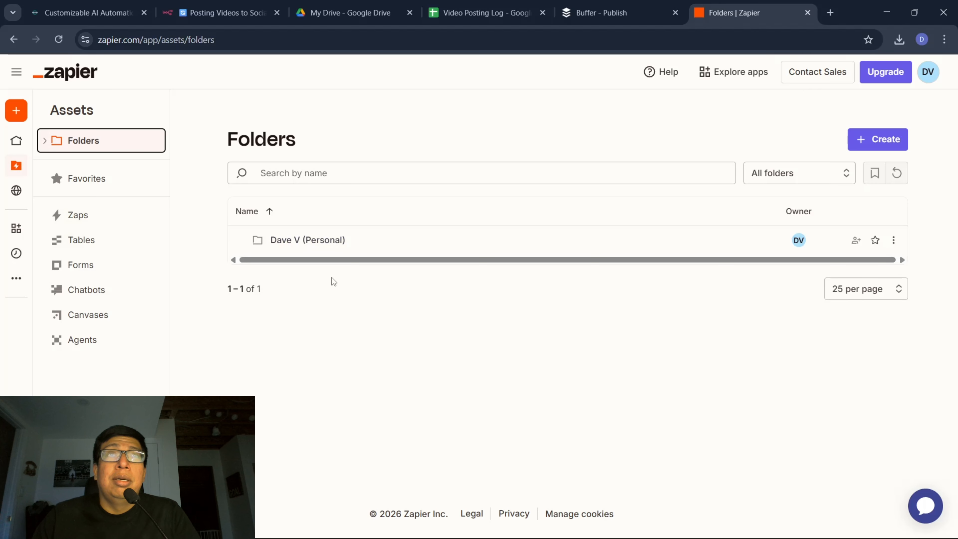
left_click(80, 215)
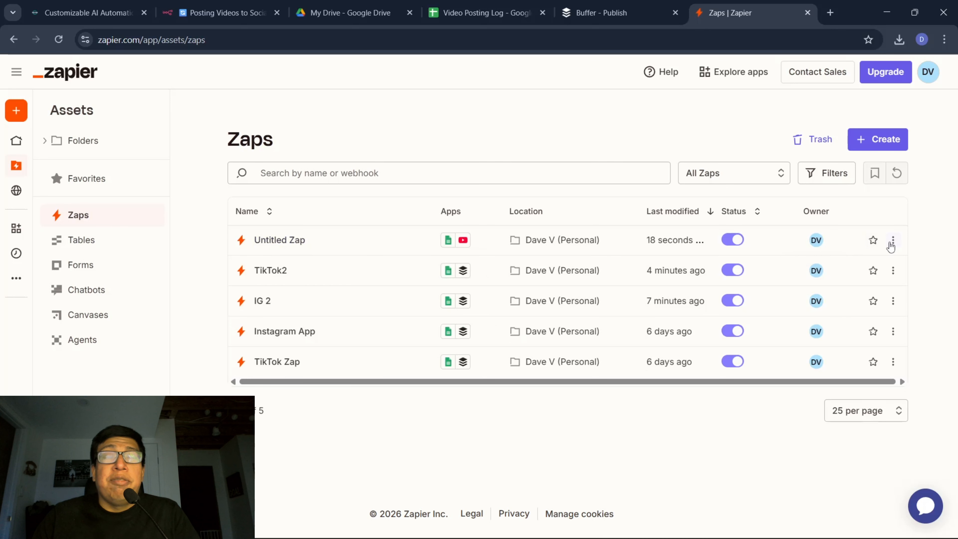
left_click(893, 241)
left_click(847, 264)
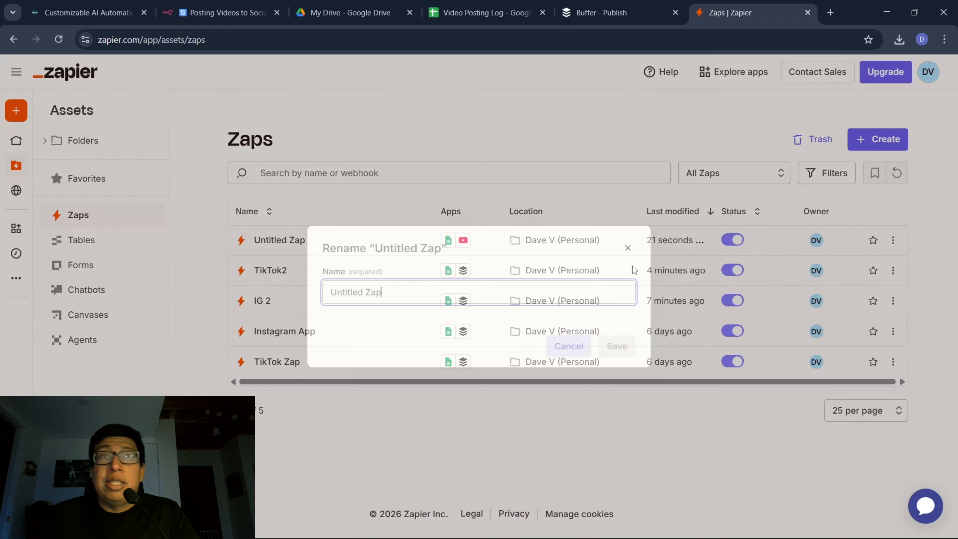
key("BackSpace")
key("BackSpace")
key("BackSpace")
key("BackSpace")
key("BackSpace")
key("BackSpace")
key("BackSpace")
key("BackSpace")
key("BackSpace")
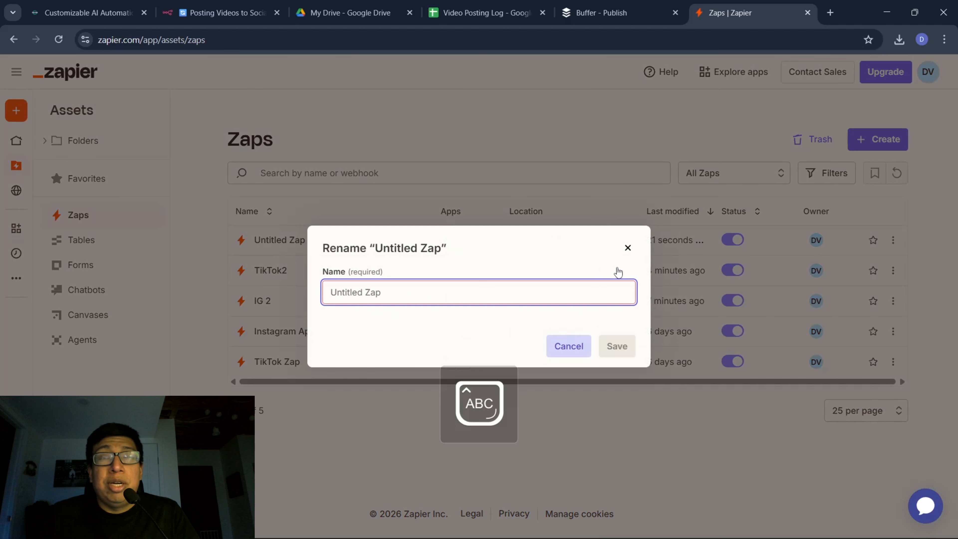
type("YouTube")
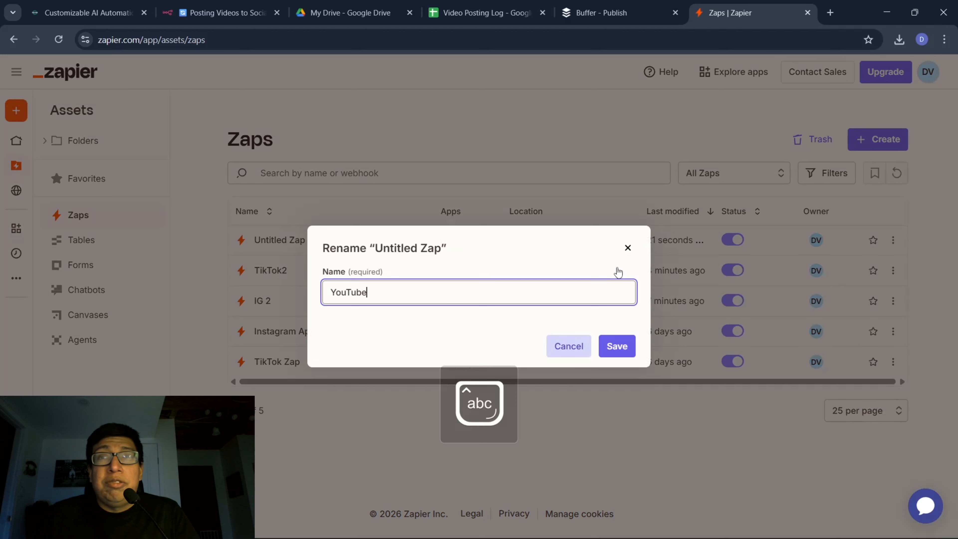
left_click(617, 346)
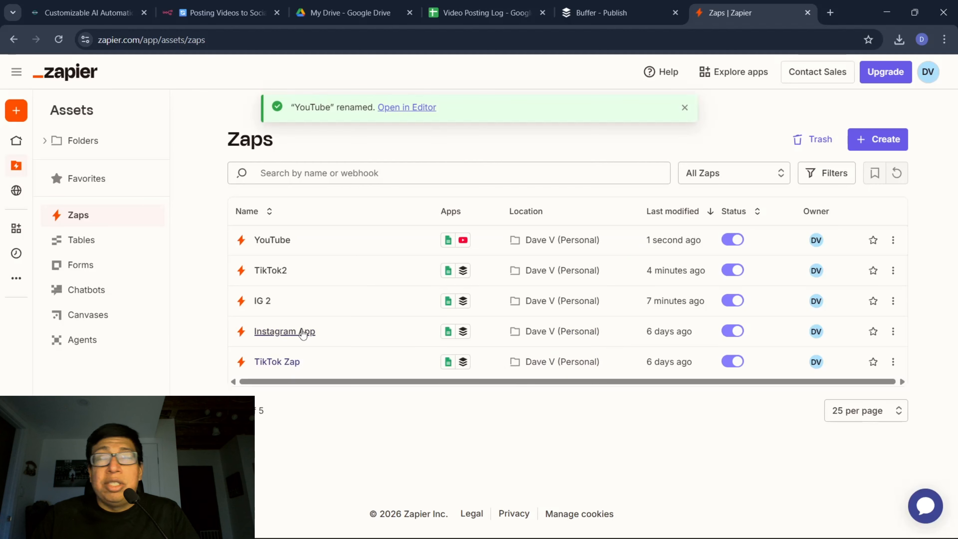
Delete the older TikTok Zap and Instagram App Zaps from the list and dismiss the notification.
left_click(894, 362)
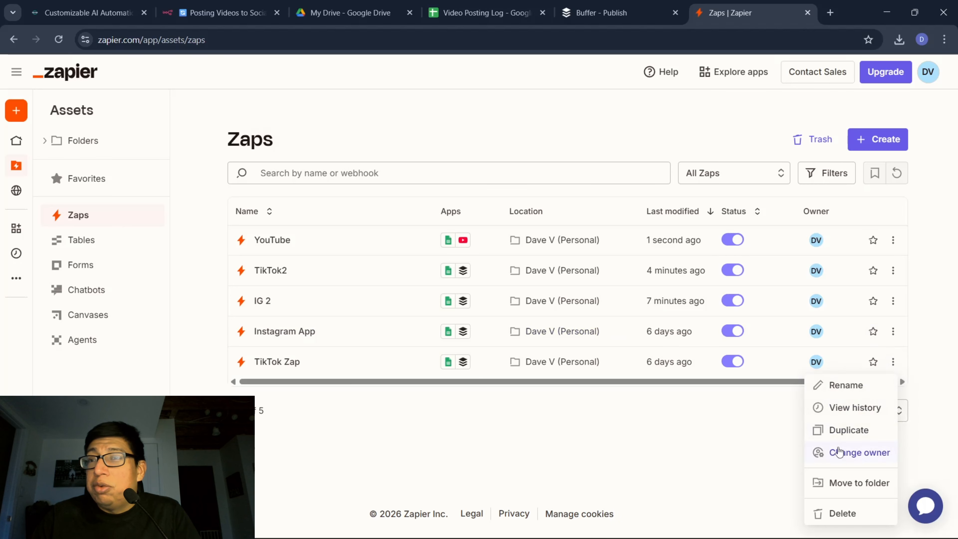
left_click(845, 514)
left_click(636, 342)
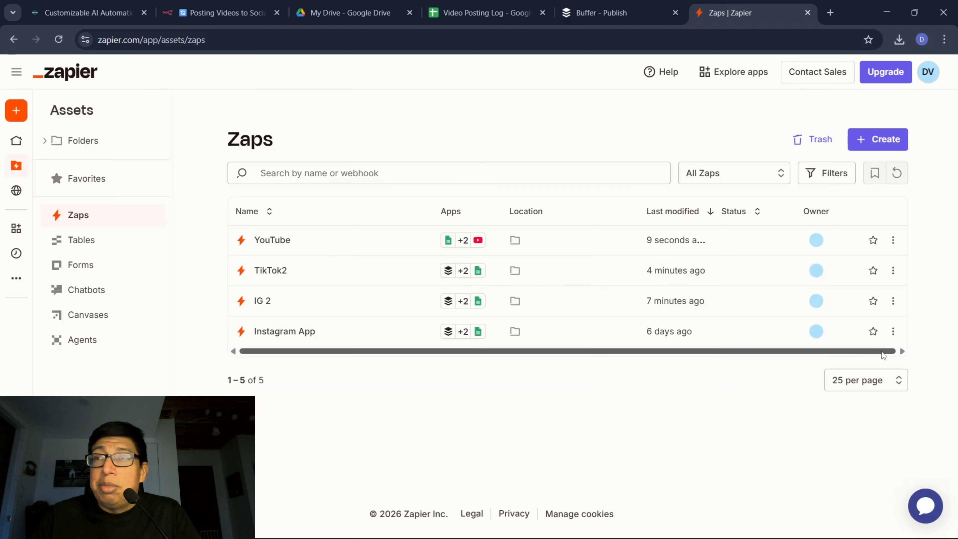
left_click(894, 333)
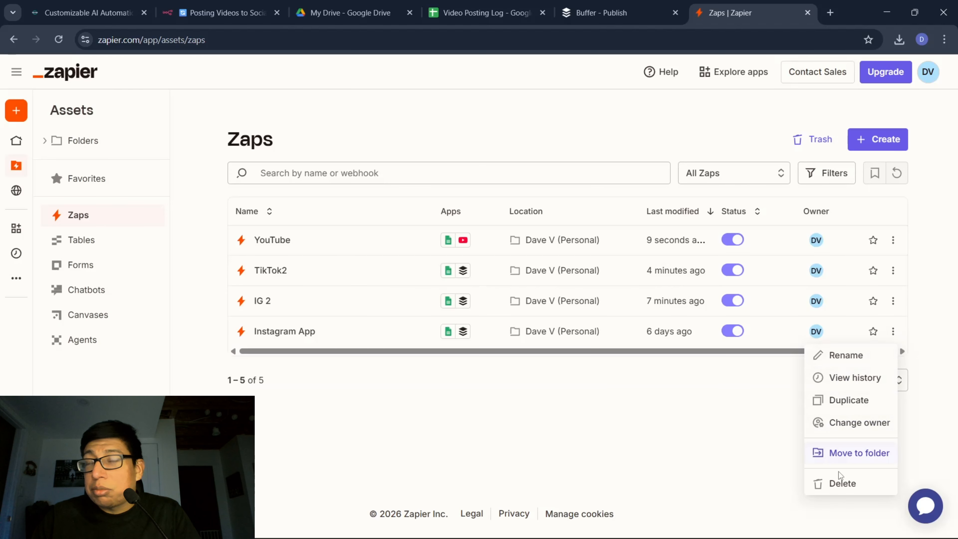
left_click(843, 483)
left_click(625, 341)
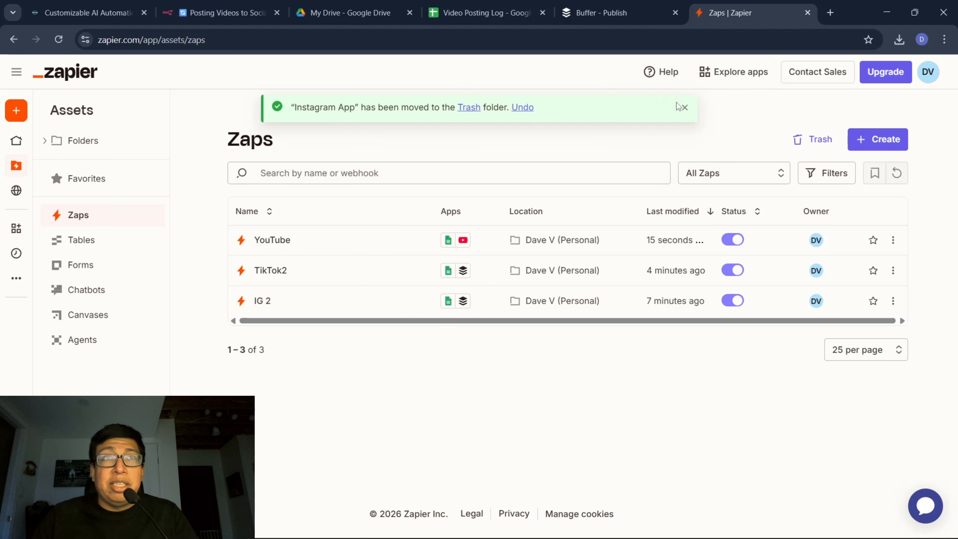
left_click(686, 109)
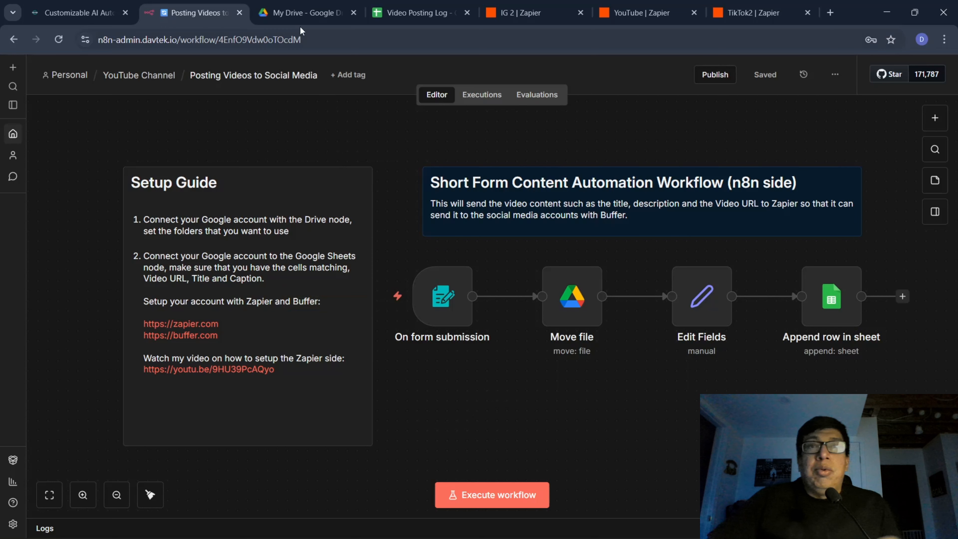
Check the Upcoming Content folder in Google Drive and the Video Posting Log sheet in Google Sheets.
left_click(303, 13)
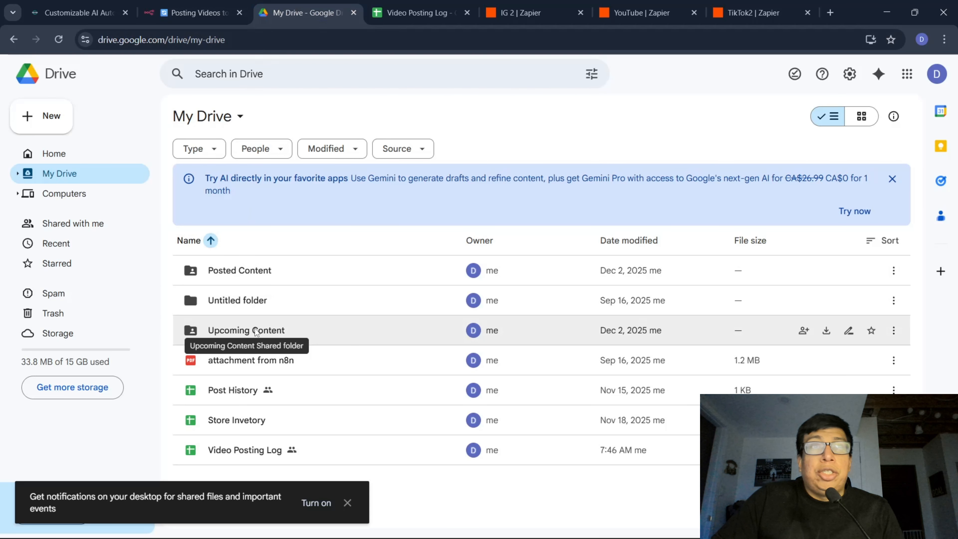
double_click(256, 331)
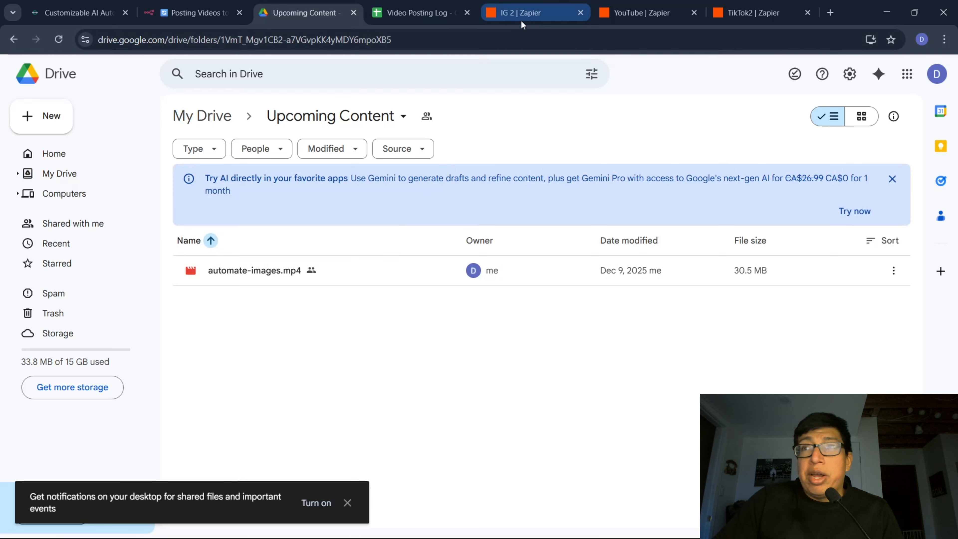
left_click(422, 12)
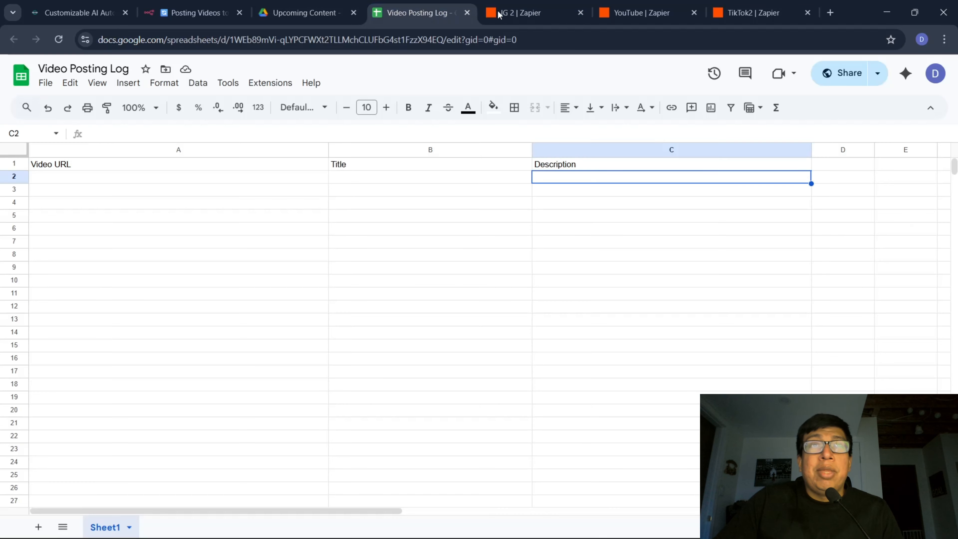
Look over the IG 2, YouTube and TikTok2 Zaps in Zapier and open the run log of each one.
left_click(532, 14)
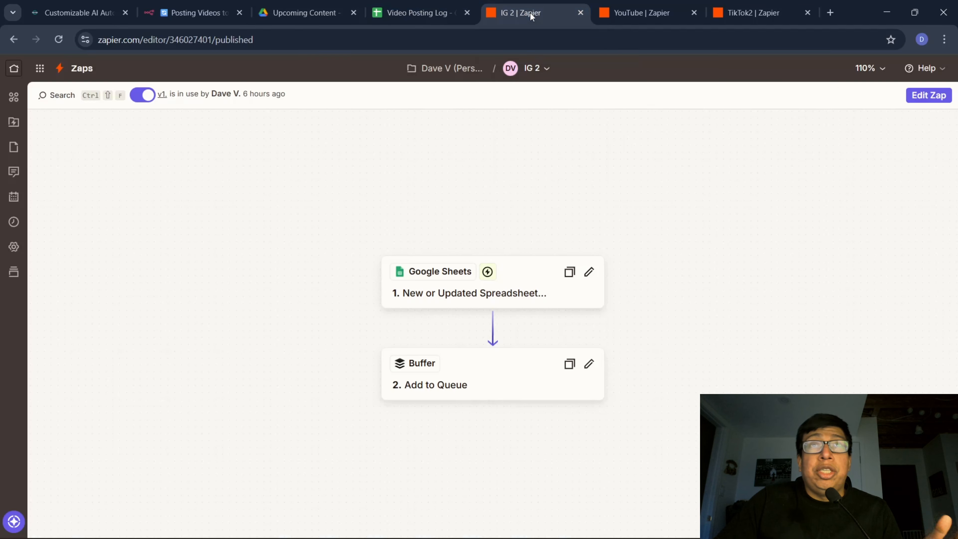
left_click(656, 14)
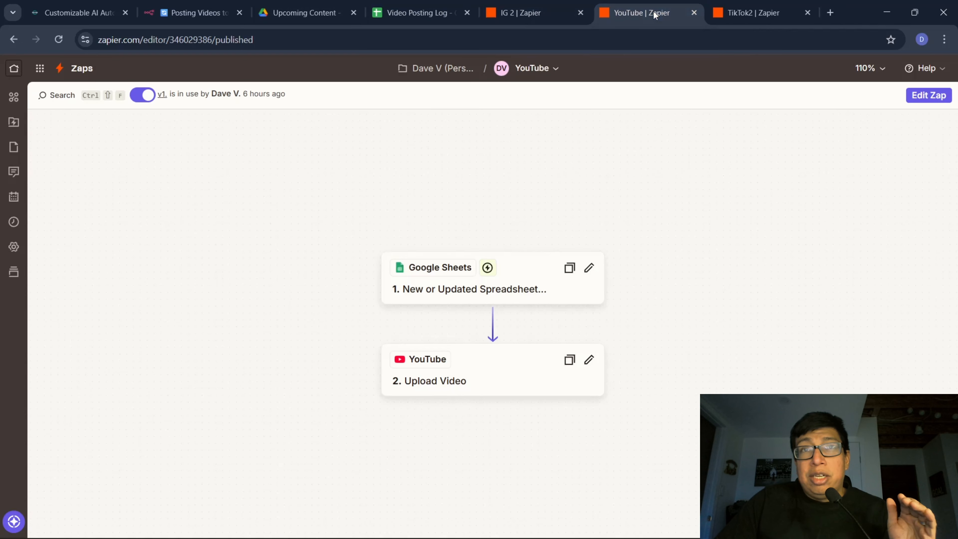
left_click(757, 14)
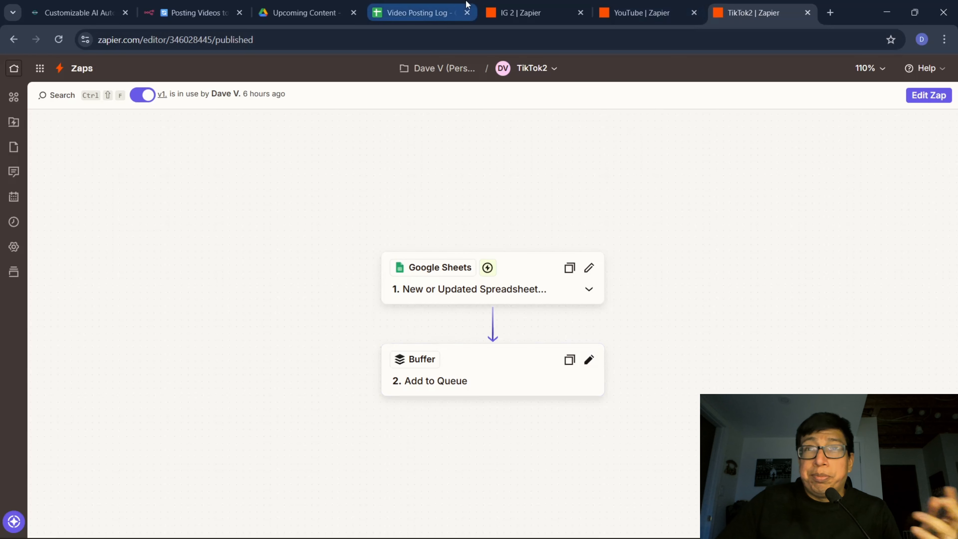
left_click(13, 221)
left_click(654, 17)
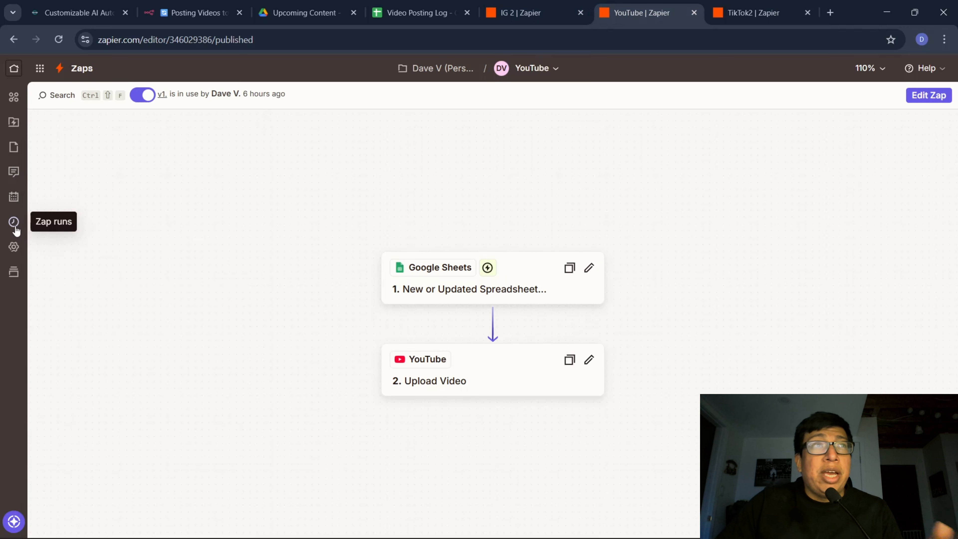
left_click(13, 222)
left_click(521, 17)
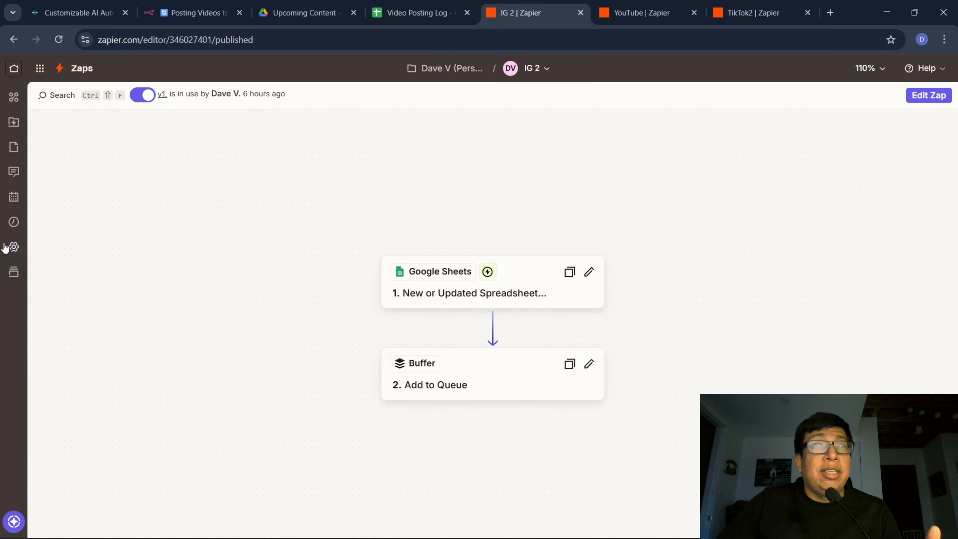
left_click(14, 222)
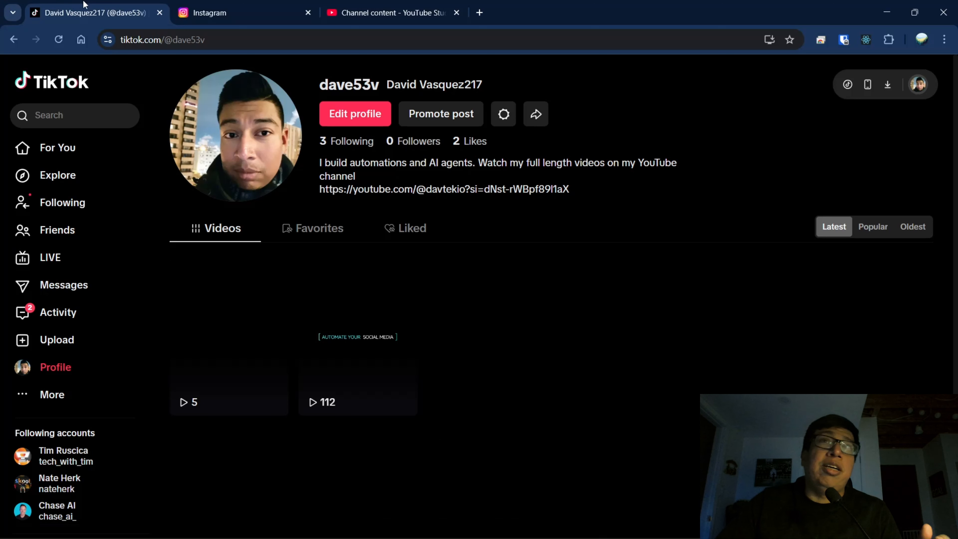
Review the existing posts on the TikTok profile, Instagram reels and YouTube Studio Shorts, and minimize that browser window.
left_click(249, 7)
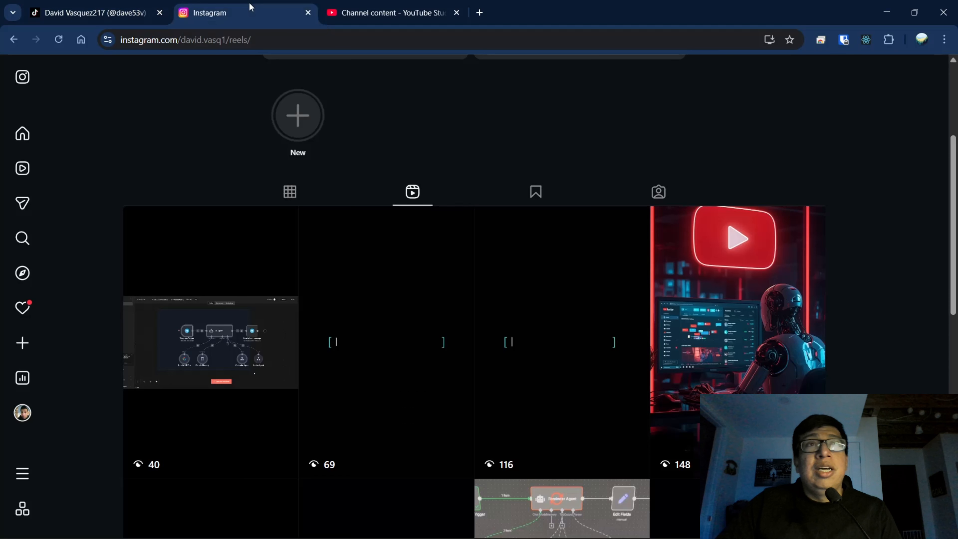
scroll(346, 121, "up", 5)
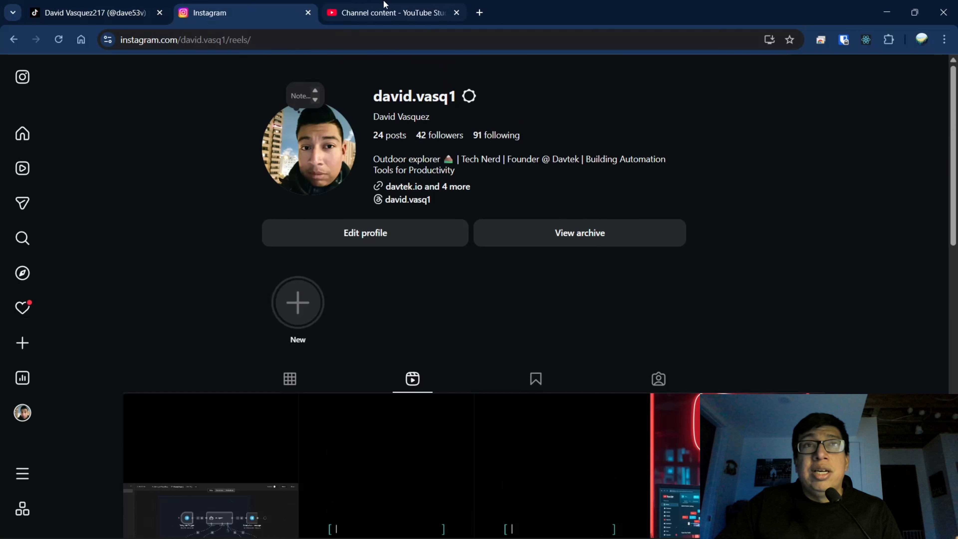
left_click(388, 8)
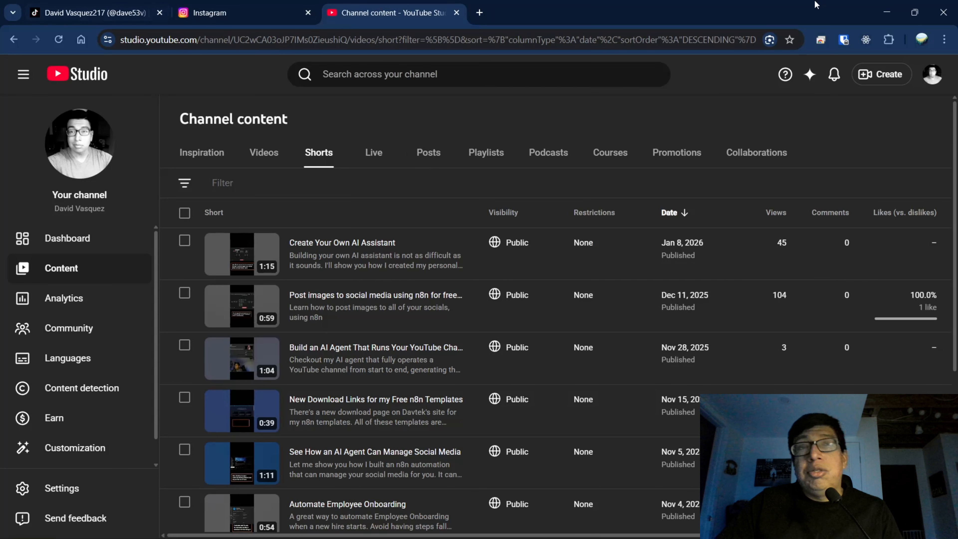
left_click(887, 12)
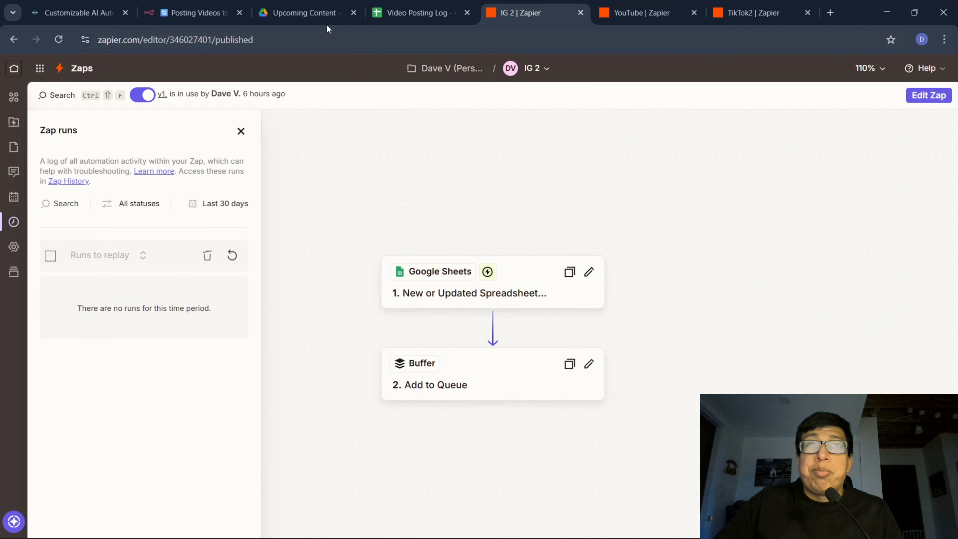
Copy the share link of automate-images.mp4 from the Upcoming Content folder in Google Drive.
left_click(312, 13)
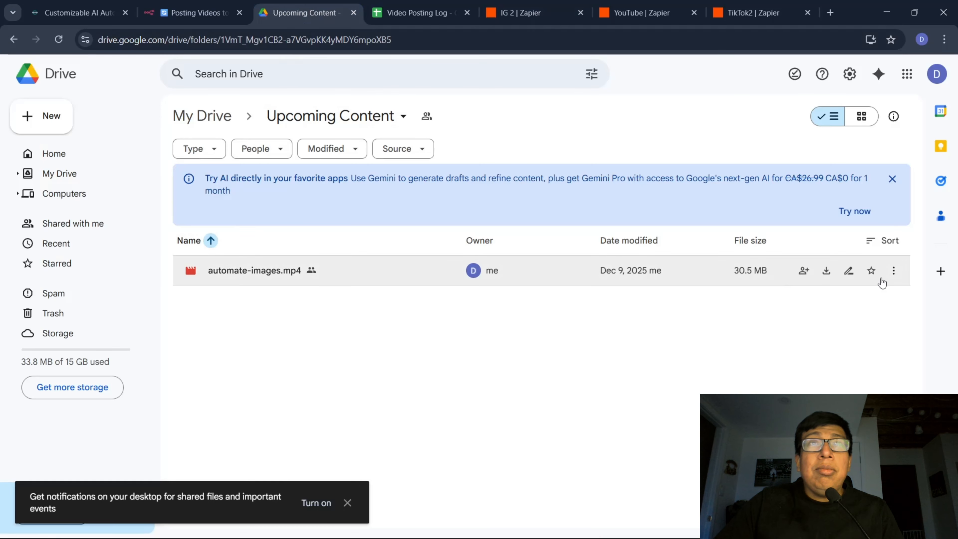
left_click(894, 272)
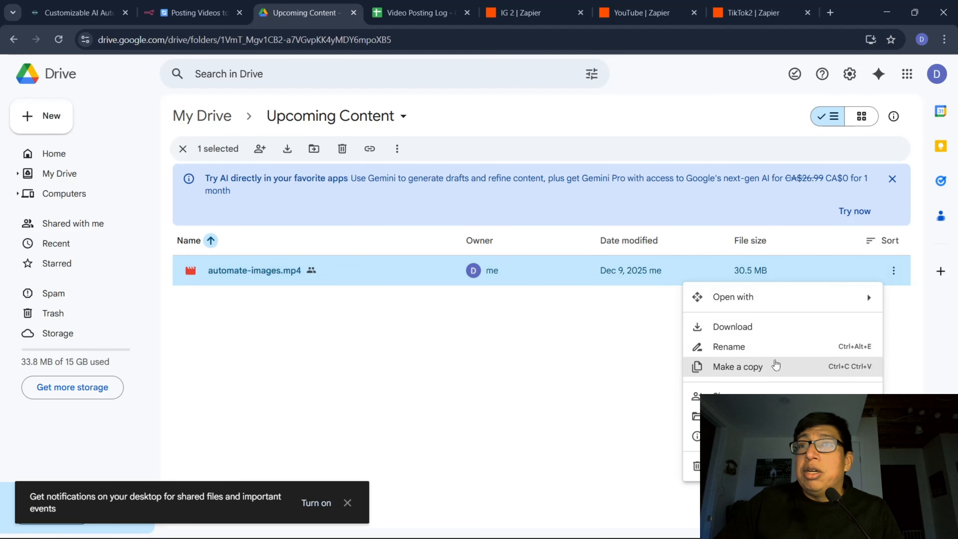
mouse_move(750, 416)
mouse_move(750, 396)
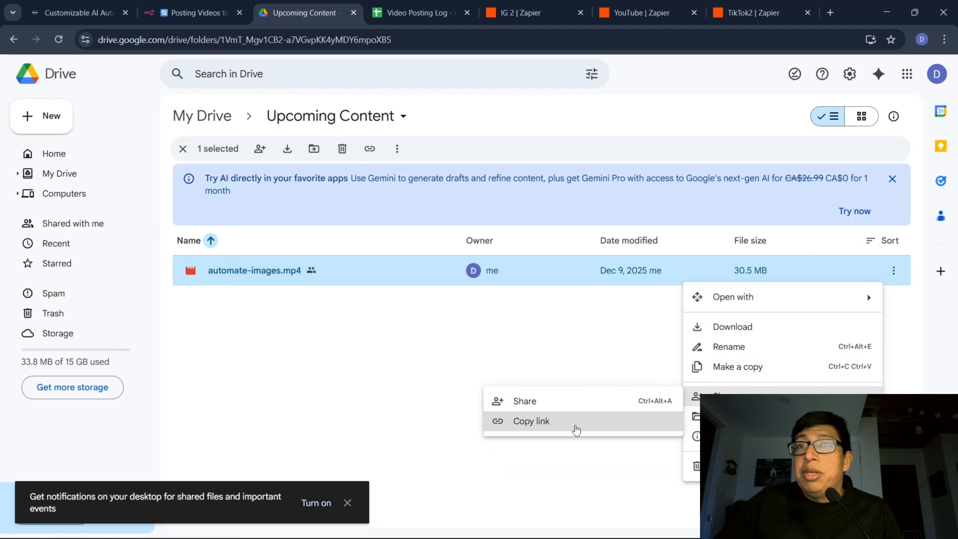
left_click(574, 427)
Switch to n8n, execute the workflow from its form trigger and paste the copied Drive link as the Video URL.
left_click(192, 13)
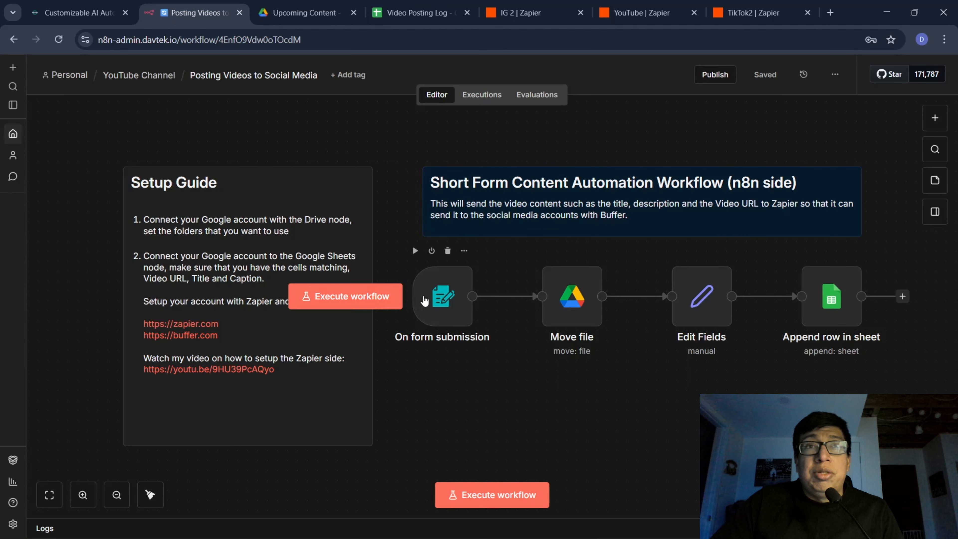
left_click(293, 306)
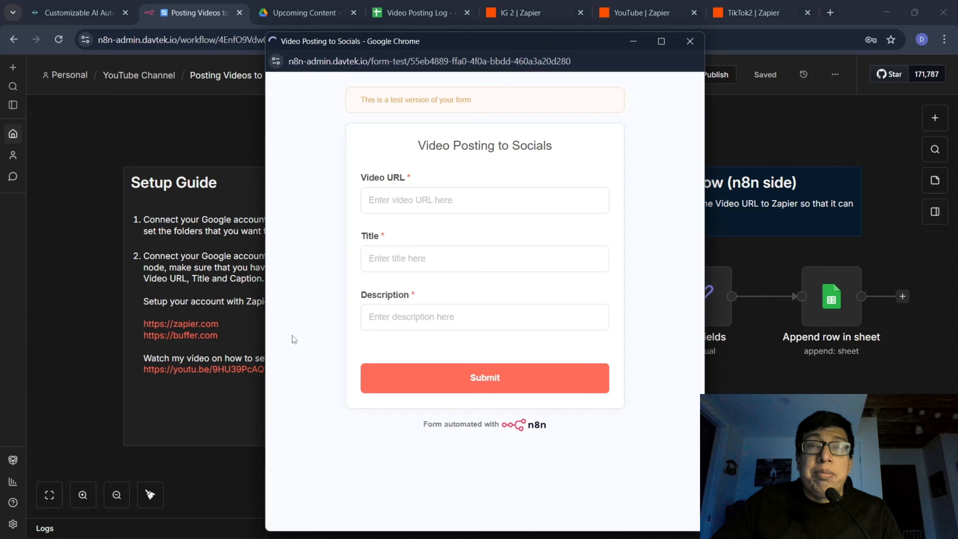
left_click(403, 205)
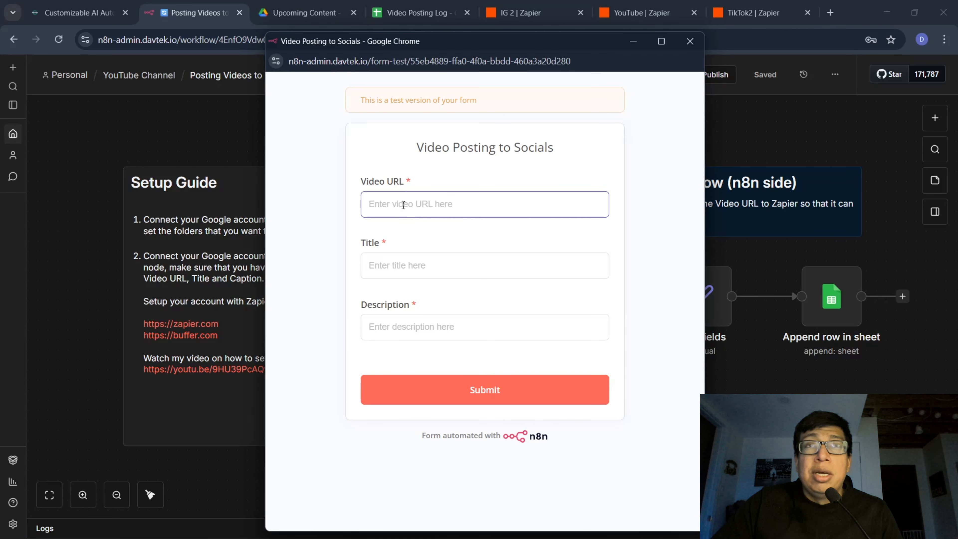
key("ctrl+v")
Enter the title "This is going to be a test" and description "This is a test", submit the form and close it.
left_click(405, 261)
type("This i")
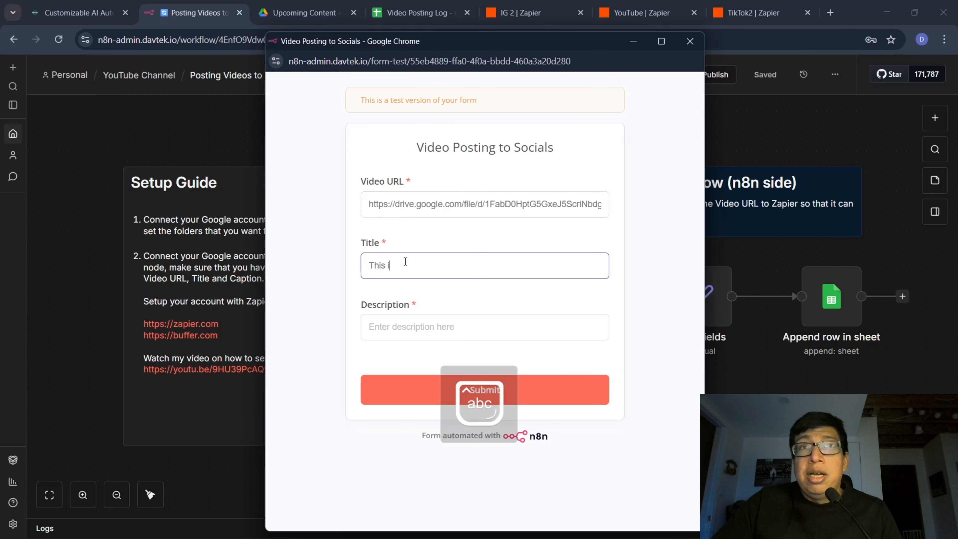
type("s going to be a tes")
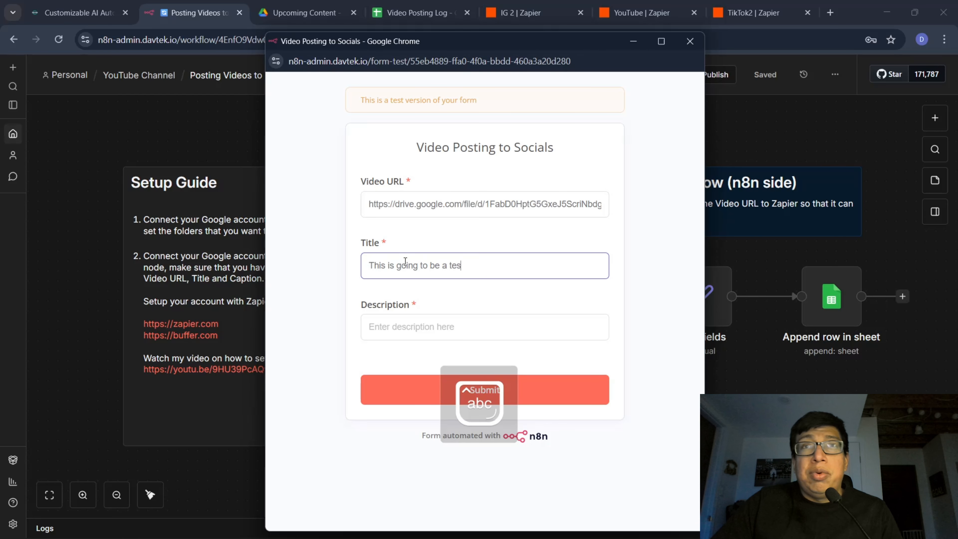
type("t")
key("Tab")
type("This is")
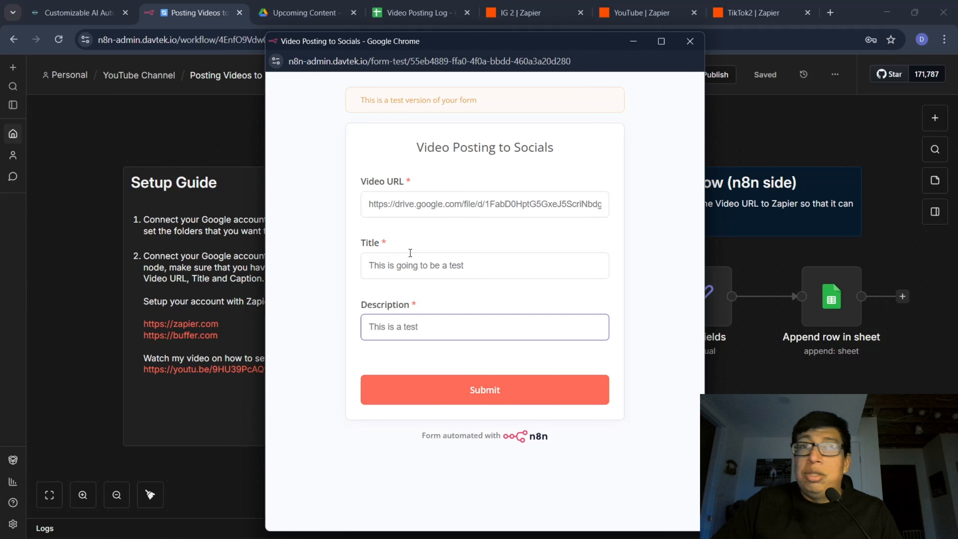
left_click(491, 390)
left_click(486, 391)
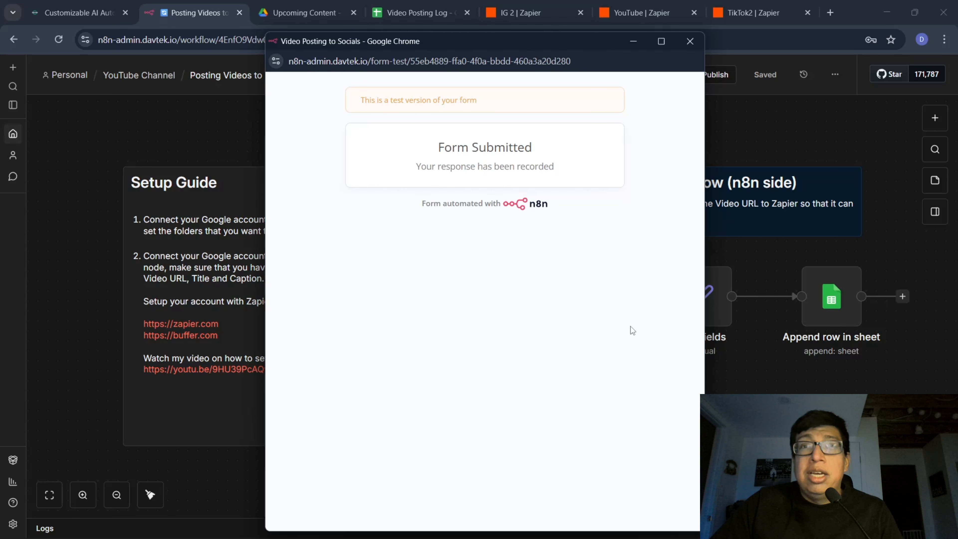
left_click(690, 41)
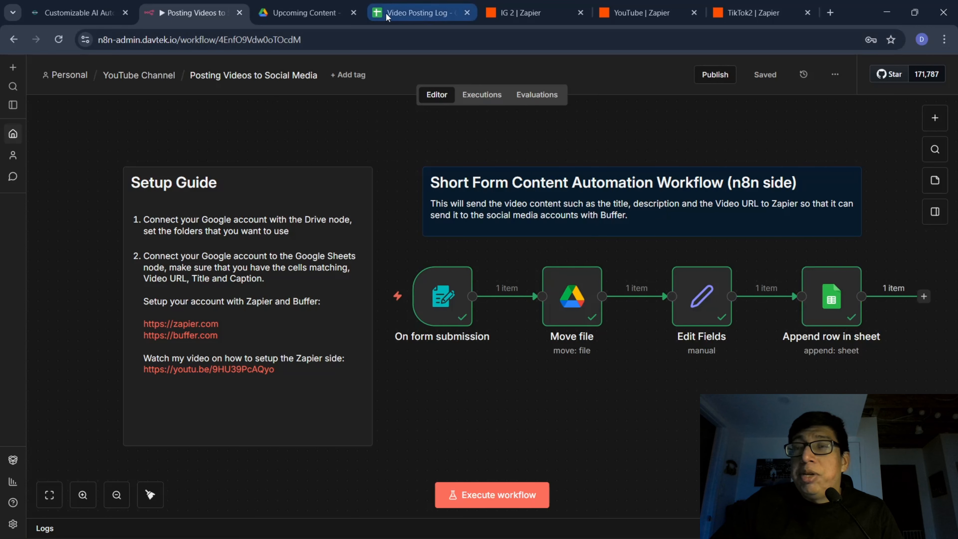
Check the Video Posting Log sheet and the run logs of the IG 2, YouTube and TikTok2 Zaps, refreshing the IG 2 log.
left_click(399, 15)
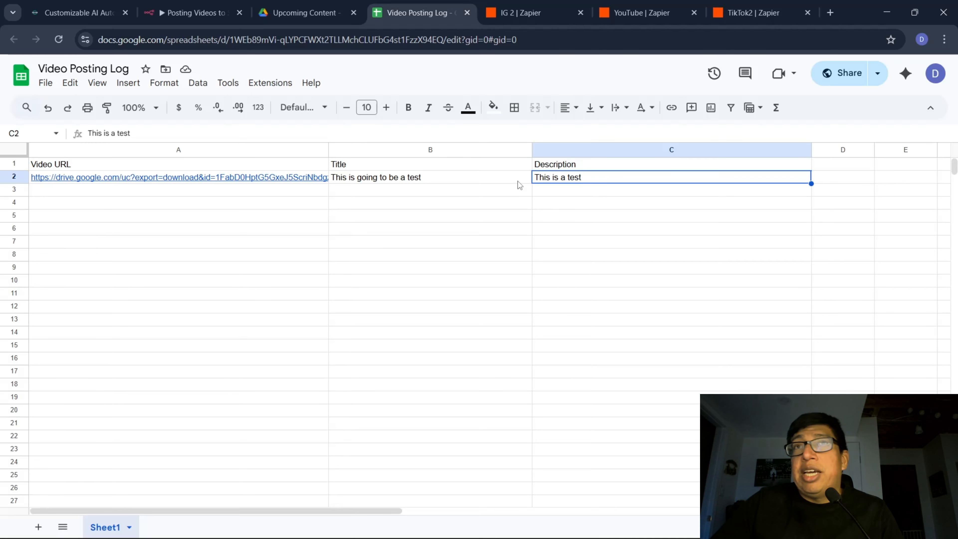
left_click(524, 13)
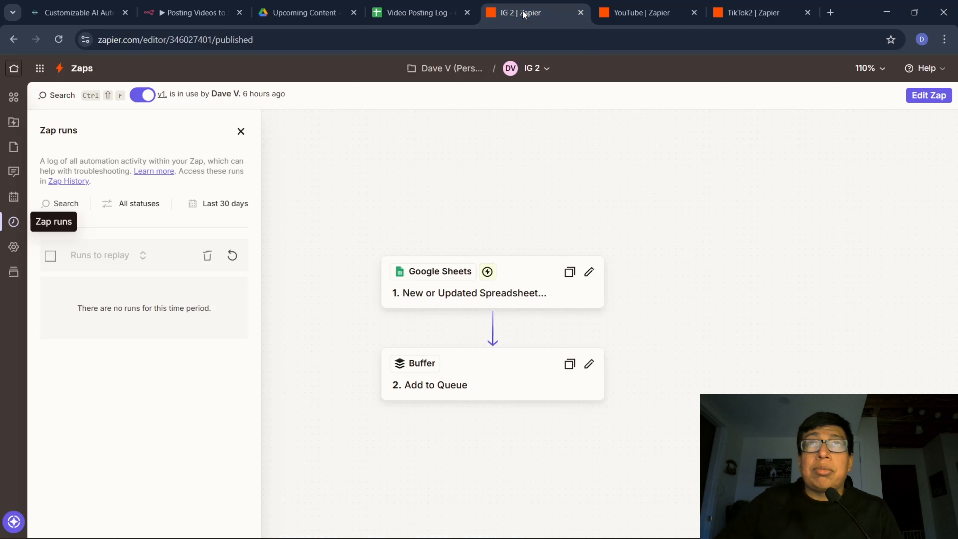
left_click(624, 14)
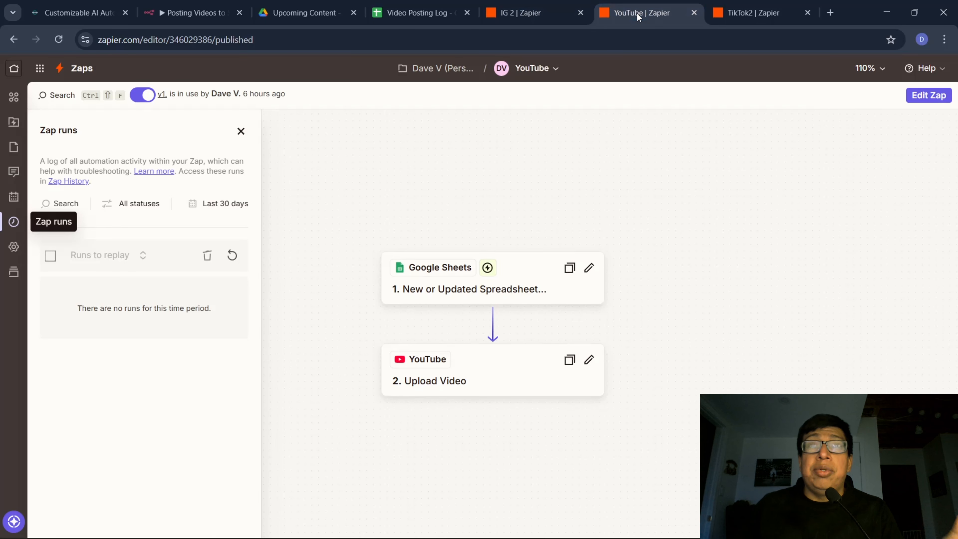
left_click(746, 13)
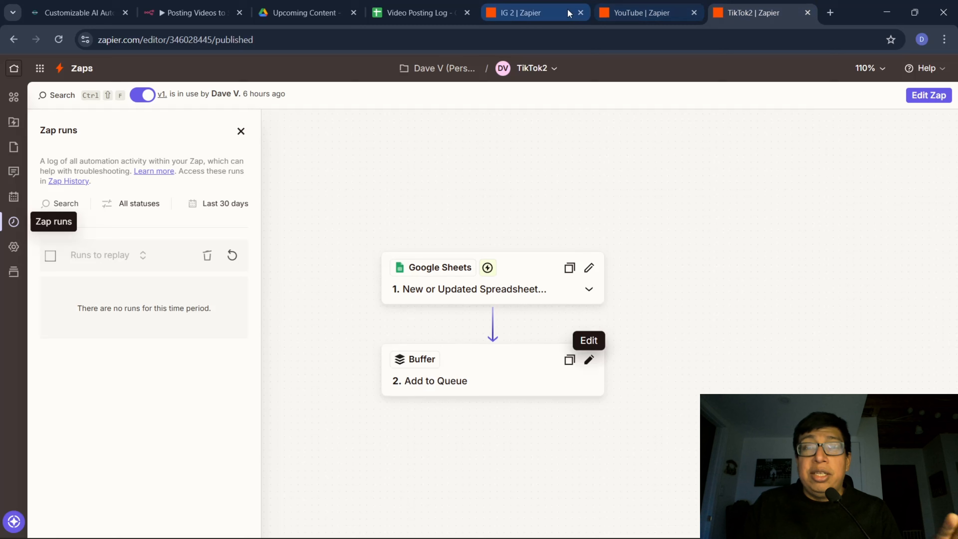
left_click(538, 13)
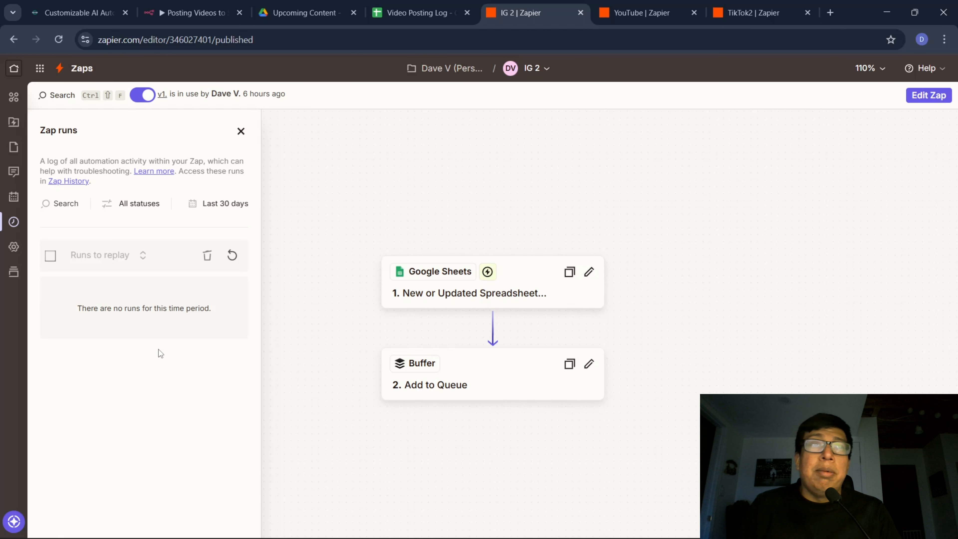
left_click(231, 255)
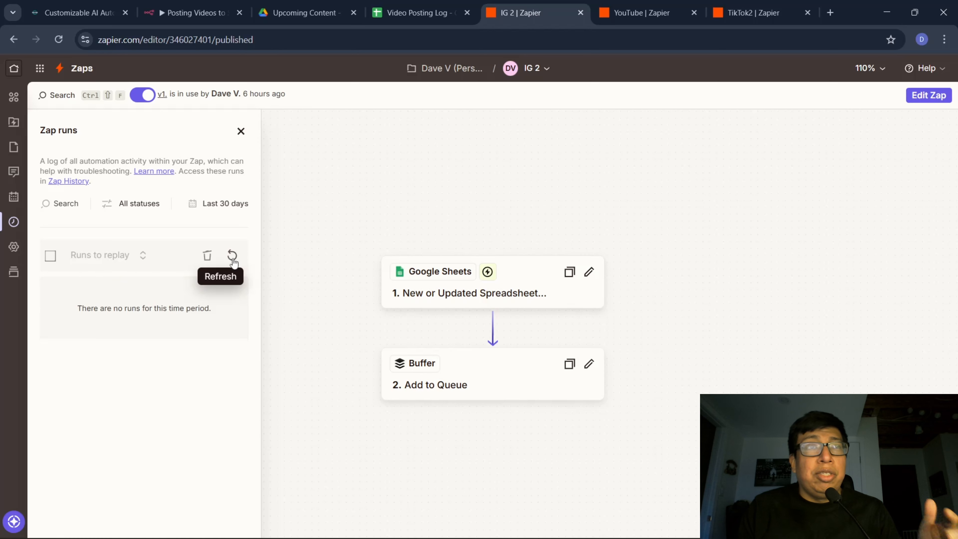
Refresh the run logs of the YouTube and TikTok2 Zaps.
left_click(661, 13)
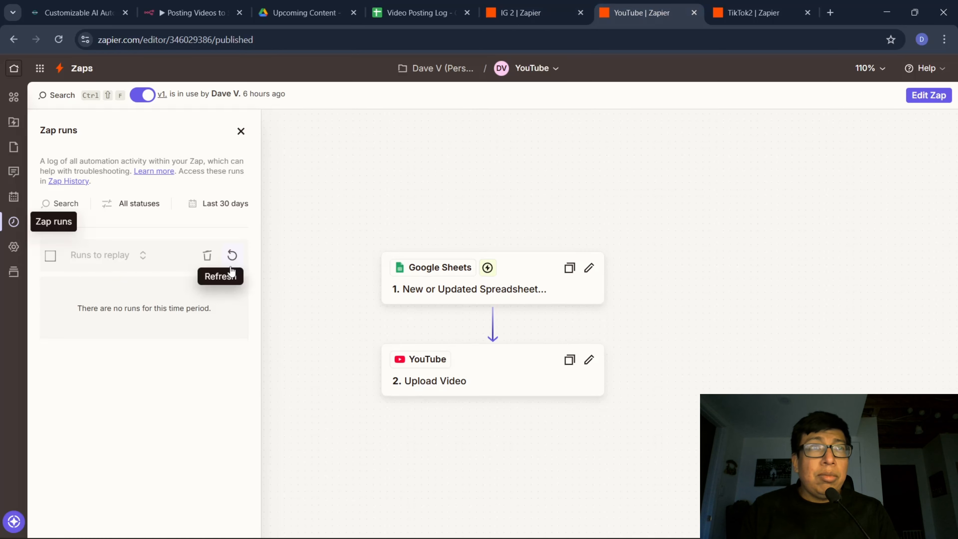
left_click(232, 255)
left_click(753, 13)
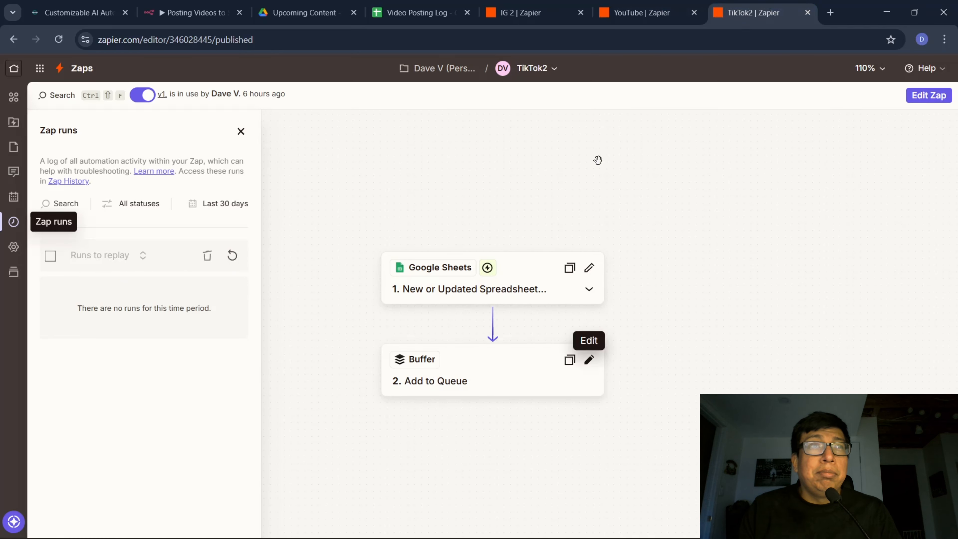
left_click(233, 256)
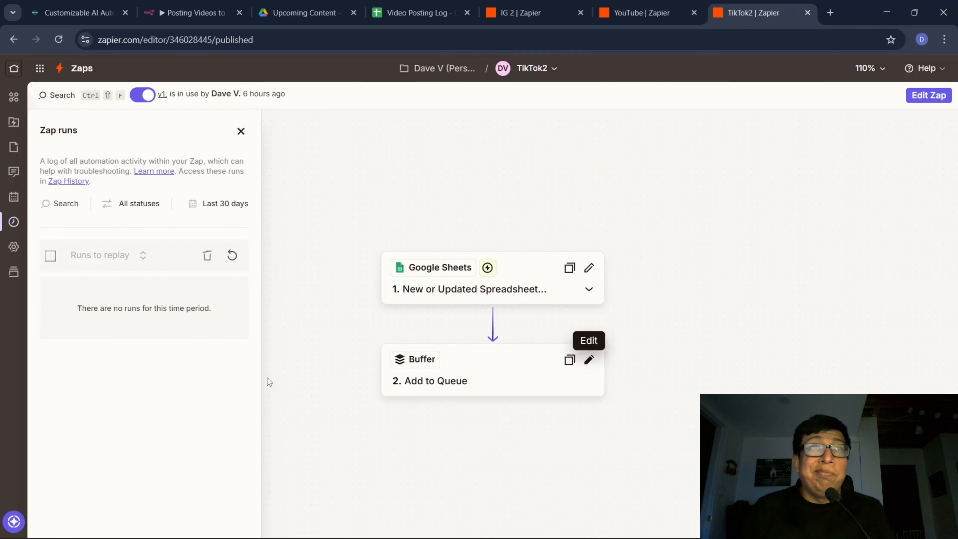
Recheck the runs of all three Zaps by refreshing the IG 2 and YouTube logs and reopening the TikTok2 log.
left_click(491, 15)
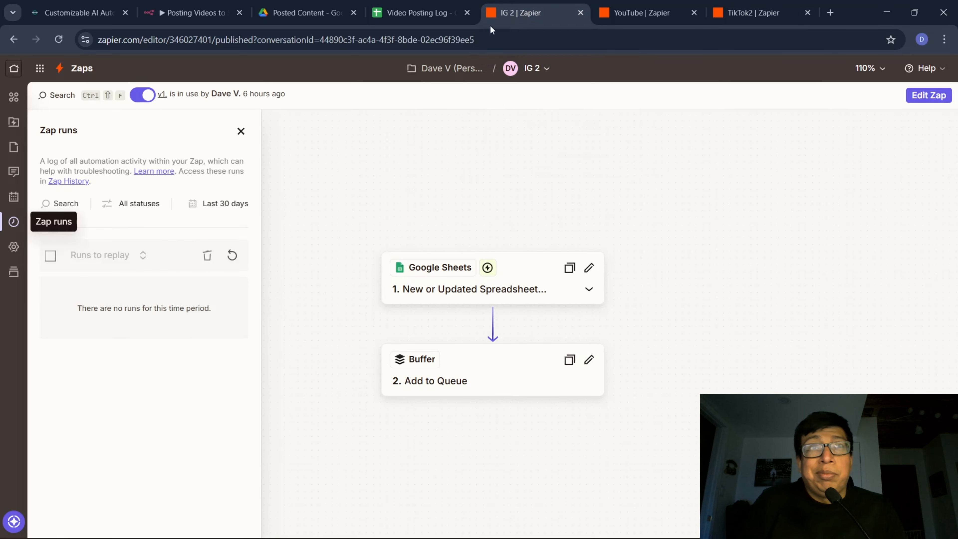
left_click(231, 255)
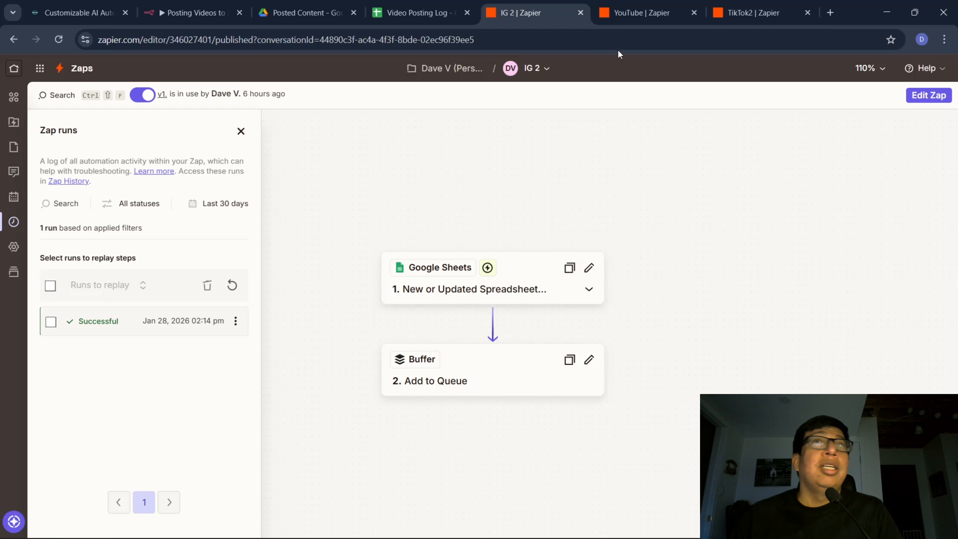
left_click(637, 13)
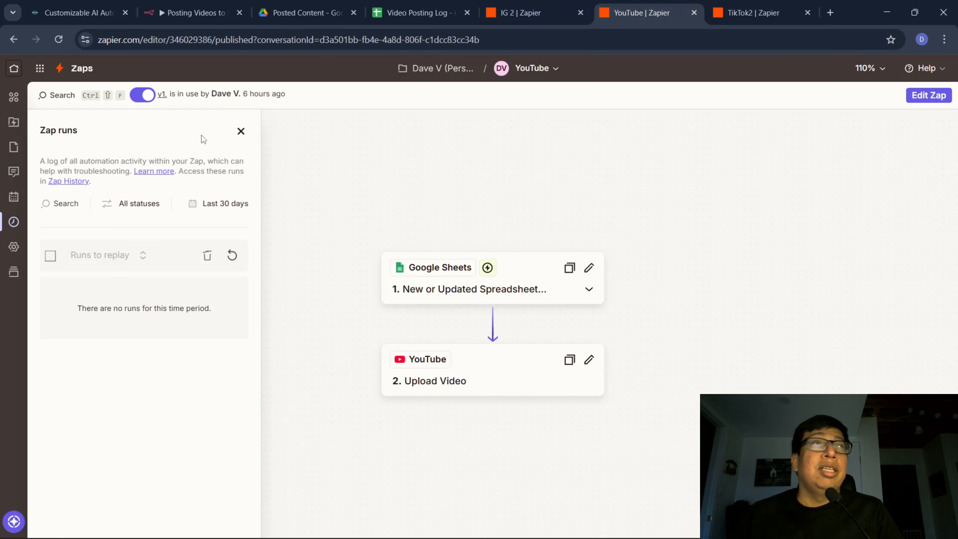
left_click(232, 255)
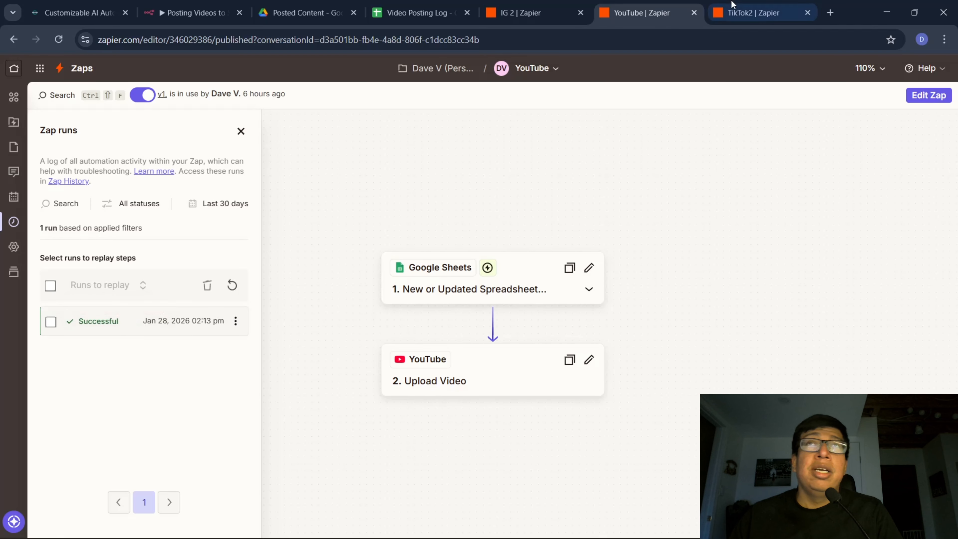
left_click(753, 12)
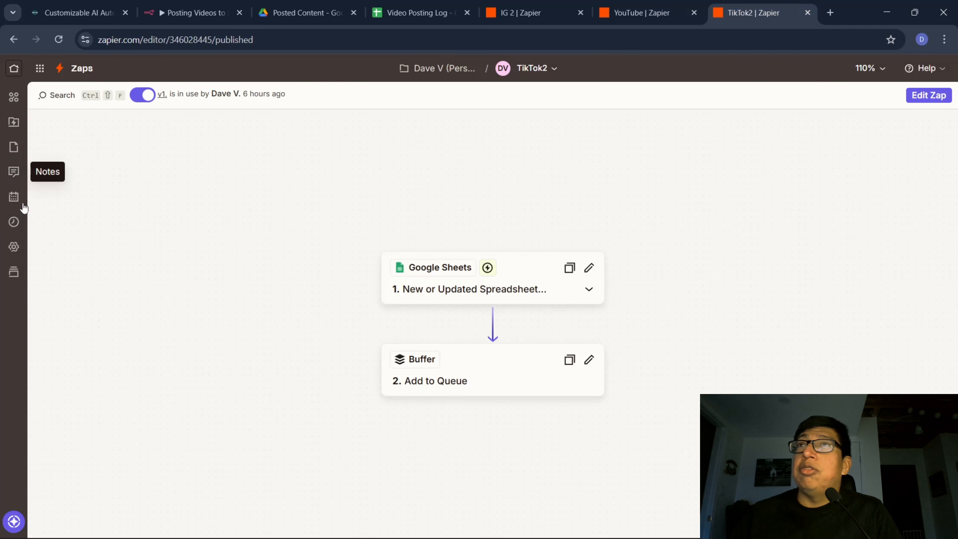
left_click(13, 222)
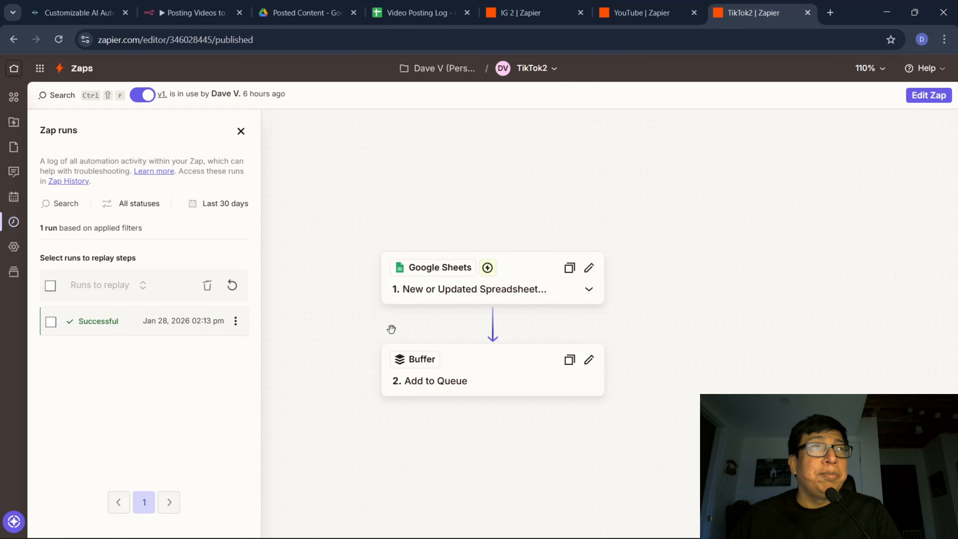
Switch to the TikTok profile, reload it, view the newest posted video and close it.
key("alt+Tab")
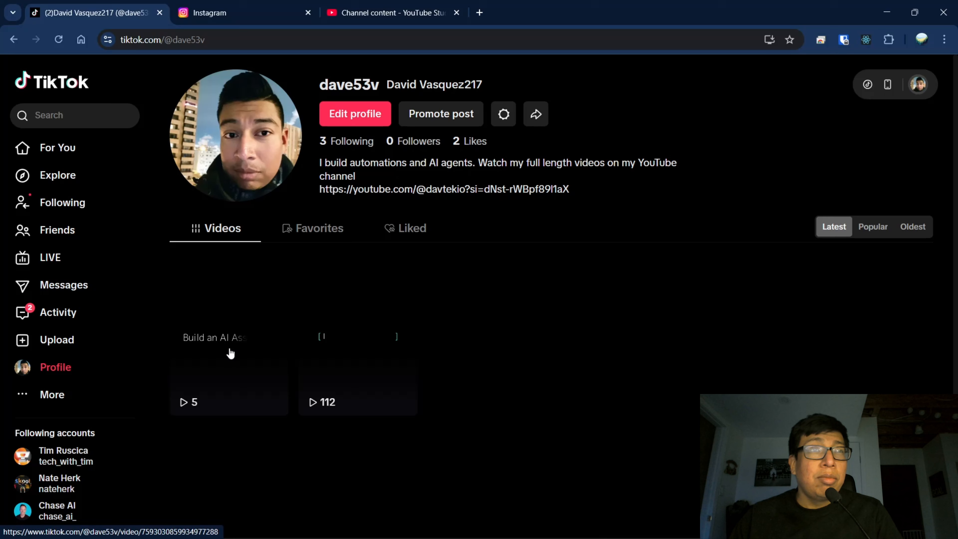
left_click(59, 39)
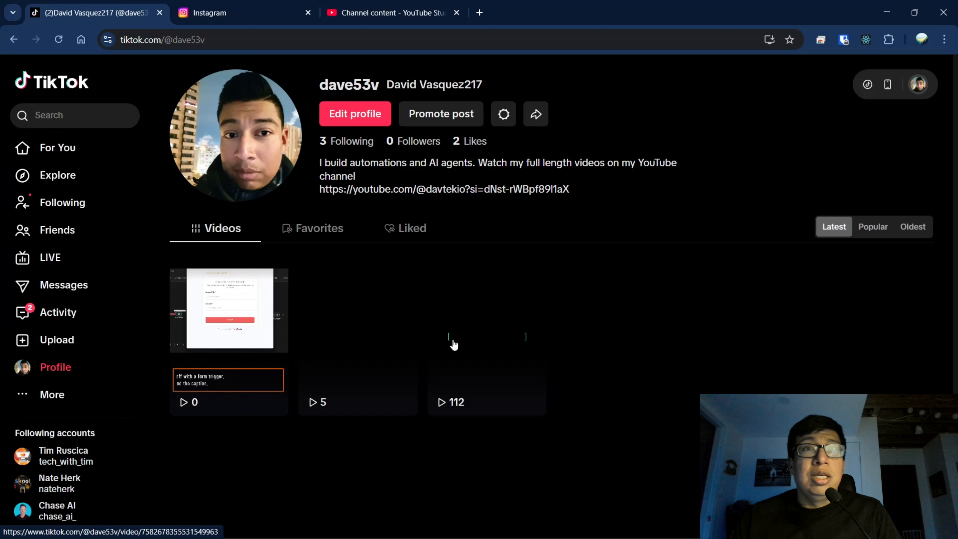
left_click(217, 316)
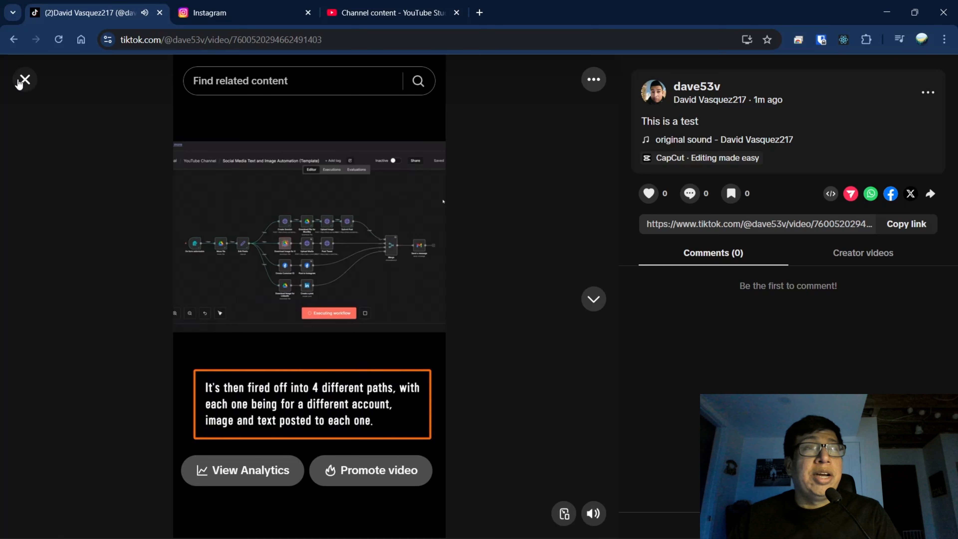
left_click(24, 80)
Reload the Instagram profile's reels, view the newest reel with its caption and close it.
left_click(236, 14)
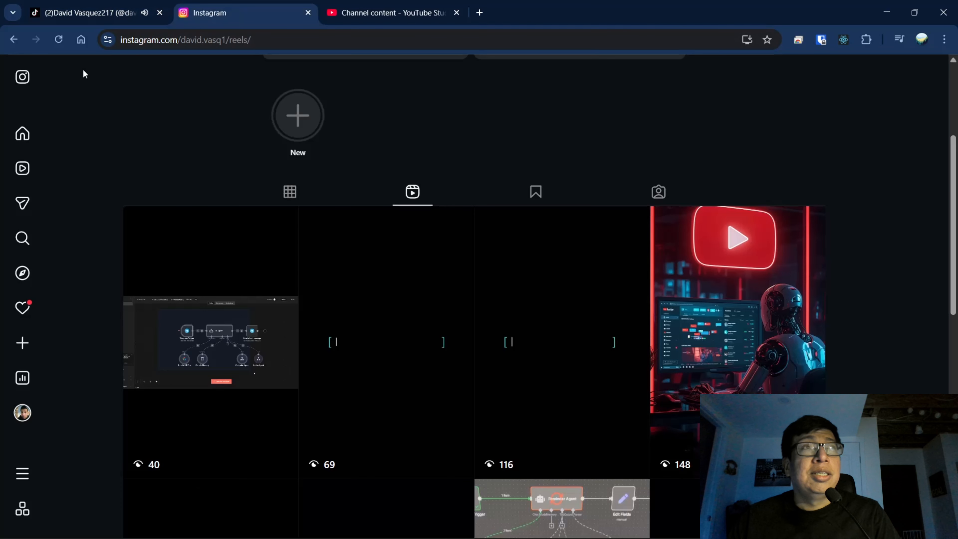
left_click(59, 40)
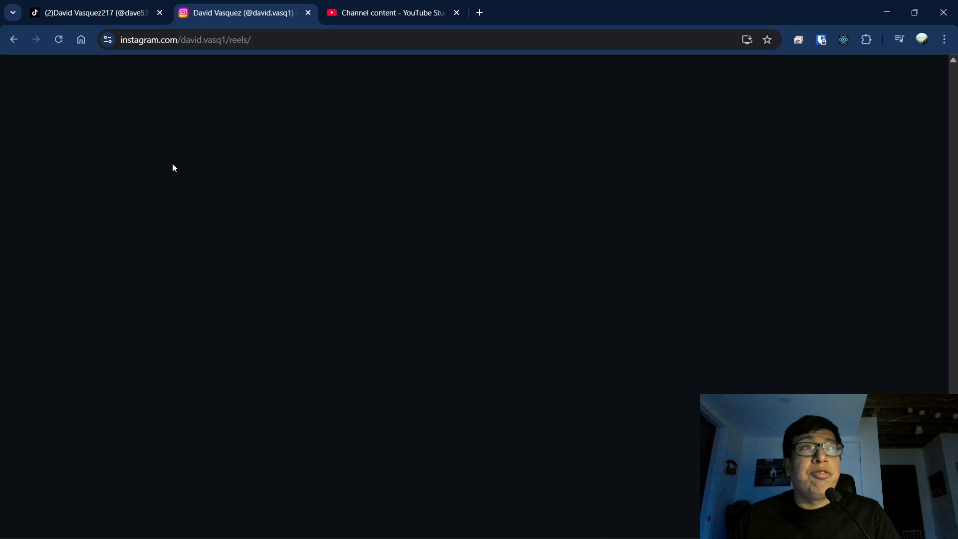
scroll(169, 210, "down", 5)
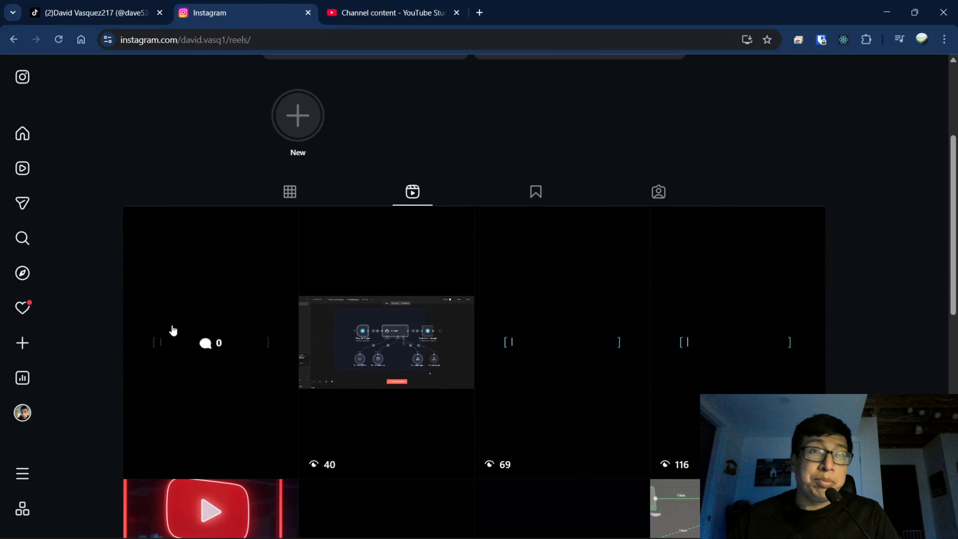
left_click(206, 307)
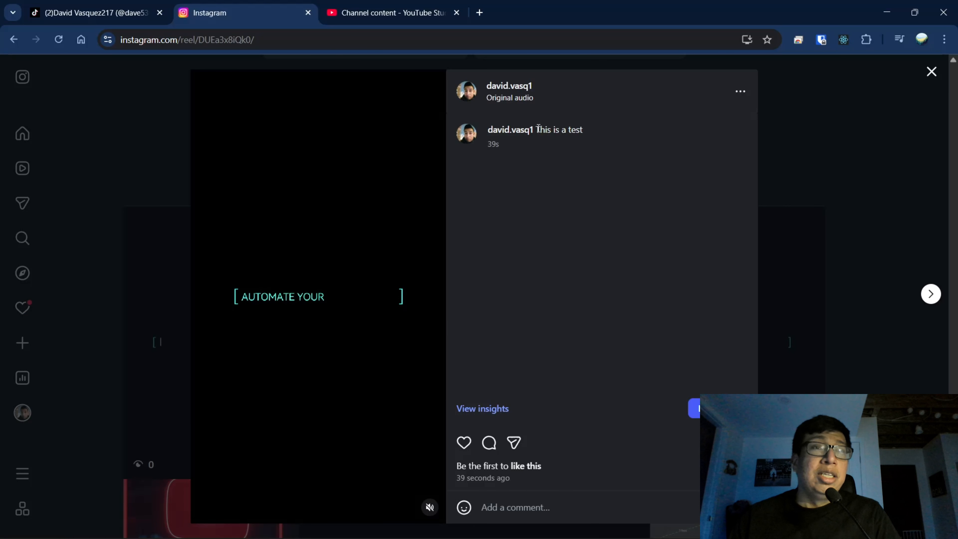
left_click(929, 72)
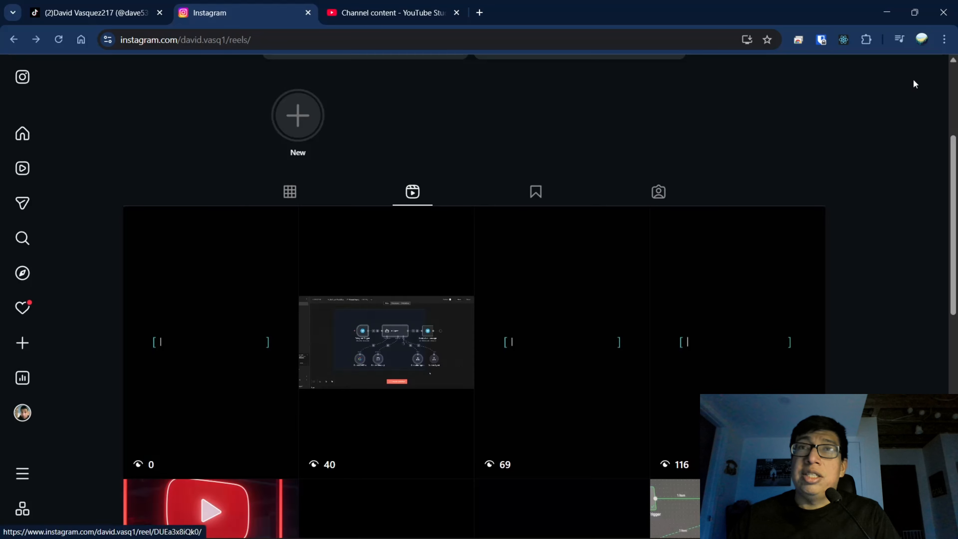
Reload the Shorts list in YouTube Studio, review the details of "This is going to be a test" and return to the list.
left_click(385, 12)
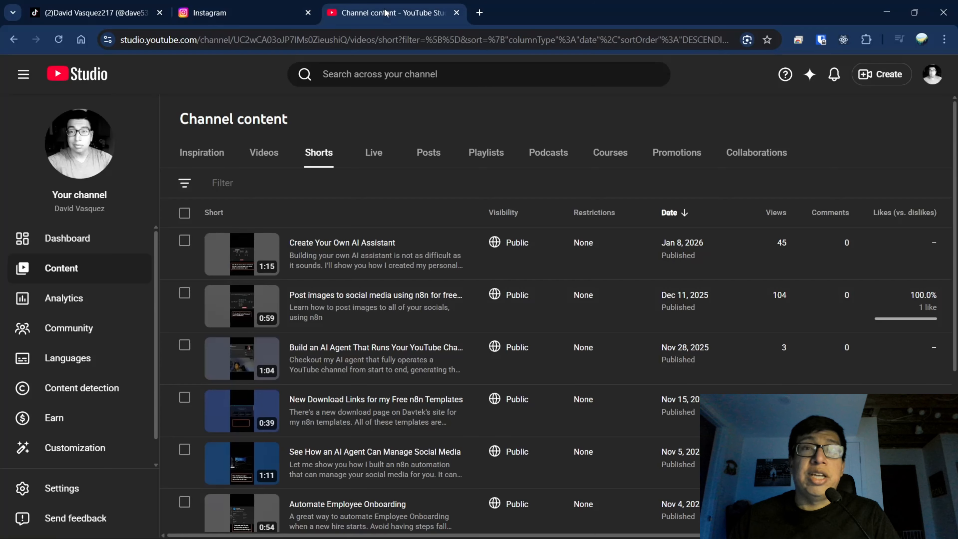
left_click(58, 38)
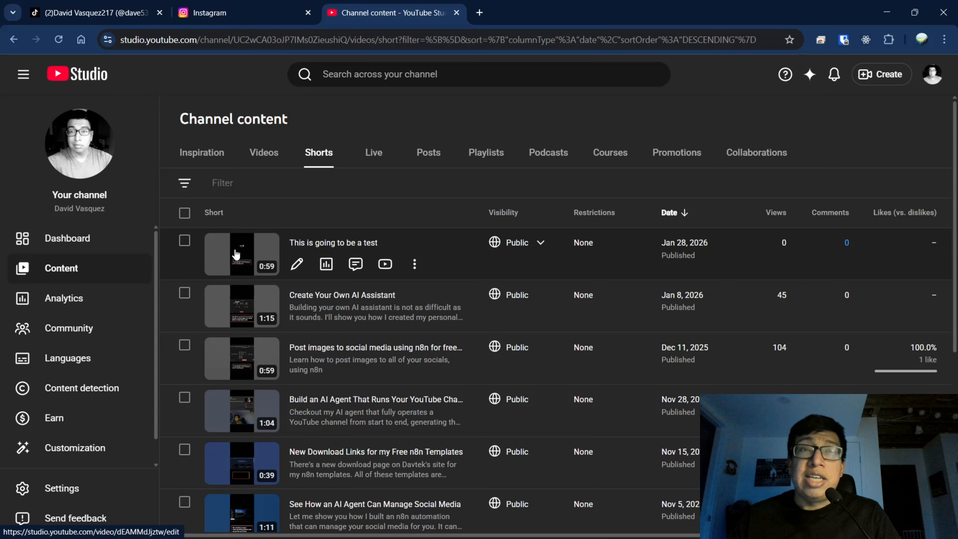
left_click(224, 265)
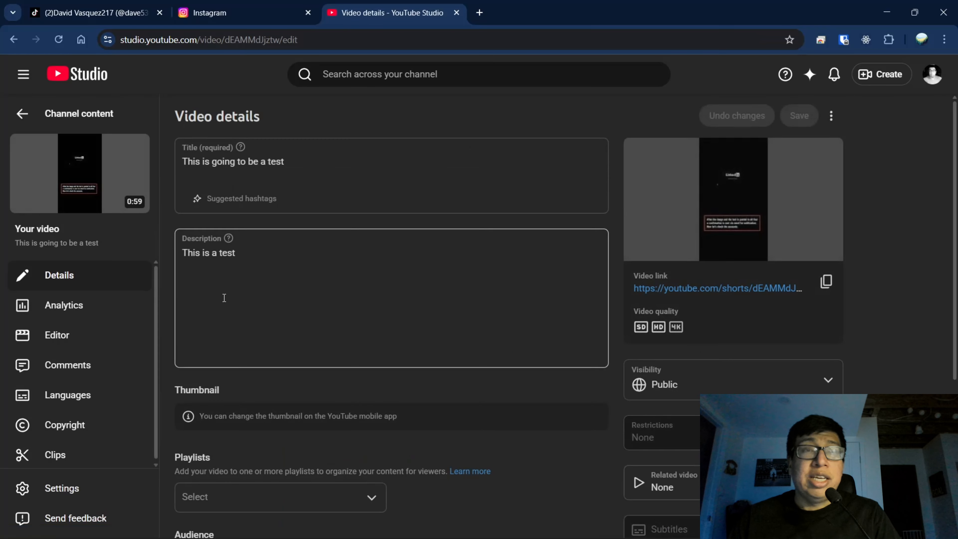
scroll(225, 298, "down", 5)
left_click(22, 114)
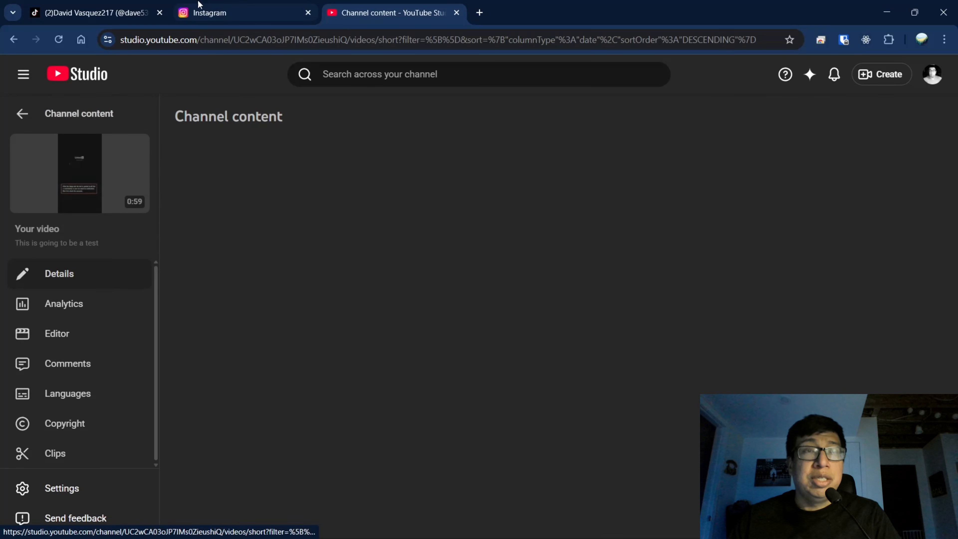
Return to the Zapier browser window, check the Posted Content folder in Google Drive for automate-images.mp4 and switch to n8n.
left_click(887, 12)
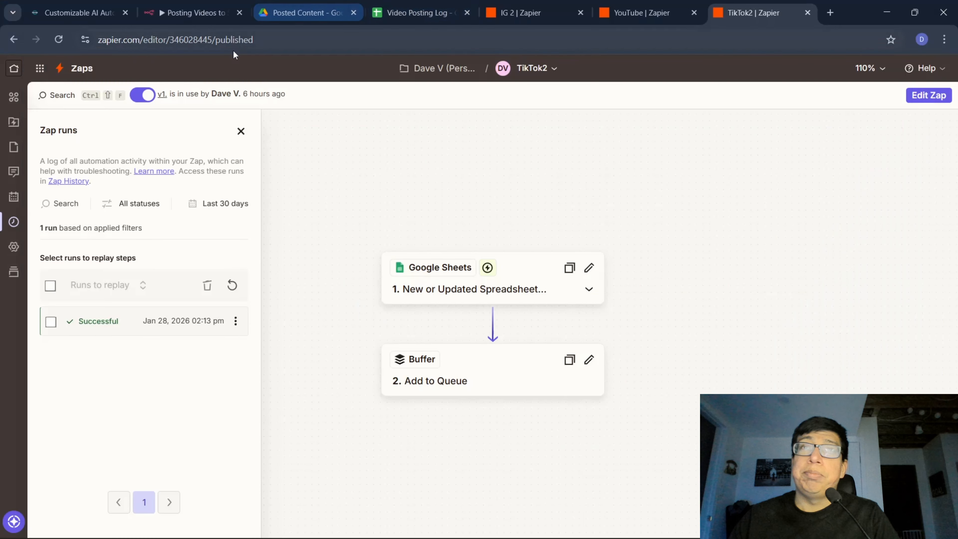
left_click(289, 13)
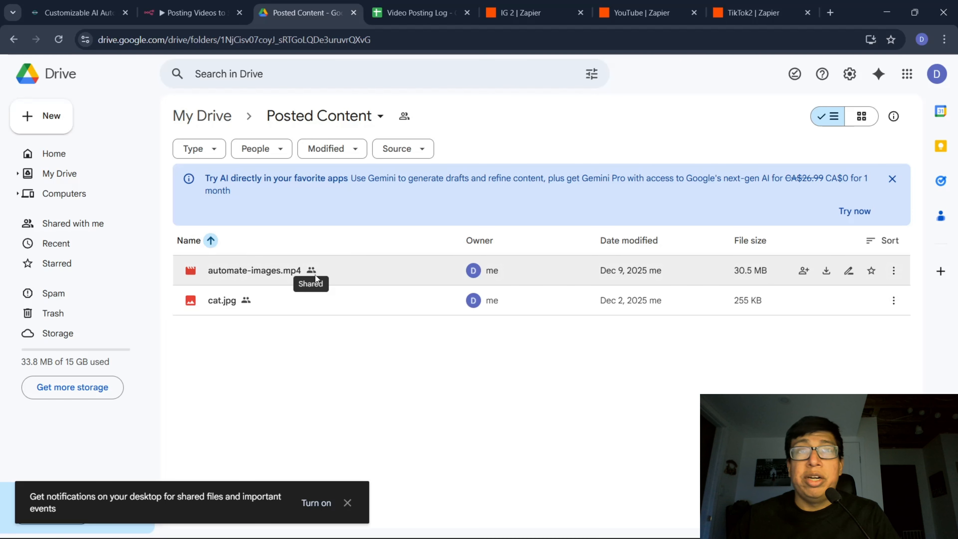
left_click(194, 12)
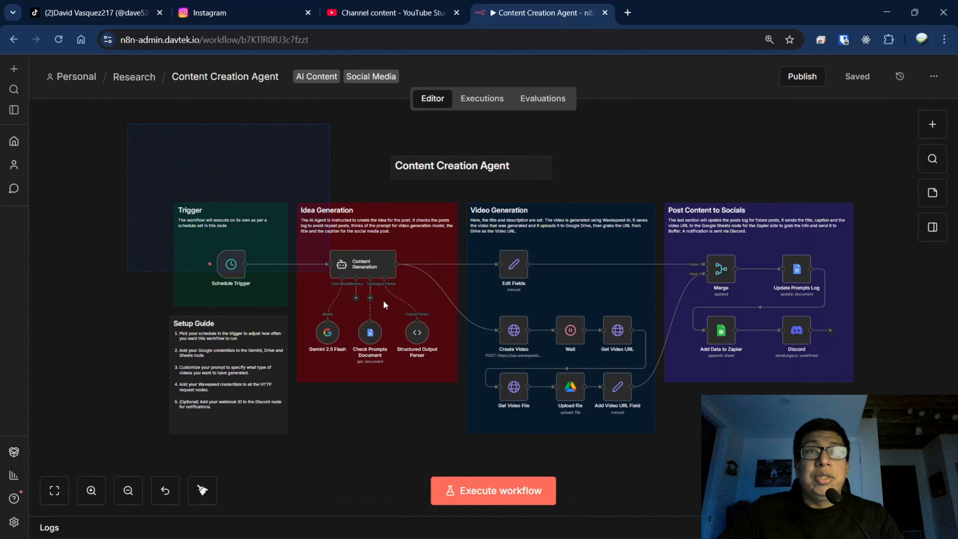
Examine the whole Content Creation Agent workflow in n8n, from its schedule trigger to posting content to socials.
left_click_drag(385, 305, 868, 453)
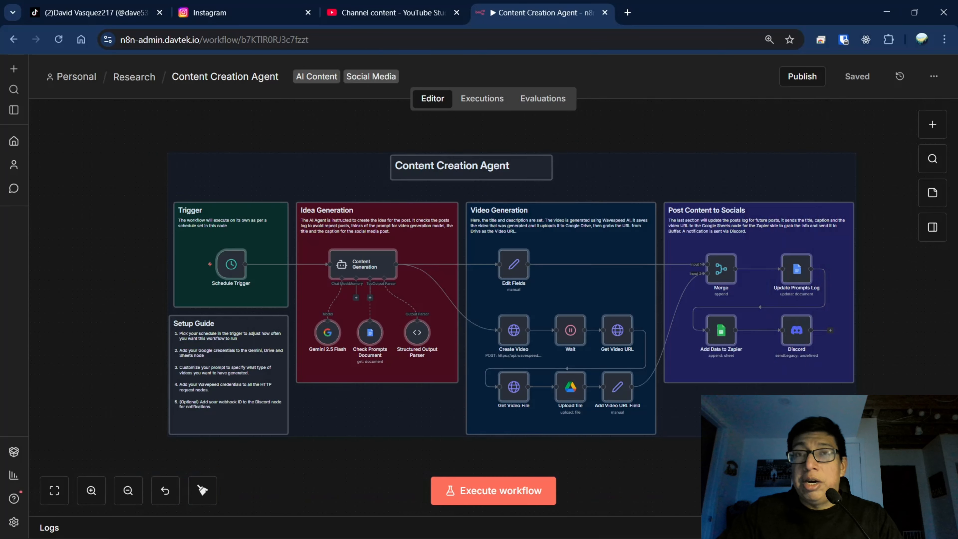
left_click(385, 448)
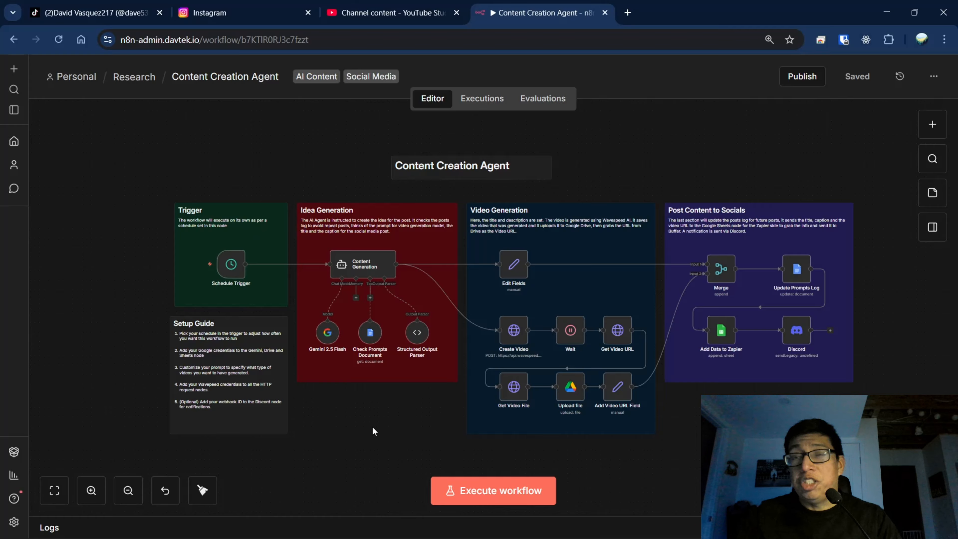
mouse_move(182, 266)
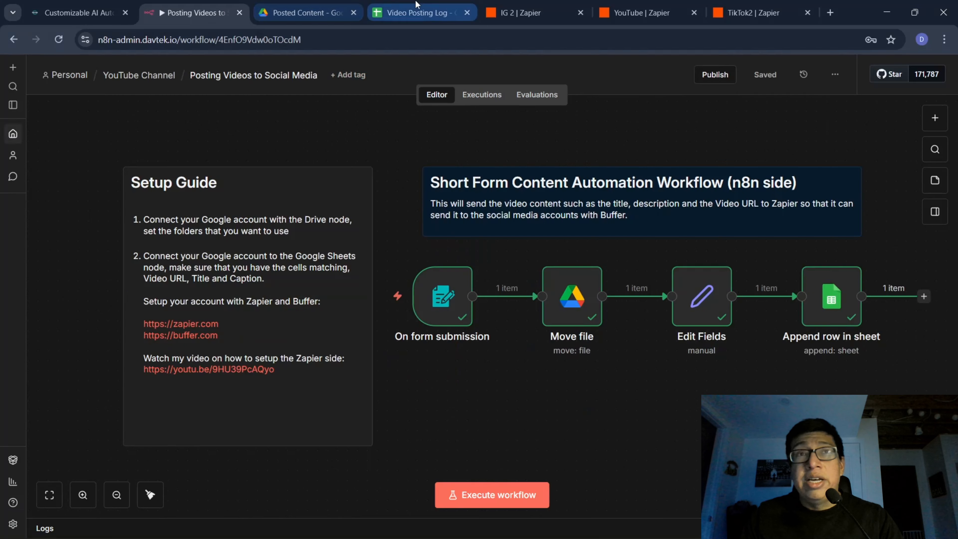
Review the Video Posting Log sheet and the IG 2, YouTube and TikTok2 Zaps, and return to the Content Creation Agent workflow.
left_click(382, 6)
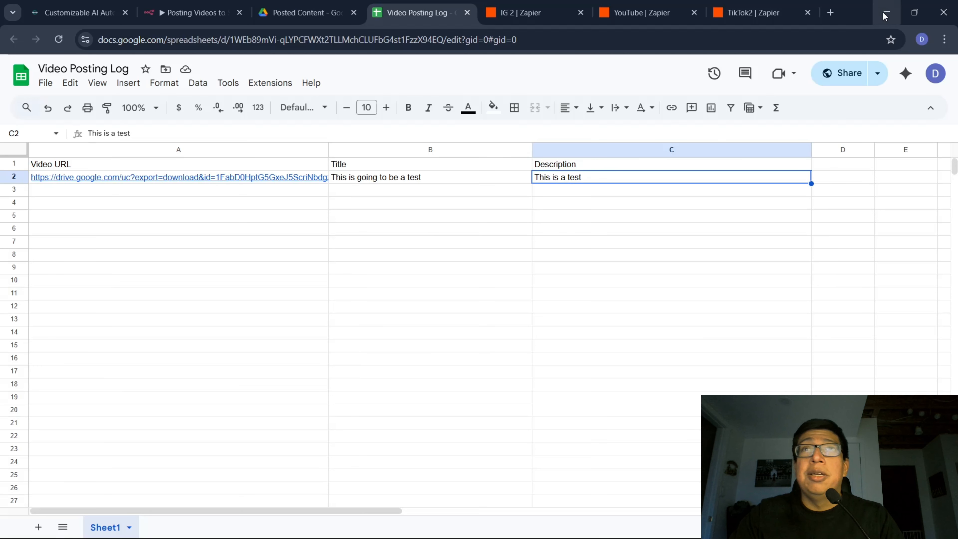
left_click(528, 12)
left_click(641, 12)
left_click(713, 10)
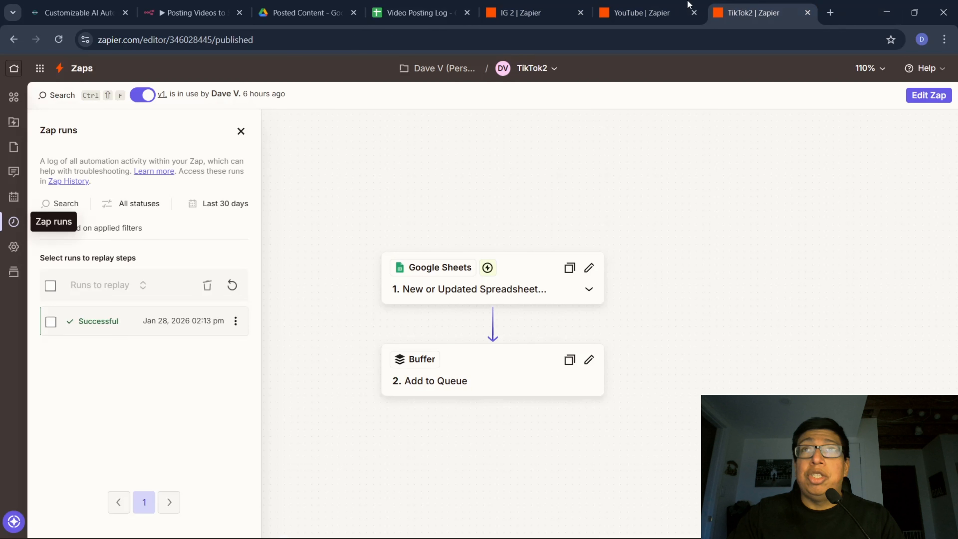
left_click(525, 13)
left_click(642, 12)
left_click(891, 12)
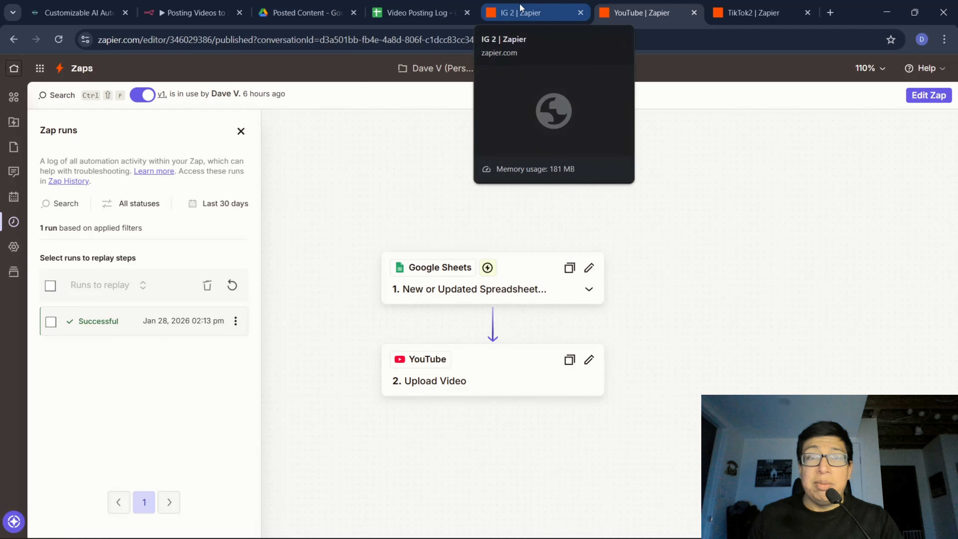
left_click(521, 12)
left_click(657, 11)
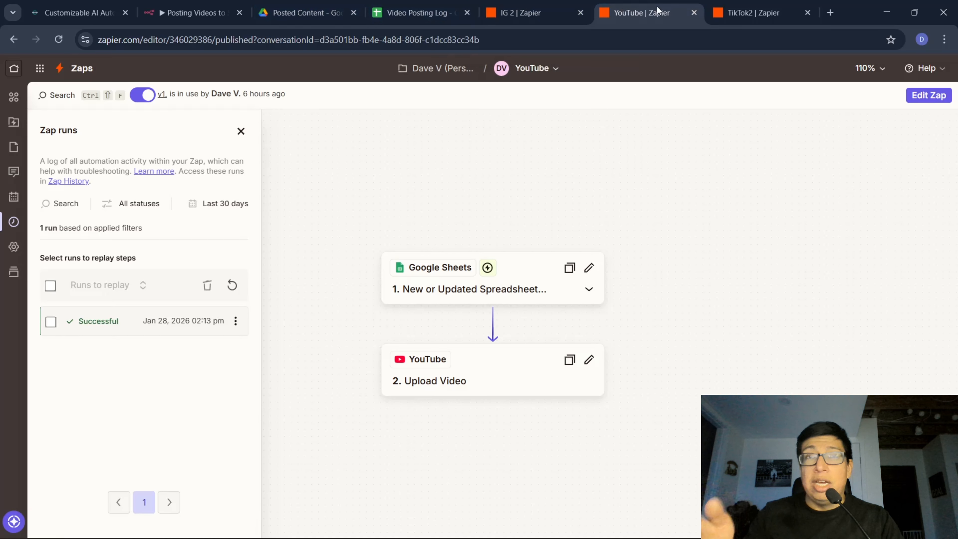
left_click(752, 13)
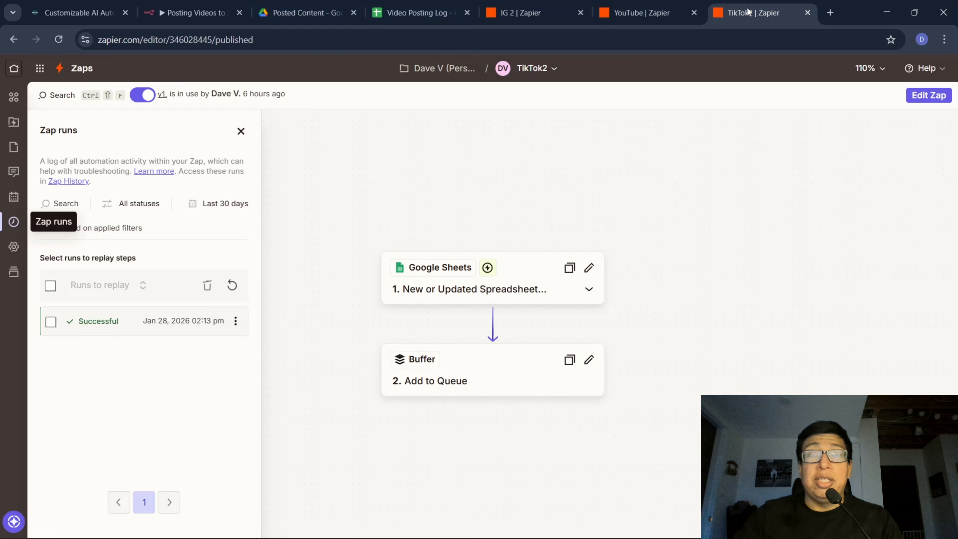
left_click(886, 13)
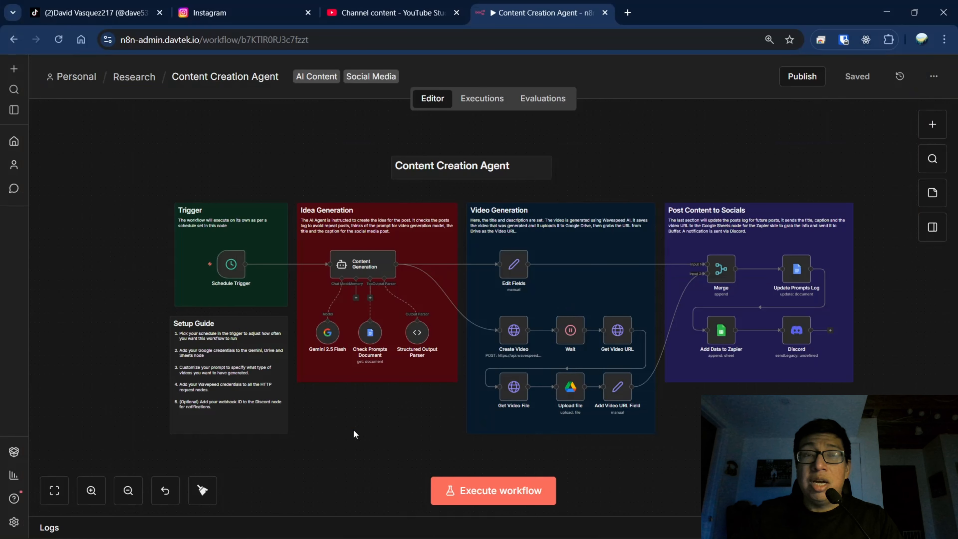